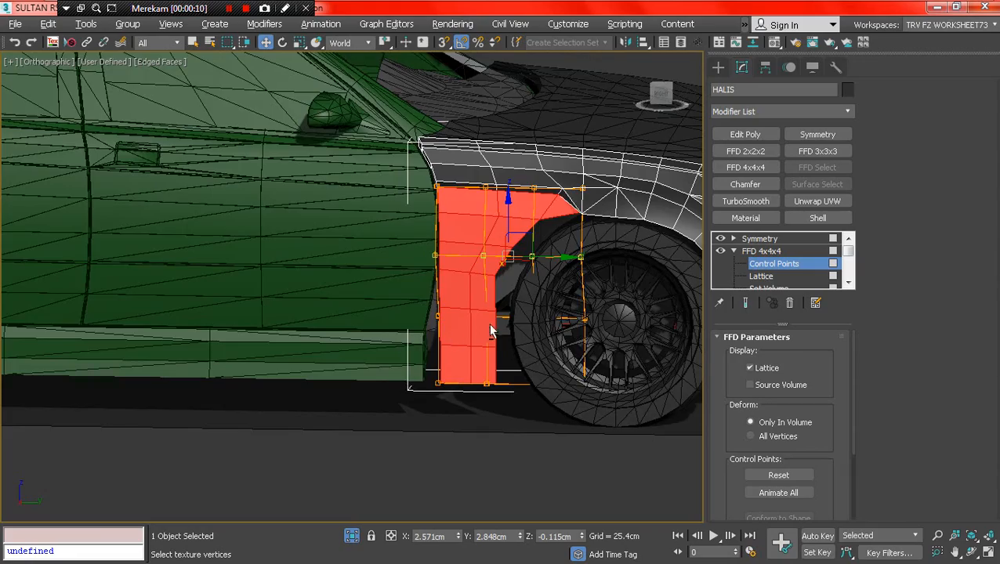
# Adjust the selected FFD 4x4x4 control points on the fender panel behind the front wheel along X to about 2.233 cm.
pyautogui.keyDown('alt'); pyautogui.moveTo(488, 322); pyautogui.dragTo(385, 305, button='middle'); pyautogui.keyUp('alt')
pyautogui.press('F3')
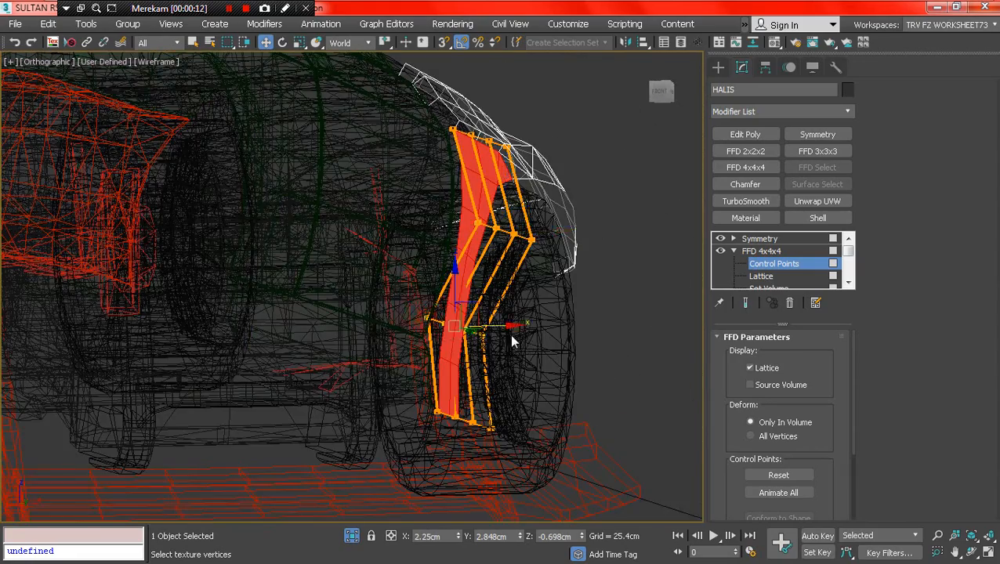
pyautogui.press('F3')
pyautogui.keyDown('alt'); pyautogui.moveTo(512, 335); pyautogui.dragTo(481, 329, button='middle'); pyautogui.keyUp('alt')
pyautogui.scroll(3, 515, 335)
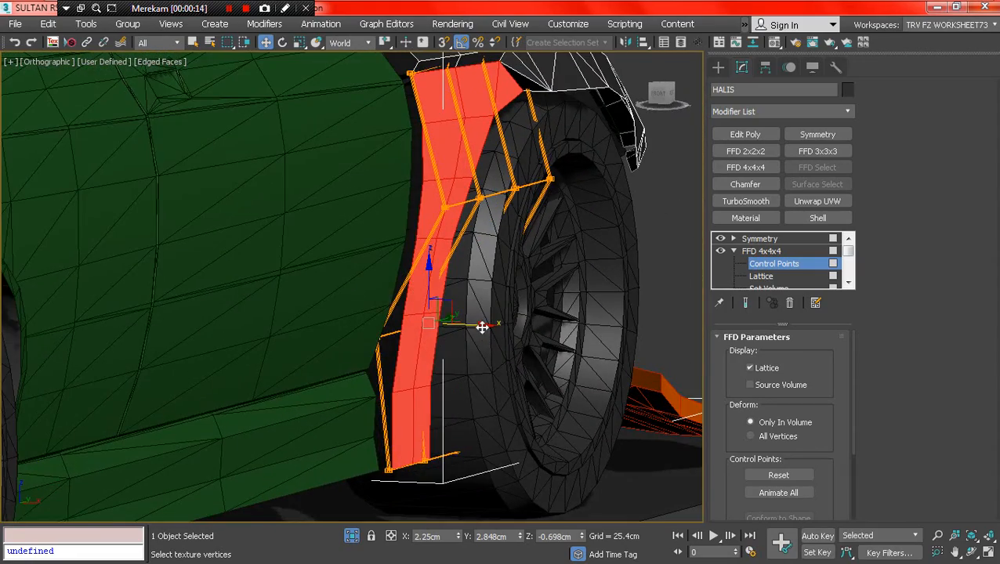
pyautogui.moveTo(482, 328); pyautogui.dragTo(471, 363)
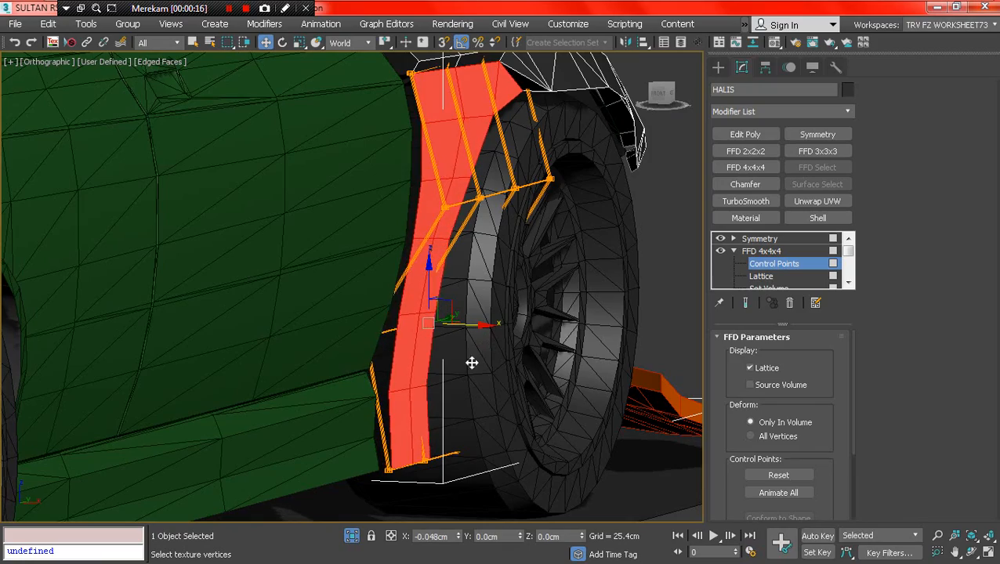
pyautogui.keyDown('alt'); pyautogui.moveTo(472, 363); pyautogui.dragTo(508, 365, button='middle'); pyautogui.keyUp('alt')
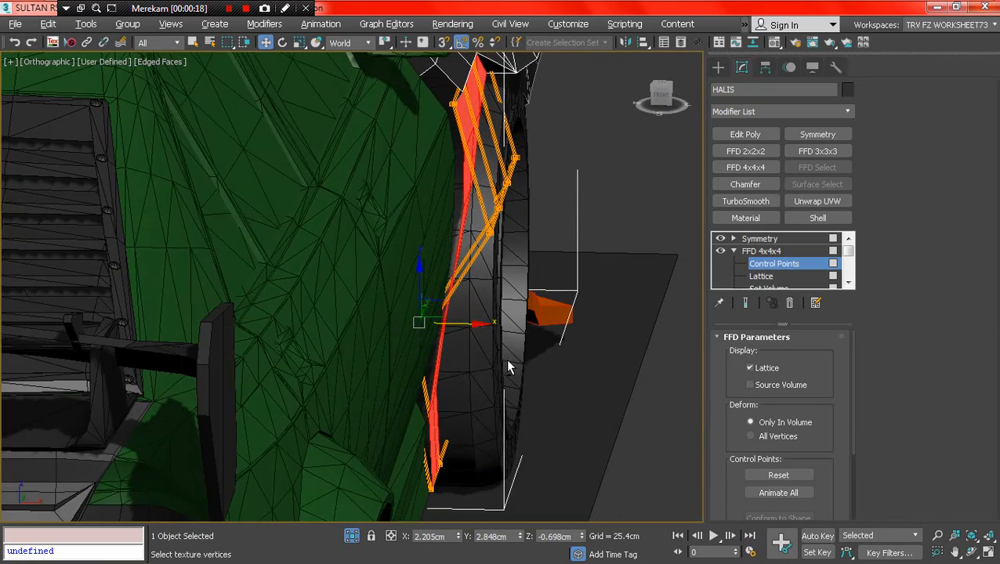
pyautogui.moveTo(475, 327); pyautogui.dragTo(480, 330)
pyautogui.keyDown('alt'); pyautogui.moveTo(479, 330); pyautogui.dragTo(415, 321, button='middle'); pyautogui.keyUp('alt')
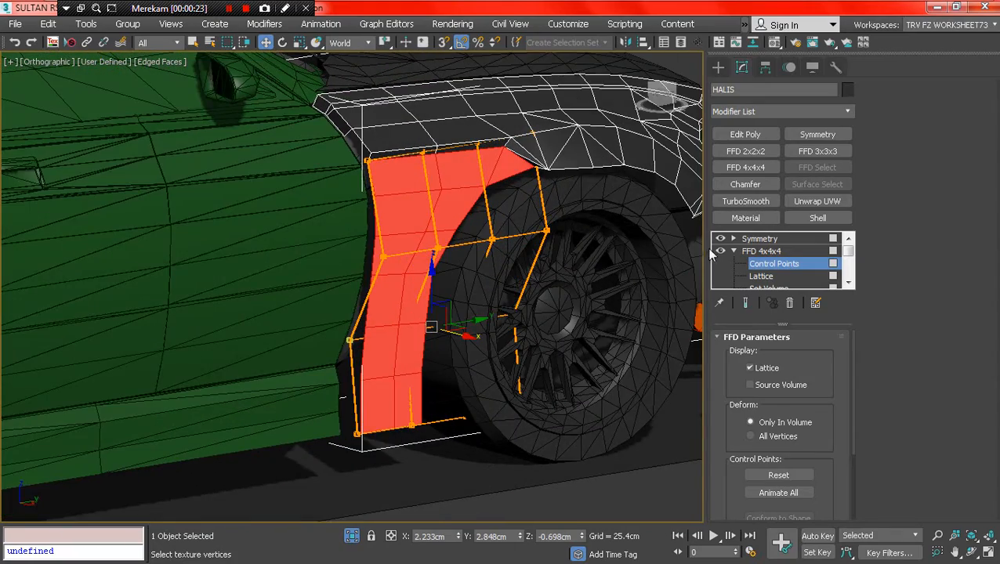
# Delete the Symmetry modifier from the fender object.
pyautogui.rightClick(751, 243)
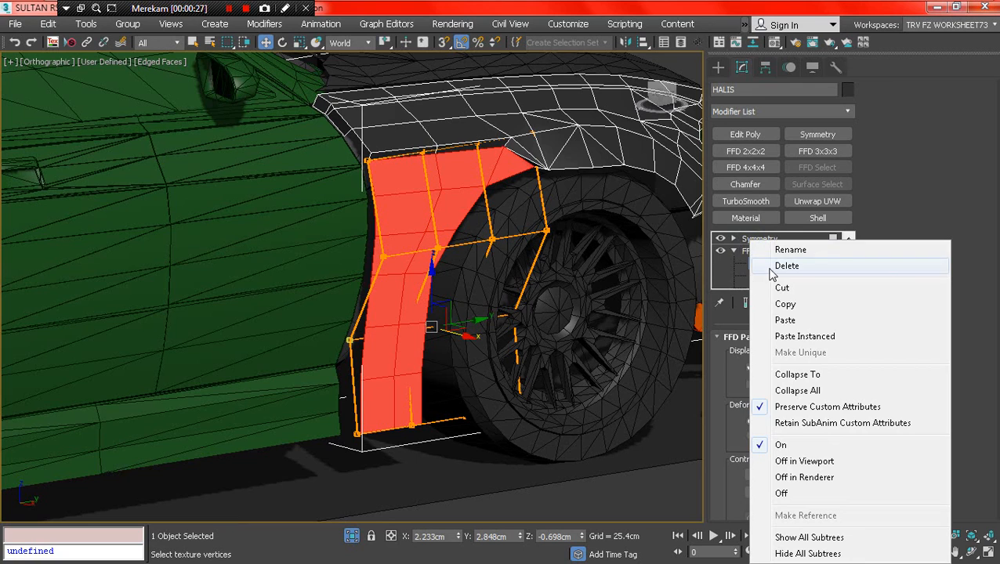
pyautogui.click(772, 268)
pyautogui.click(789, 302)
pyautogui.rightClick(768, 278)
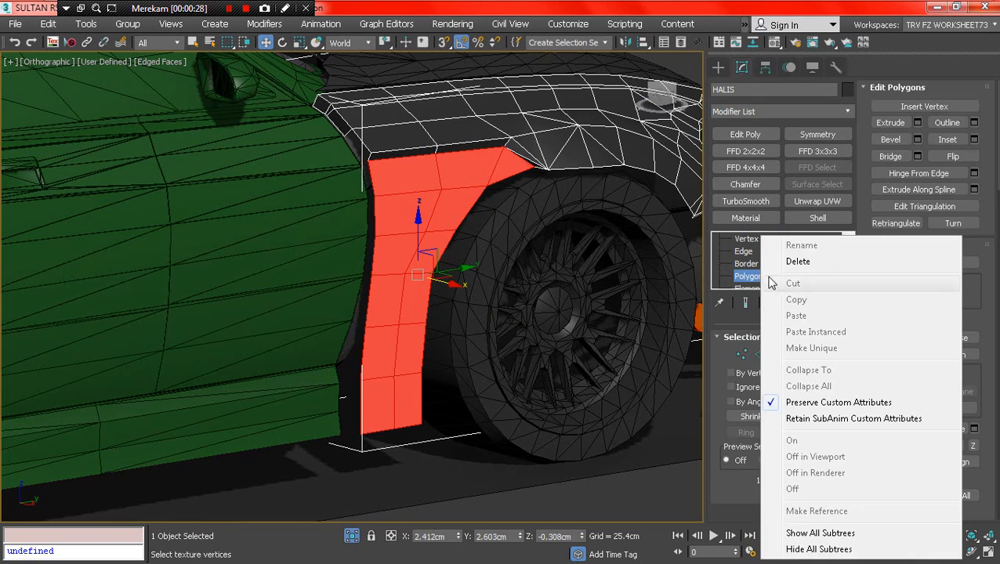
pyautogui.press('Escape')
pyautogui.hotkey('ctrl', 'z')
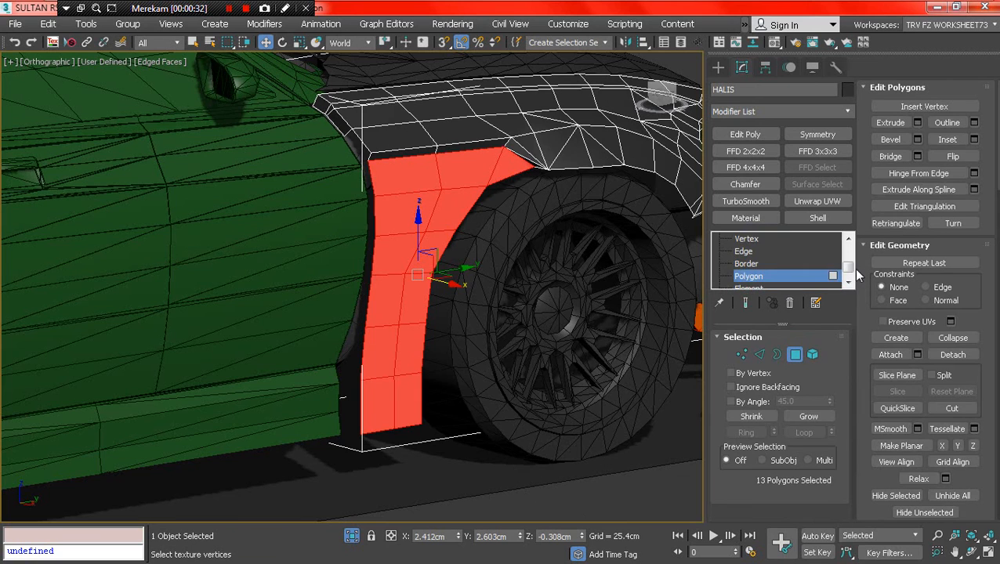
# Collapse the fender's FFD 4x4x4 modifier into the editable poly and hide the edged faces.
pyautogui.click(847, 269)
pyautogui.rightClick(786, 240)
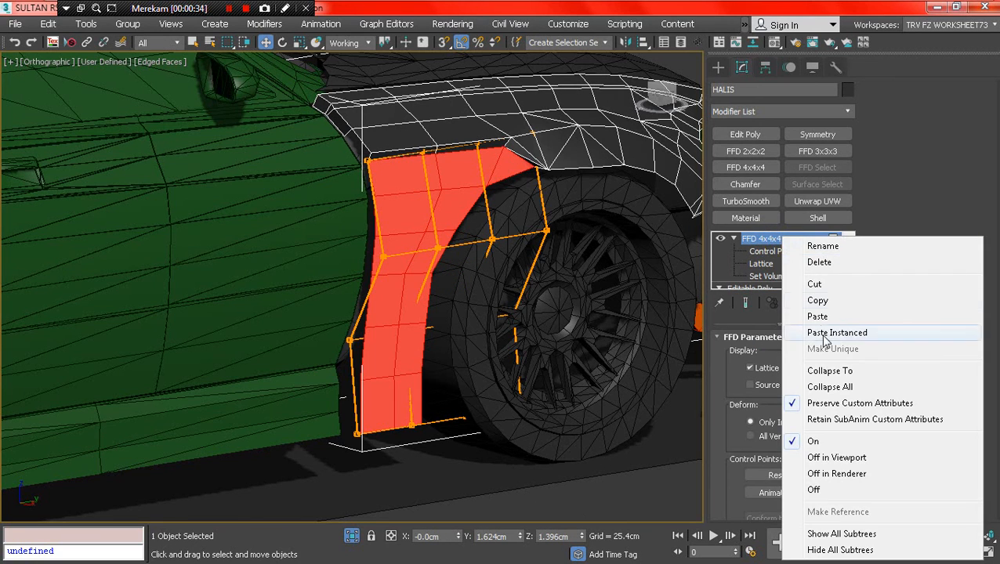
pyautogui.click(819, 370)
pyautogui.scroll(-5, 482, 302)
pyautogui.press('F4')
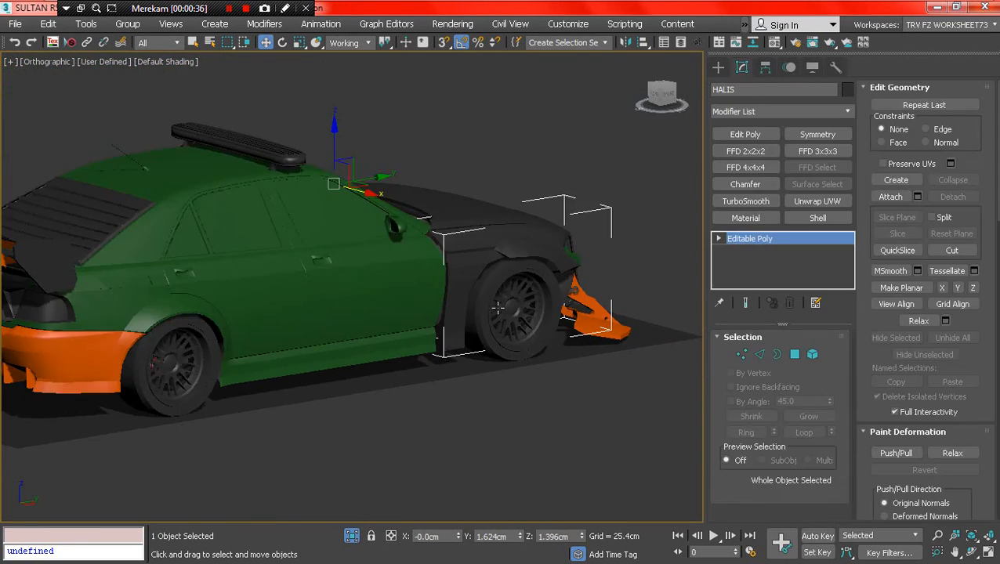
# Clear all smoothing groups on the selected polygons of the fender panel behind the front wheel.
pyautogui.press('4')
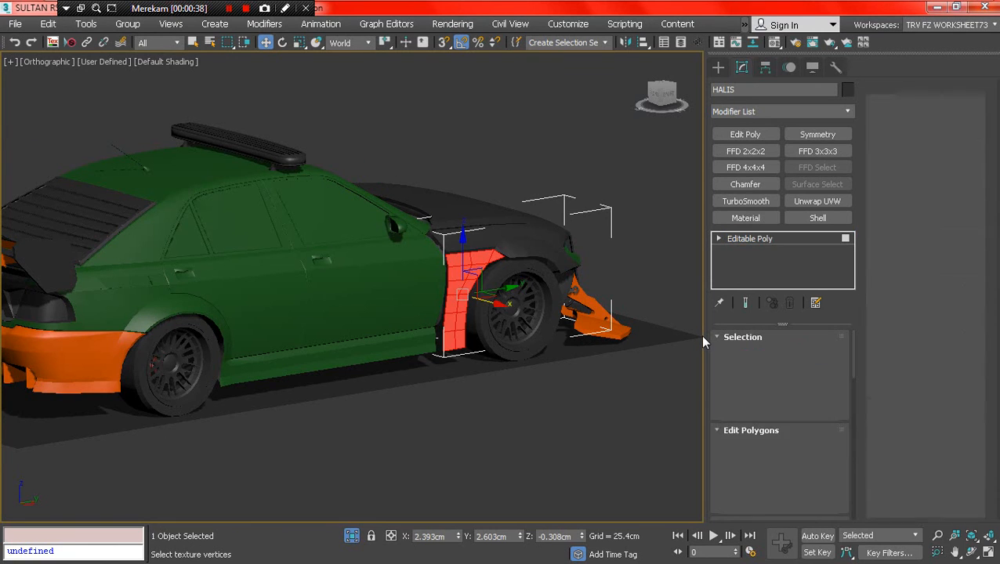
pyautogui.scroll(-5, 872, 448)
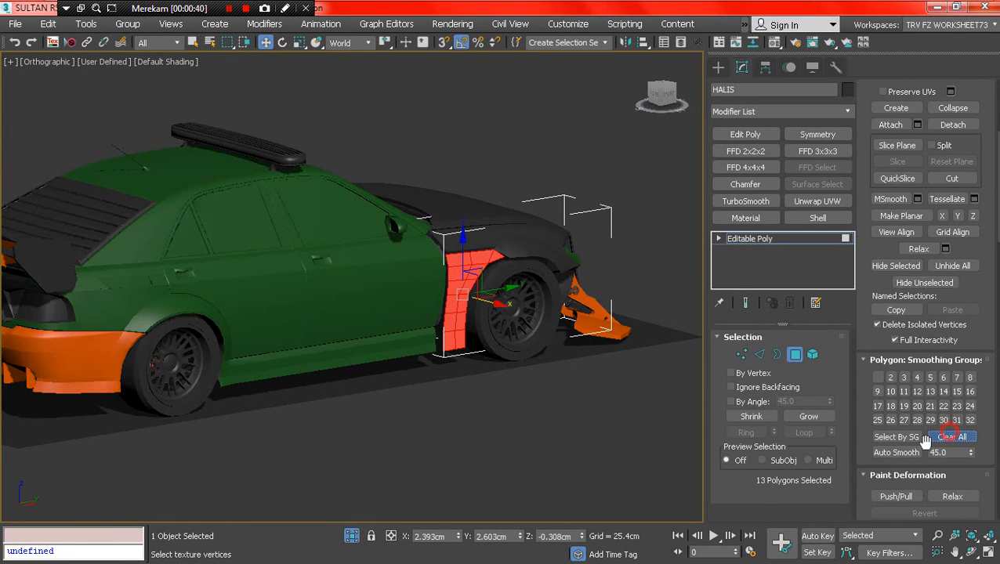
pyautogui.click(799, 355)
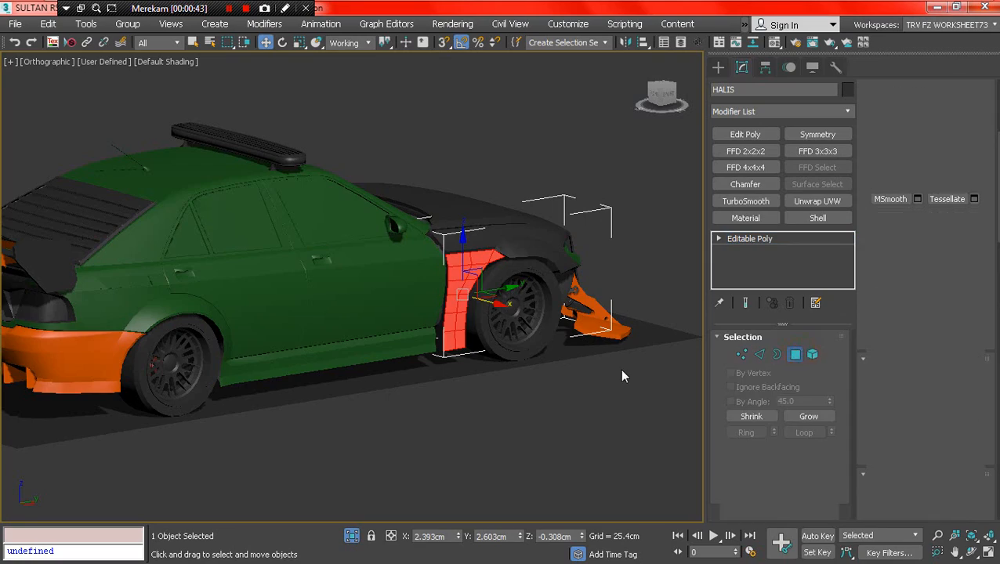
# In the right view with edged faces shown, select the four lowest vertex rows of the fender panel behind the front wheel.
pyautogui.scroll(6, 531, 281)
pyautogui.scroll(-5, 531, 280)
pyautogui.keyDown('alt'); pyautogui.moveTo(531, 281); pyautogui.dragTo(488, 268, button='middle'); pyautogui.keyUp('alt')
pyautogui.click(488, 268)
pyautogui.press('F4')
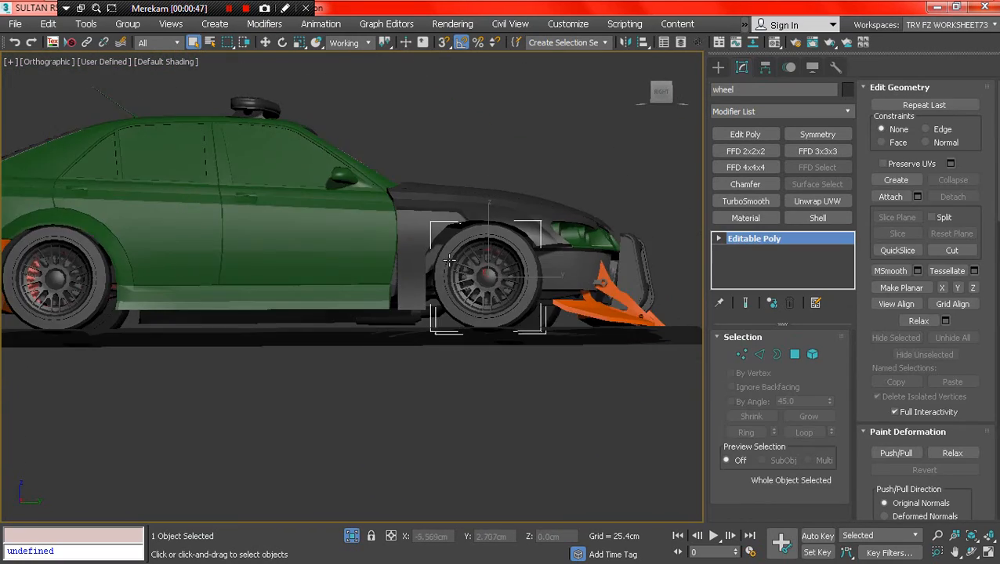
pyautogui.scroll(4, 456, 233)
pyautogui.click(431, 220)
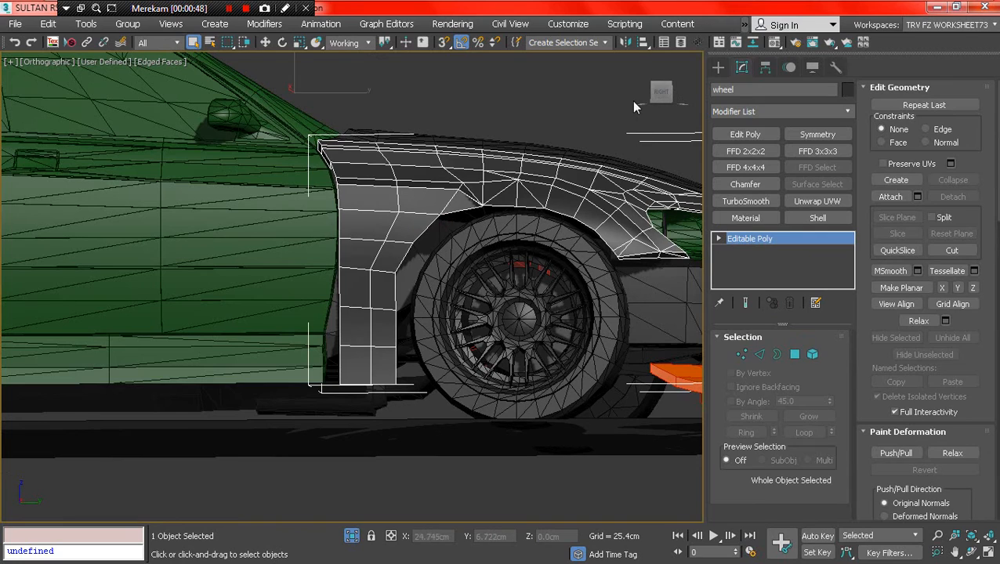
pyautogui.click(663, 92)
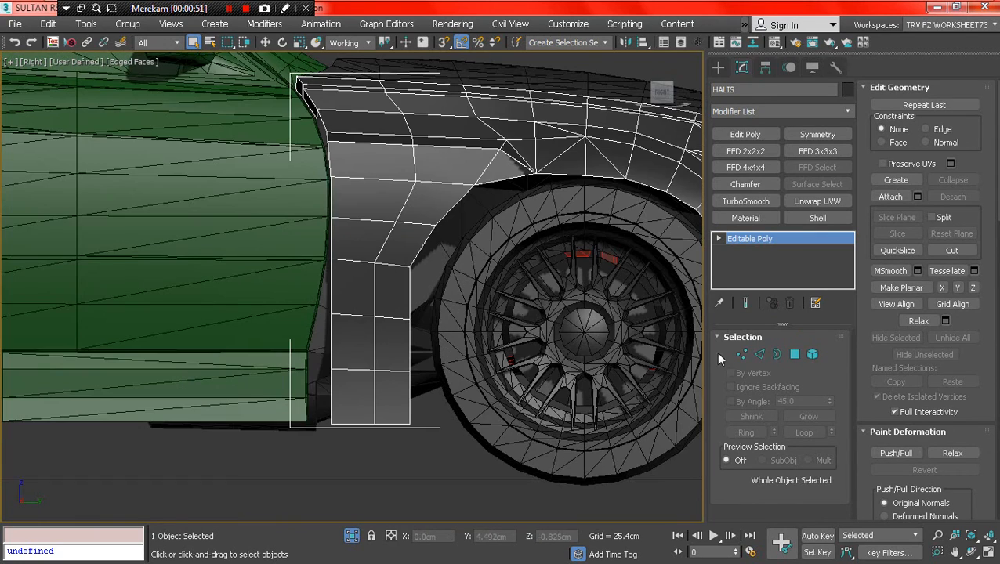
pyautogui.click(740, 354)
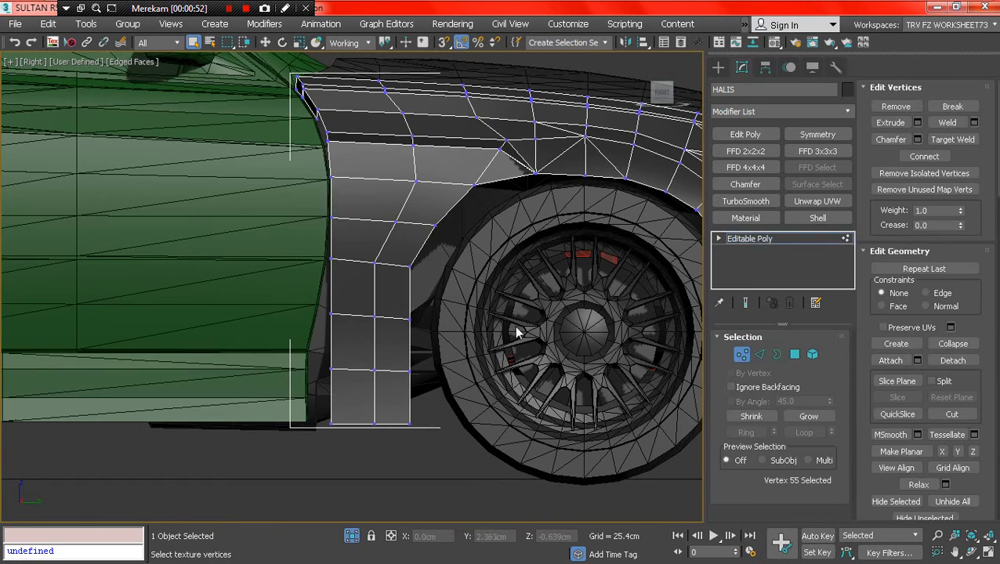
pyautogui.moveTo(463, 487); pyautogui.dragTo(464, 484)
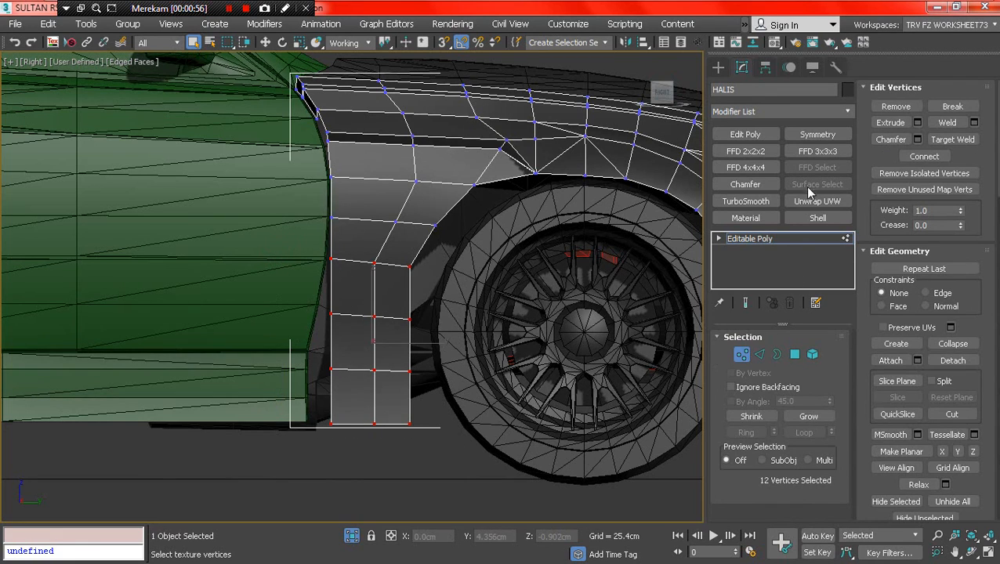
# Apply an FFD 3x3x3 modifier to the selected fender vertices and prepare its control points for moving.
pyautogui.click(817, 151)
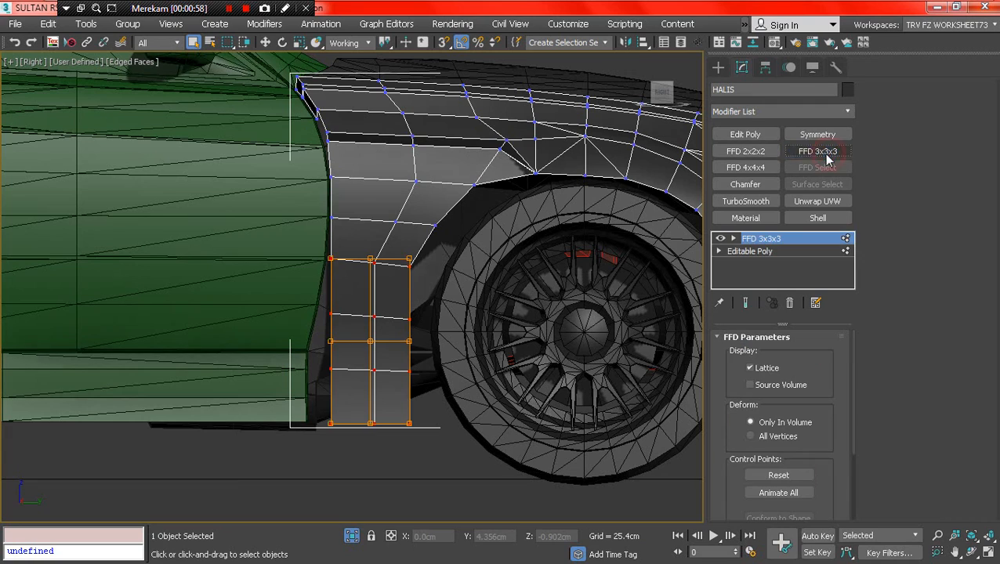
pyautogui.click(732, 238)
pyautogui.click(773, 250)
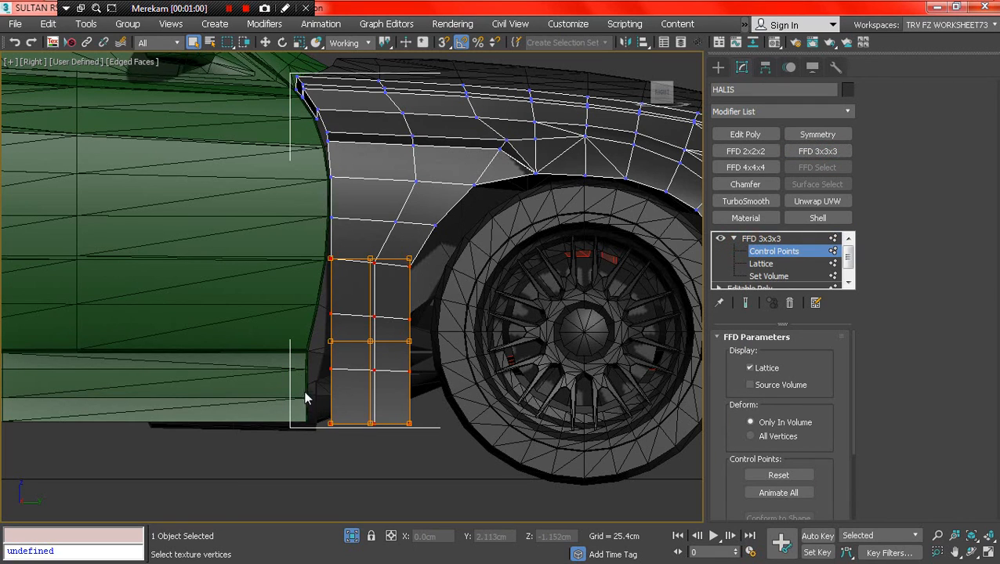
pyautogui.click(266, 44)
pyautogui.moveTo(360, 428); pyautogui.dragTo(341, 439)
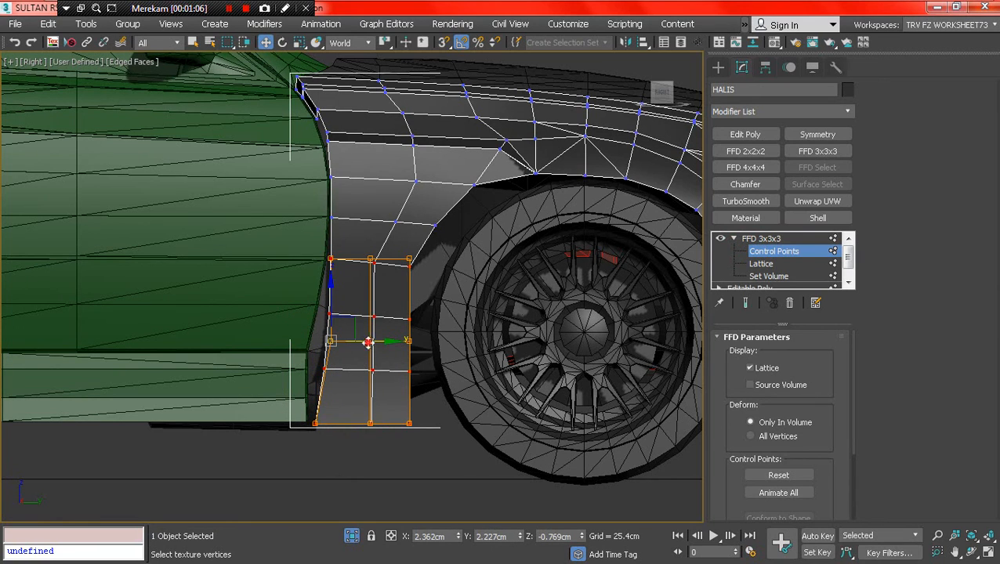
pyautogui.moveTo(367, 342); pyautogui.dragTo(340, 360)
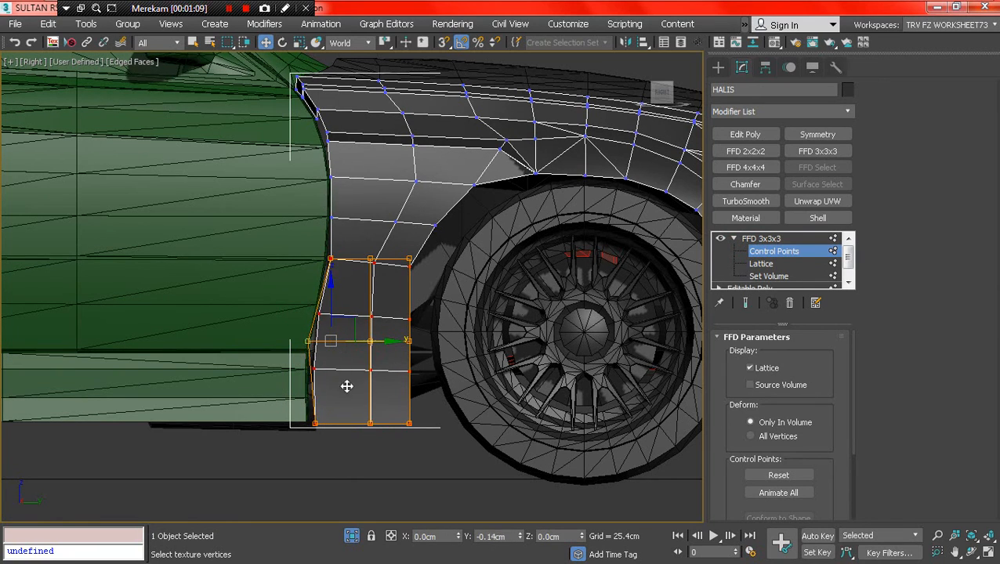
pyautogui.hotkey('ctrl', 'z')
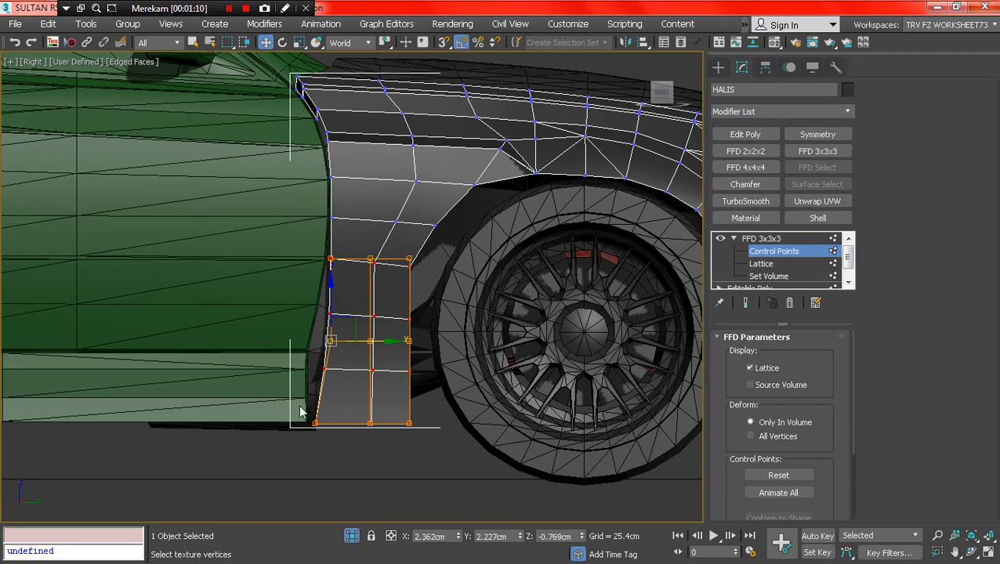
pyautogui.hotkey('ctrl', 'z')
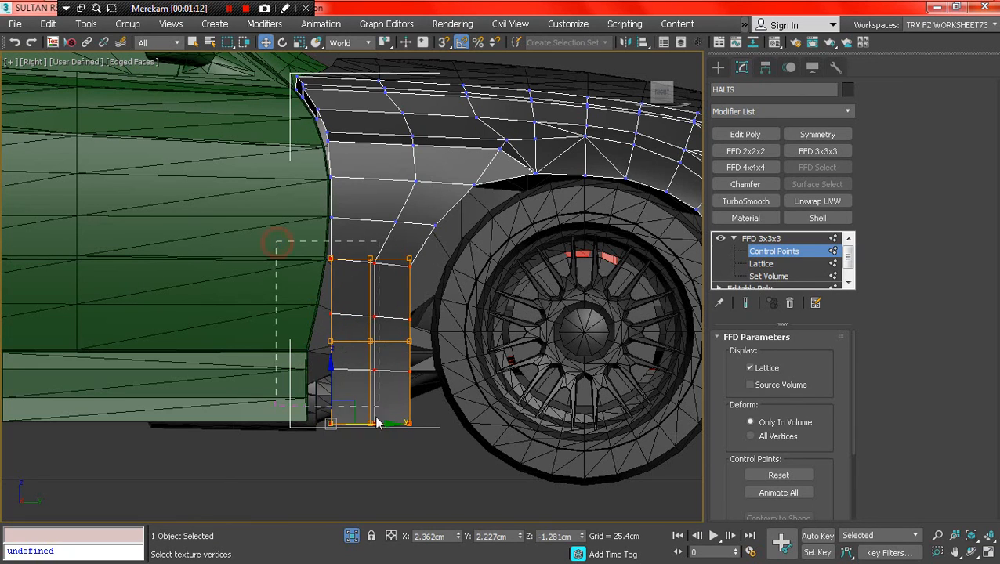
# Move the lower two rows of FFD control points about 0.15 cm along Y toward the door.
pyautogui.moveTo(376, 423); pyautogui.dragTo(354, 466)
pyautogui.moveTo(469, 434); pyautogui.dragTo(471, 439)
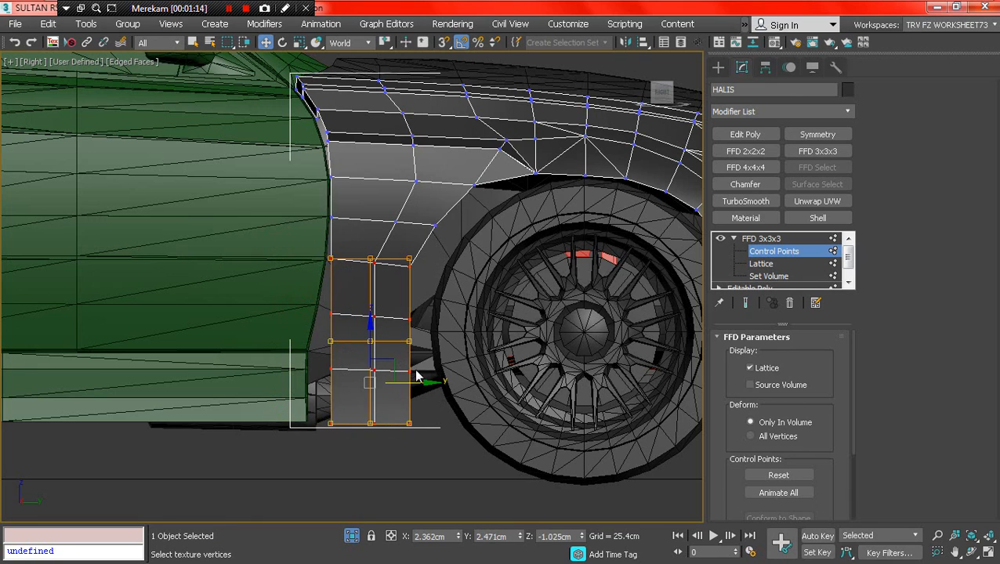
pyautogui.moveTo(416, 386); pyautogui.dragTo(393, 424)
# Nudge the lattice's upper door-side control points about 0.006 cm toward the door and shift the bottom row about 0.026 cm toward the wheel.
pyautogui.scroll(2, 317, 270)
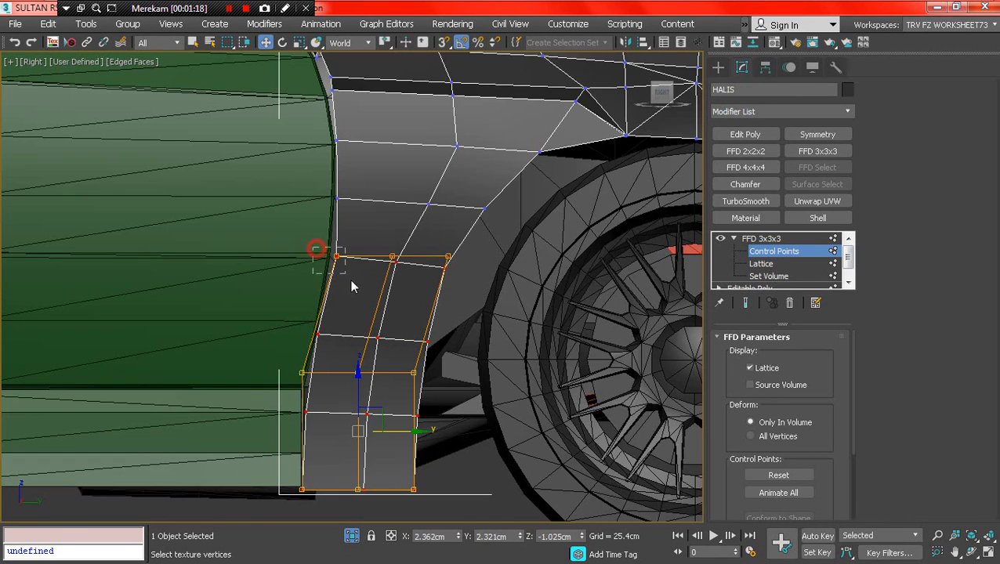
pyautogui.moveTo(382, 253); pyautogui.dragTo(374, 267)
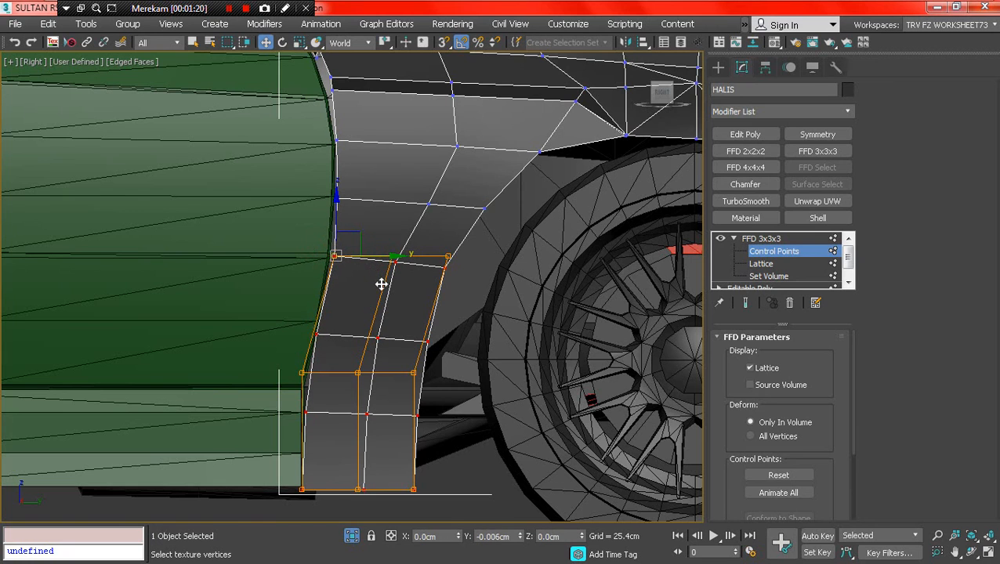
pyautogui.scroll(-3, 349, 353)
pyautogui.scroll(3, 335, 330)
pyautogui.moveTo(255, 399)
pyautogui.mouseDown()
pyautogui.moveTo(430, 457)
pyautogui.moveTo(403, 408)
pyautogui.mouseUp()
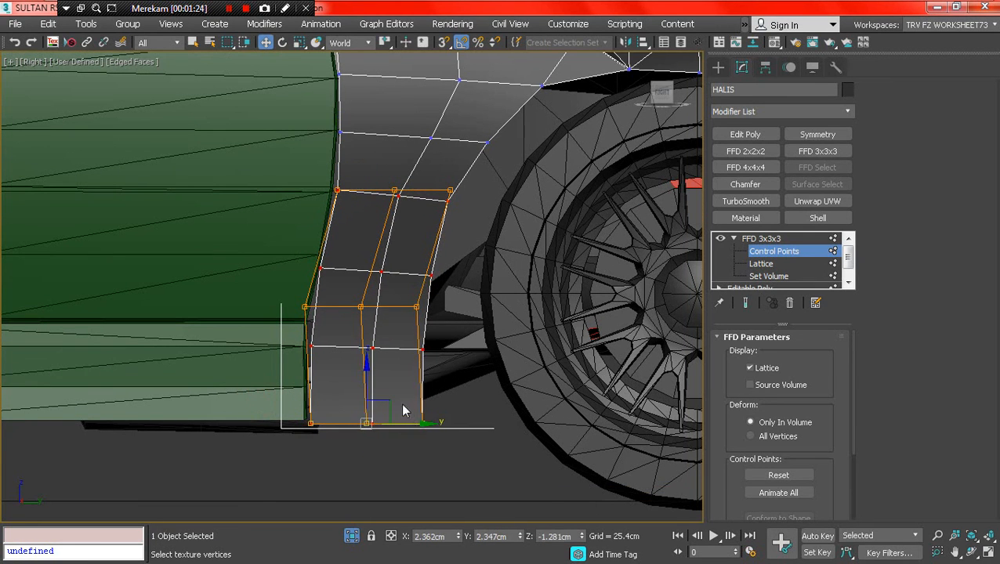
# Shift the lattice's middle and wheel-side control points toward the wheel along Y and refine the panel's wheel-side edge.
pyautogui.moveTo(403, 408)
pyautogui.keyDown('alt'); pyautogui.mouseDown(button='middle')
pyautogui.moveTo(458, 418)
pyautogui.moveTo(411, 399)
pyautogui.mouseUp(button='middle'); pyautogui.keyUp('alt')
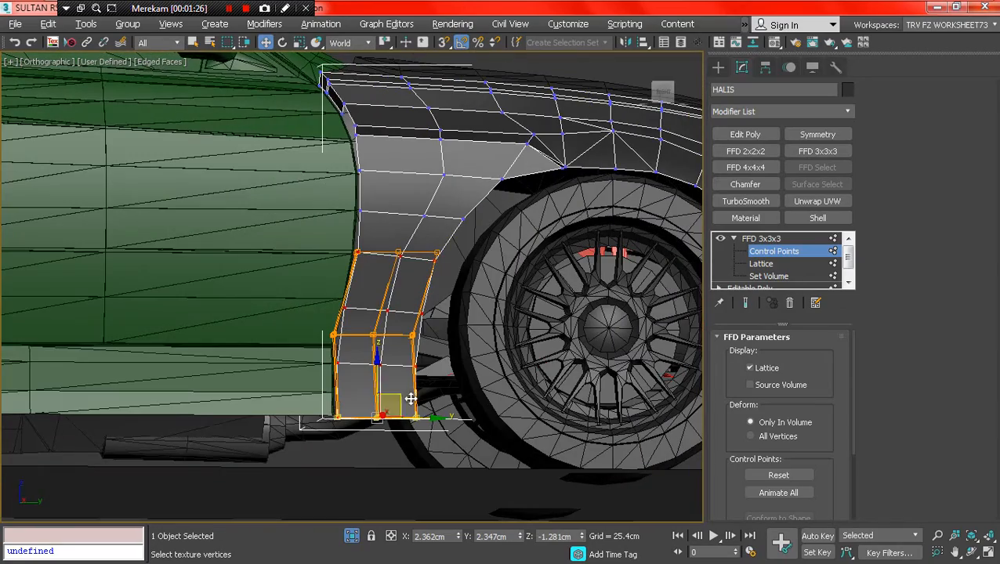
pyautogui.click(658, 92)
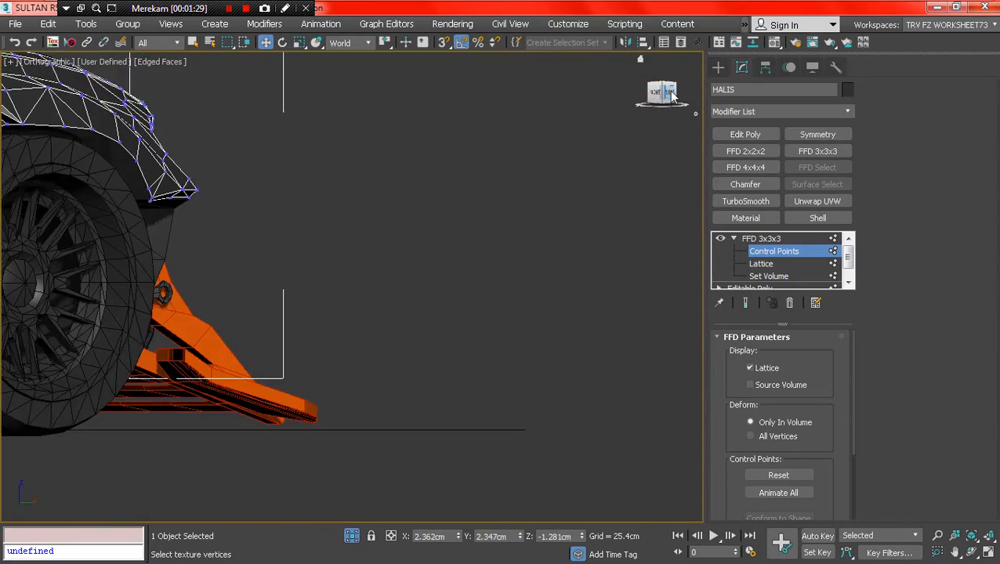
pyautogui.scroll(3, 579, 210)
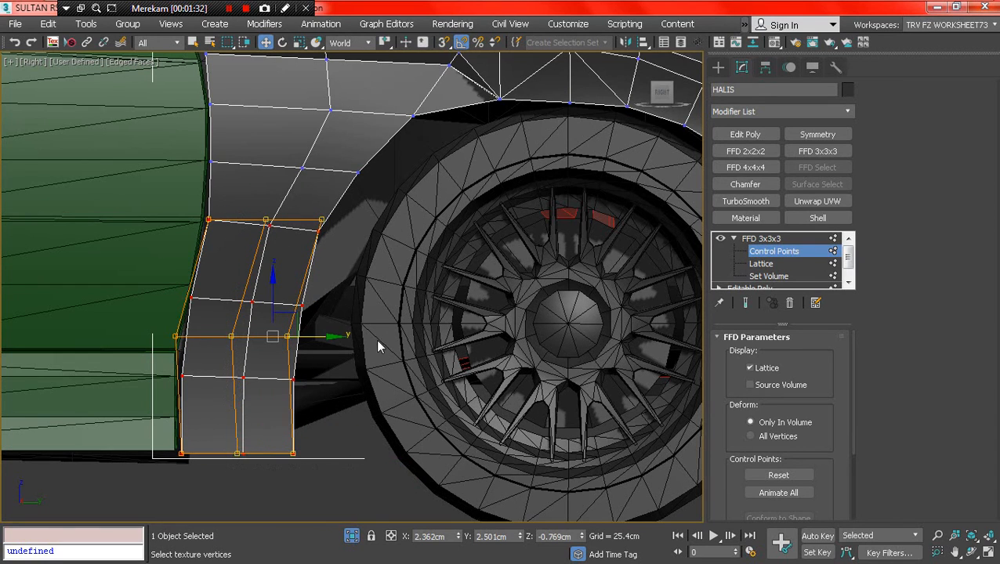
pyautogui.moveTo(338, 336); pyautogui.dragTo(345, 363)
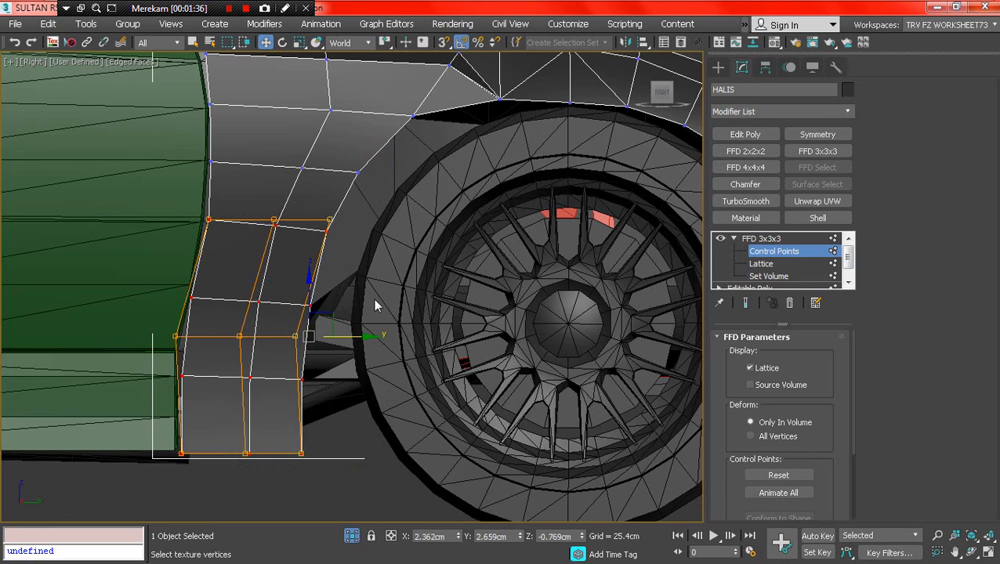
pyautogui.moveTo(358, 340); pyautogui.dragTo(357, 344)
pyautogui.keyDown('alt'); pyautogui.moveTo(357, 344); pyautogui.dragTo(349, 402, button='middle'); pyautogui.keyUp('alt')
pyautogui.moveTo(307, 409); pyautogui.dragTo(307, 408)
pyautogui.keyDown('alt'); pyautogui.moveTo(307, 409); pyautogui.dragTo(389, 354, button='middle'); pyautogui.keyUp('alt')
# Collapse the fender's FFD 3x3x3 modifier into the editable poly.
pyautogui.click(766, 241)
pyautogui.rightClick(767, 240)
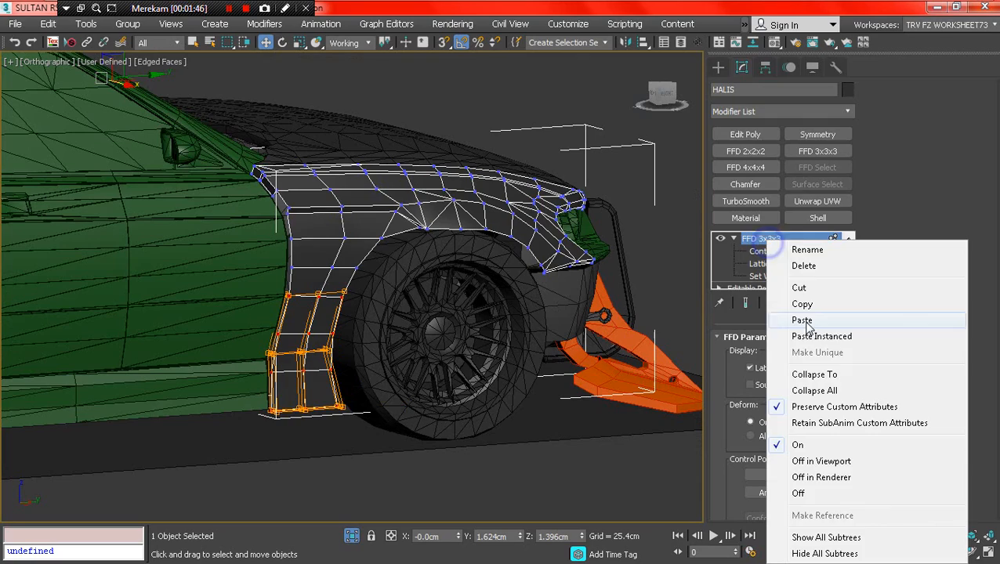
pyautogui.click(798, 374)
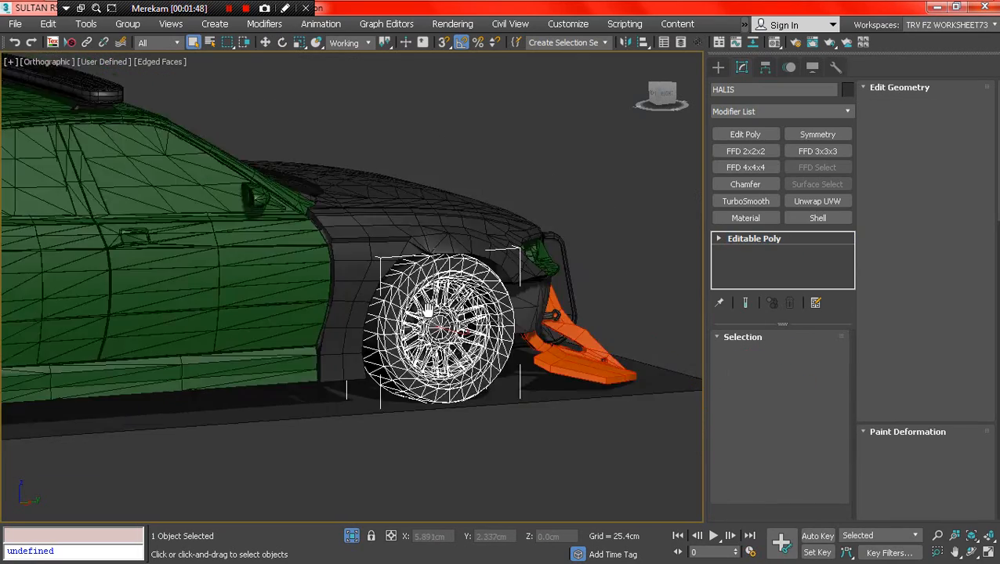
# Select the fender's polygons along the strip above the headlight and around its wheel-side corner.
pyautogui.press('F4')
pyautogui.moveTo(428, 310)
pyautogui.keyDown('alt'); pyautogui.mouseDown(button='middle')
pyautogui.moveTo(424, 297)
pyautogui.moveTo(458, 299)
pyautogui.moveTo(418, 319)
pyautogui.moveTo(413, 356)
pyautogui.moveTo(475, 319)
pyautogui.moveTo(495, 319)
pyautogui.moveTo(326, 297)
pyautogui.moveTo(364, 283)
pyautogui.moveTo(466, 303)
pyautogui.moveTo(473, 315)
pyautogui.moveTo(458, 348)
pyautogui.moveTo(347, 300)
pyautogui.moveTo(316, 305)
pyautogui.moveTo(340, 303)
pyautogui.mouseUp(button='middle'); pyautogui.keyUp('alt')
pyautogui.scroll(5, 548, 236)
pyautogui.press('F4')
pyautogui.click(473, 302)
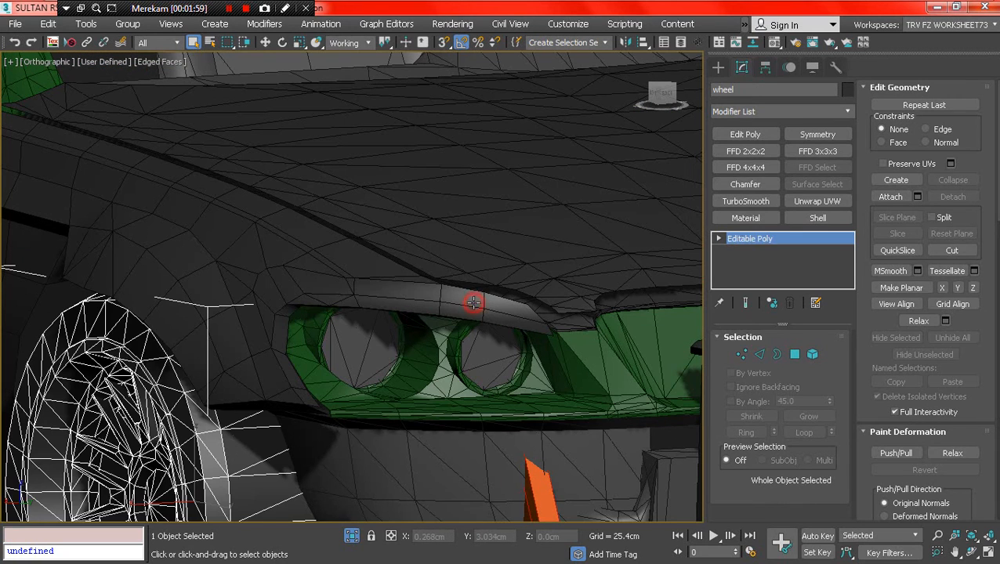
pyautogui.click(794, 354)
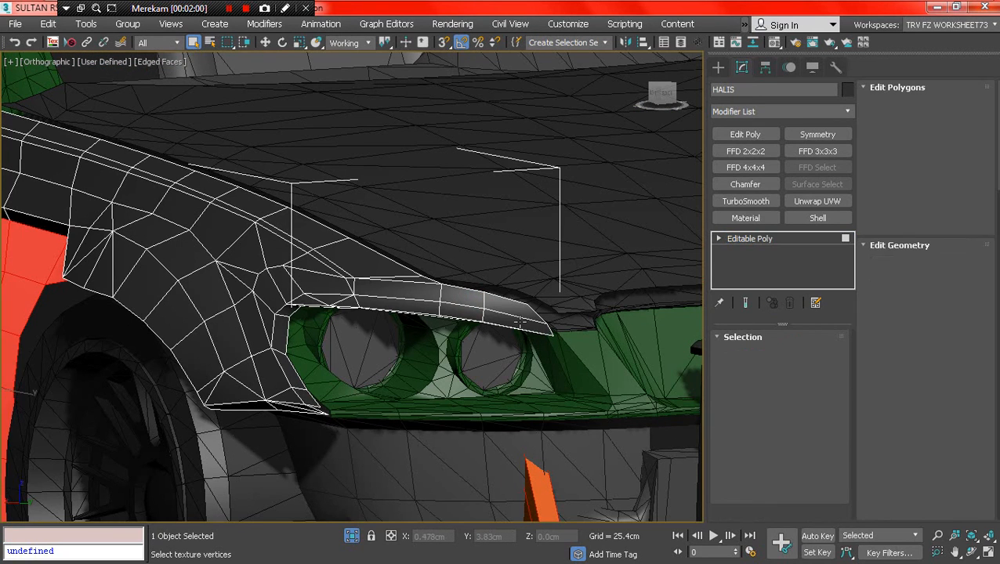
pyautogui.click(519, 321)
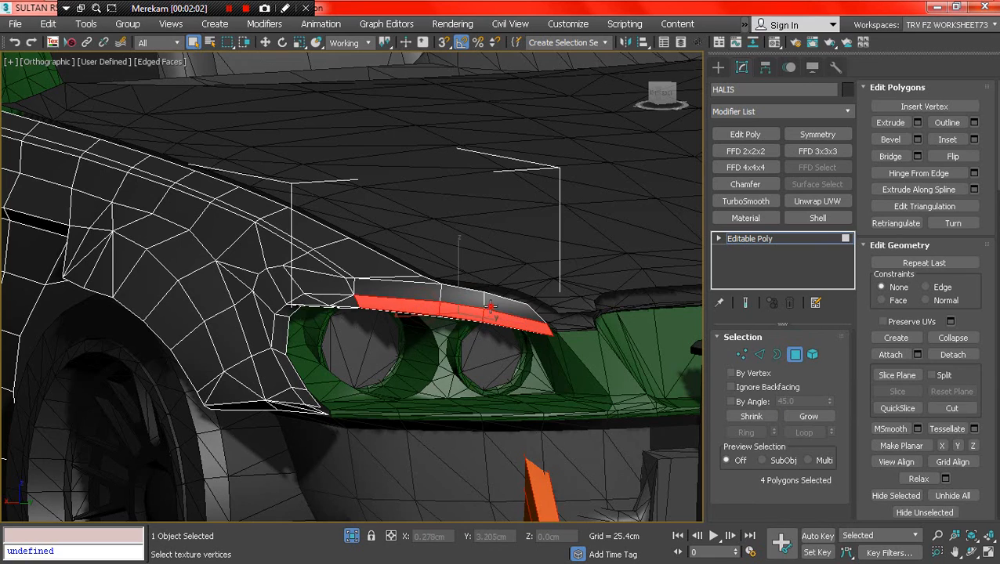
pyautogui.keyDown('ctrl'); pyautogui.click(347, 285); pyautogui.keyUp('ctrl')
pyautogui.keyDown('ctrl'); pyautogui.click(319, 283); pyautogui.keyUp('ctrl')
pyautogui.keyDown('alt'); pyautogui.moveTo(318, 285); pyautogui.dragTo(361, 310, button='middle'); pyautogui.keyUp('alt')
pyautogui.scroll(4, 360, 312)
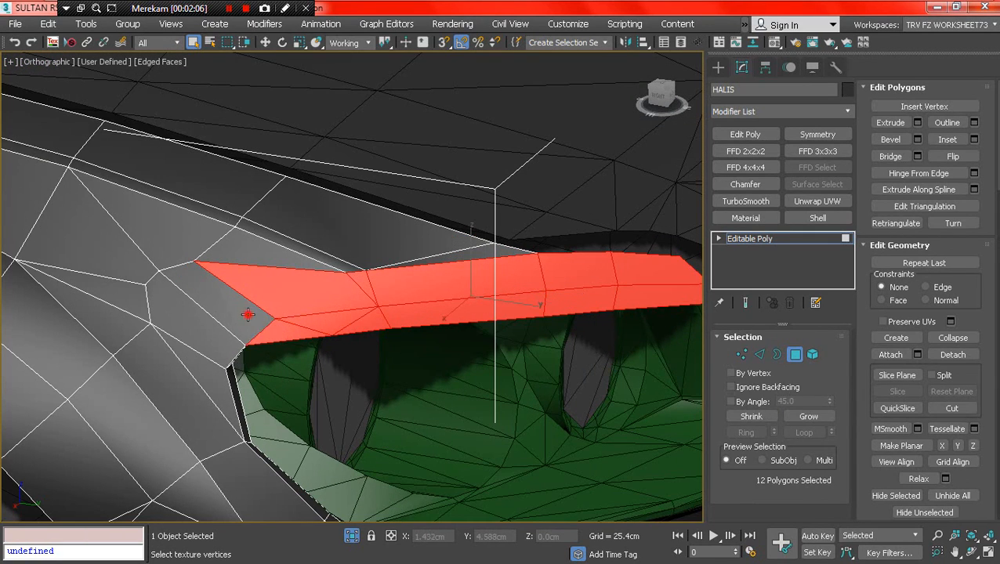
# Assign smoothing group 12 to the selected polygons around the headlight and leave polygon editing.
pyautogui.scroll(-5, 217, 378)
pyautogui.keyDown('alt'); pyautogui.moveTo(217, 378); pyautogui.dragTo(683, 389, button='middle'); pyautogui.keyUp('alt')
pyautogui.scroll(-5, 960, 297)
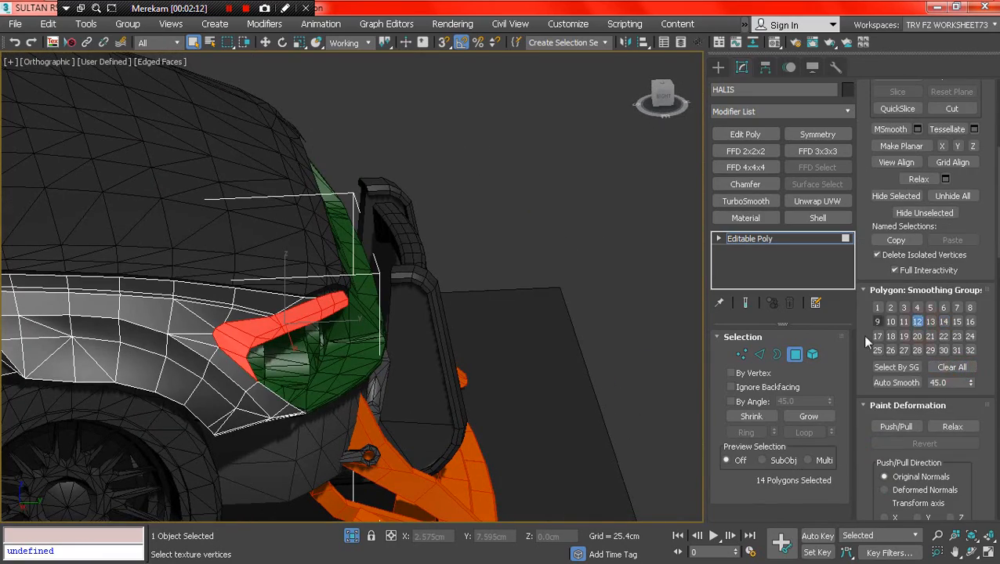
pyautogui.click(795, 355)
pyautogui.click(631, 283)
# Examine the fender's shading around the headlight from the front with the edge display off.
pyautogui.click(281, 261)
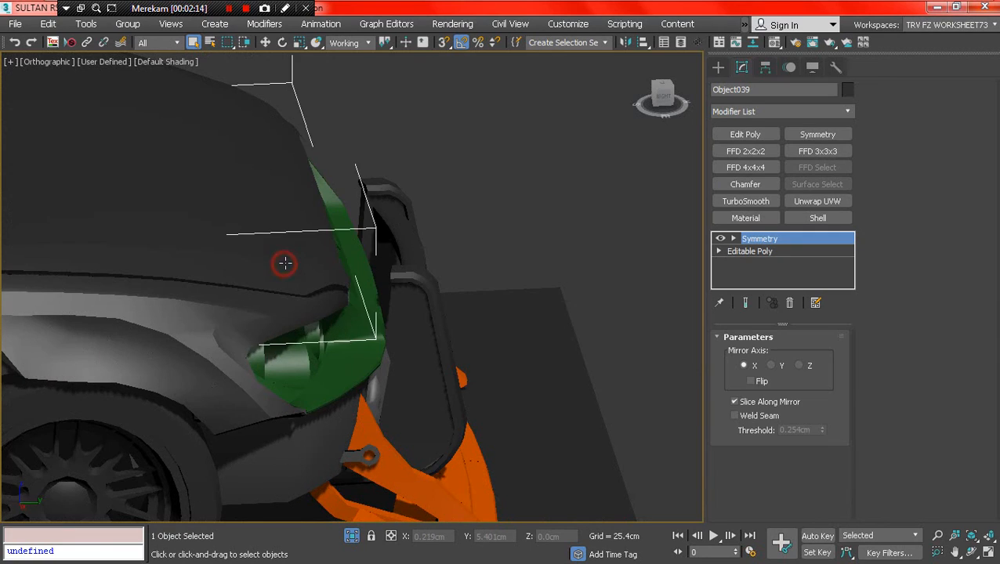
pyautogui.scroll(-3, 266, 309)
pyautogui.keyDown('alt'); pyautogui.moveTo(265, 310); pyautogui.dragTo(141, 345, button='middle'); pyautogui.keyUp('alt')
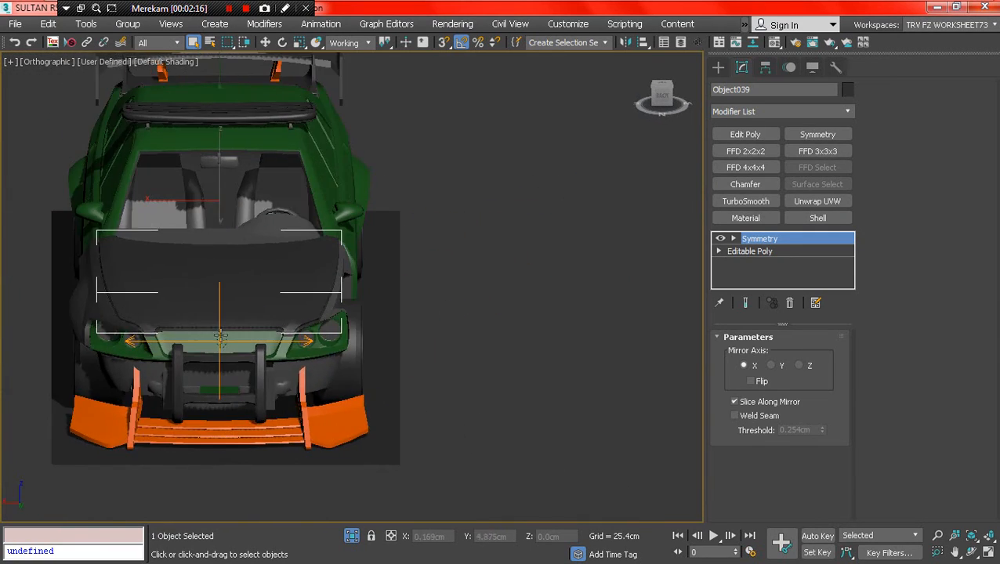
pyautogui.scroll(5, 236, 336)
pyautogui.moveTo(236, 336); pyautogui.dragTo(479, 315, button='middle')
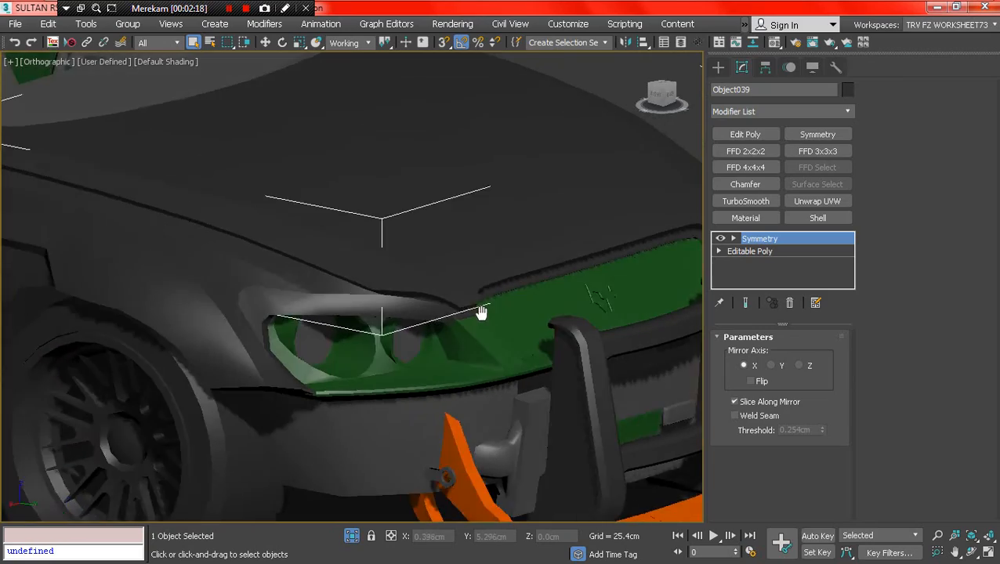
pyautogui.scroll(3, 420, 309)
pyautogui.press('F4')
pyautogui.press('F4')
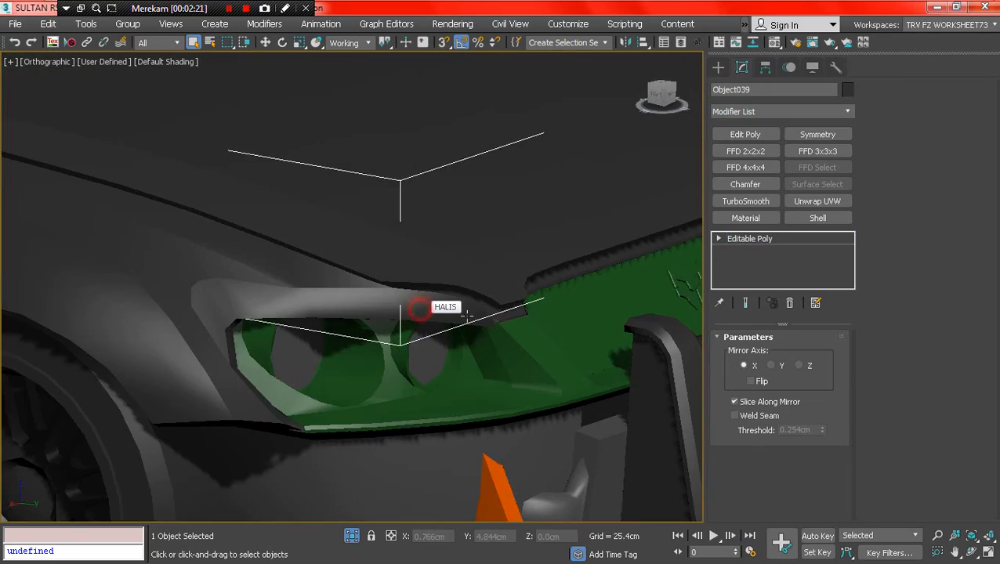
# Move one rear lip vertex on the underside of the fender strip above the headlight forward along Y.
pyautogui.click(467, 315)
pyautogui.press('F4')
pyautogui.moveTo(524, 284)
pyautogui.keyDown('alt'); pyautogui.mouseDown(button='middle')
pyautogui.moveTo(492, 281)
pyautogui.moveTo(675, 126)
pyautogui.moveTo(742, 273)
pyautogui.moveTo(740, 356)
pyautogui.mouseUp(button='middle'); pyautogui.keyUp('alt')
pyautogui.click(741, 354)
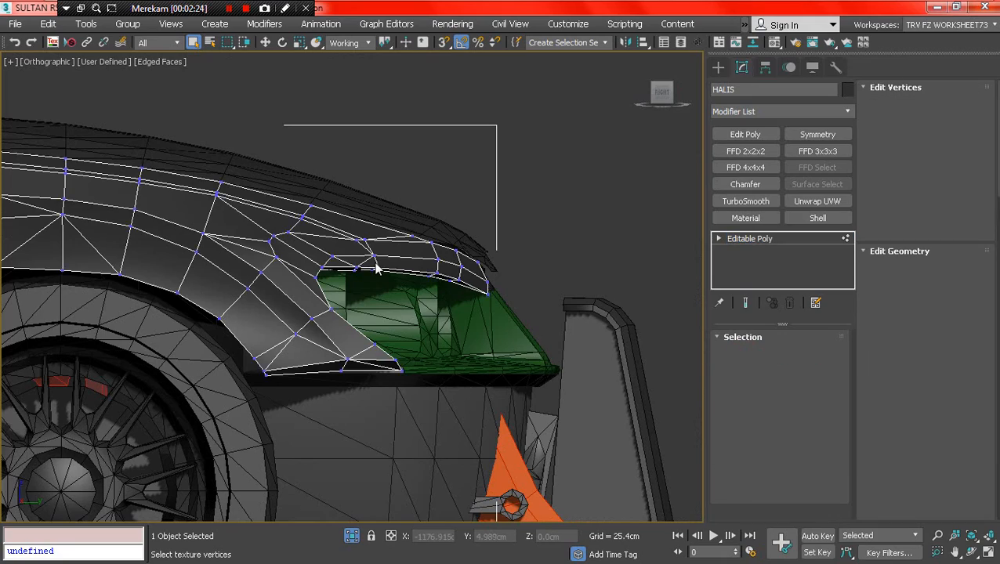
pyautogui.scroll(4, 376, 269)
pyautogui.press('F3')
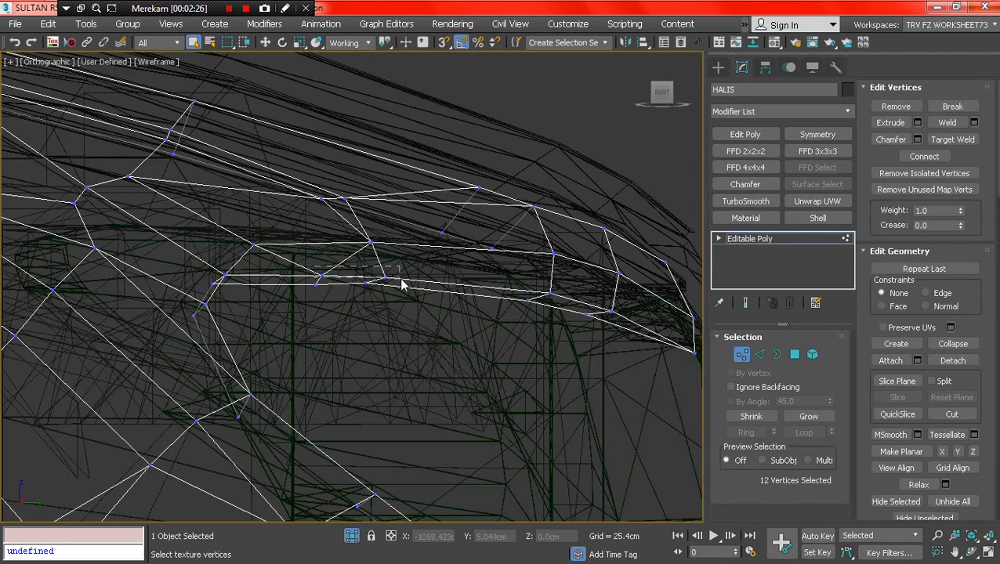
pyautogui.moveTo(403, 286); pyautogui.dragTo(403, 285)
pyautogui.scroll(2, 361, 293)
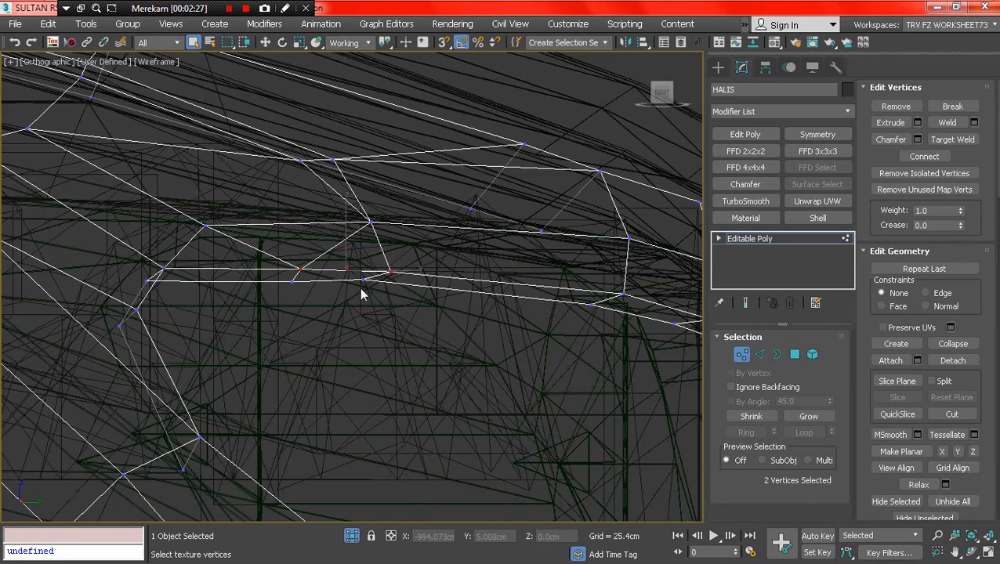
pyautogui.click(265, 42)
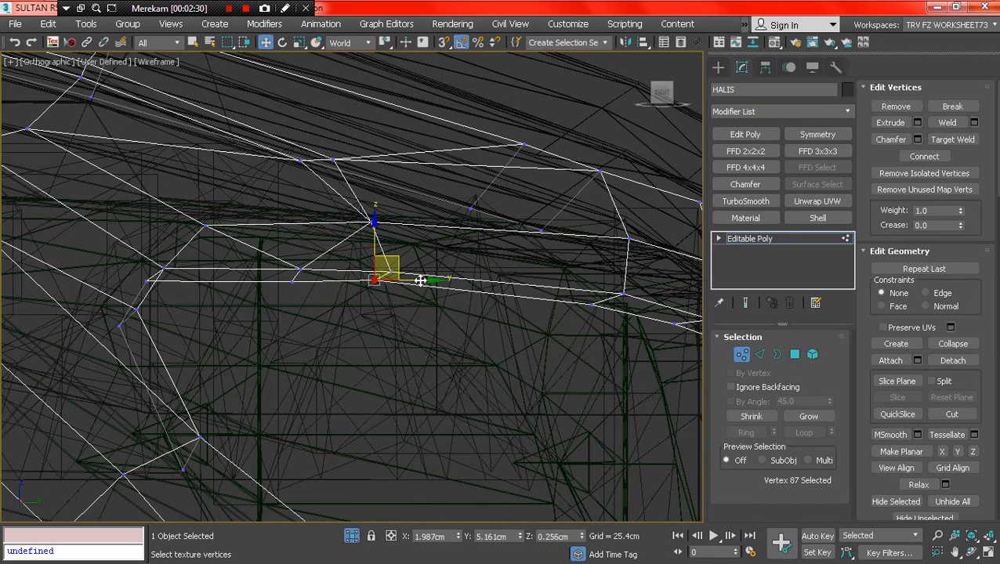
pyautogui.moveTo(421, 281); pyautogui.dragTo(457, 285, button='middle')
pyautogui.moveTo(415, 282); pyautogui.dragTo(443, 280)
# Select the four front lip vertices along the strip above the headlight and shift them about 0.02 cm forward along Y.
pyautogui.press('F3')
pyautogui.moveTo(497, 261); pyautogui.dragTo(309, 227, button='middle')
pyautogui.keyDown('ctrl'); pyautogui.moveTo(466, 255); pyautogui.dragTo(511, 280); pyautogui.keyUp('ctrl')
pyautogui.keyDown('ctrl'); pyautogui.click(563, 296); pyautogui.keyUp('ctrl')
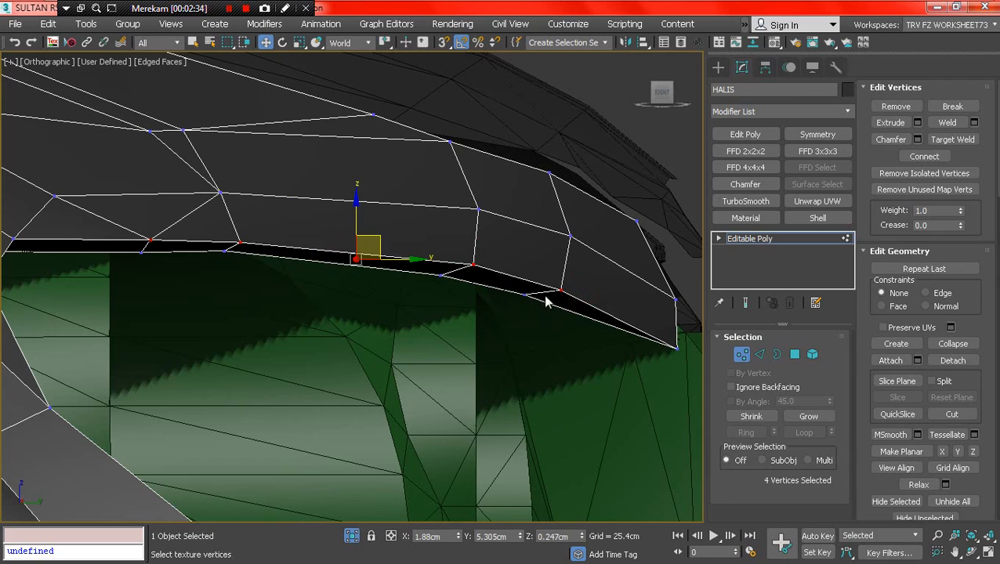
pyautogui.moveTo(417, 260); pyautogui.dragTo(424, 261)
pyautogui.keyDown('alt'); pyautogui.moveTo(423, 261); pyautogui.dragTo(597, 382, button='middle'); pyautogui.keyUp('alt')
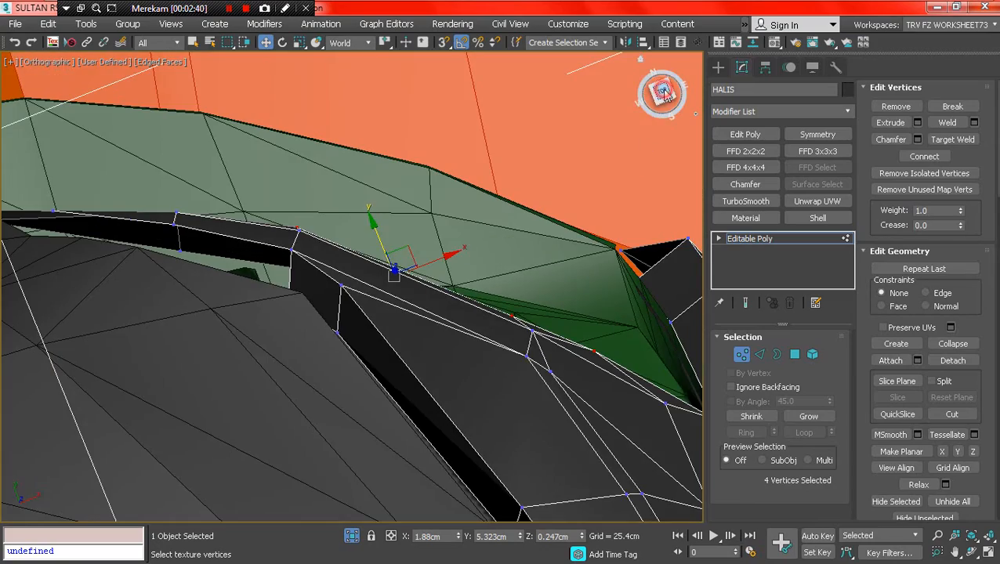
# Adjust the rear lip vertex near the headlight strip's wheel-side end along X in the top view.
pyautogui.click(665, 94)
pyautogui.press('F3')
pyautogui.moveTo(415, 239)
pyautogui.mouseDown(button='middle')
pyautogui.moveTo(418, 349)
pyautogui.moveTo(346, 196)
pyautogui.mouseUp(button='middle')
pyautogui.scroll(2, 365, 273)
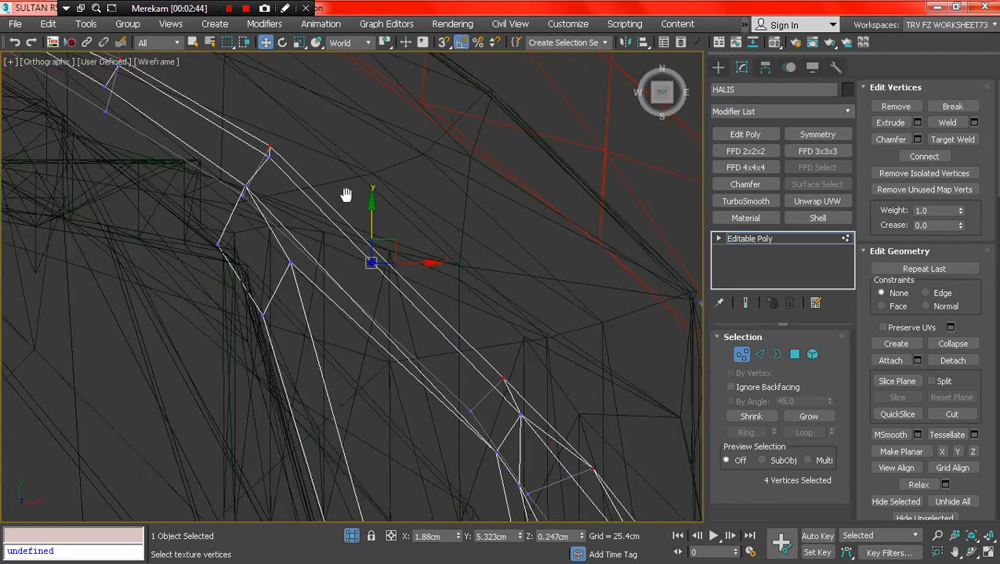
pyautogui.press('F3')
pyautogui.moveTo(553, 424)
pyautogui.mouseDown(button='middle')
pyautogui.moveTo(463, 312)
pyautogui.moveTo(412, 270)
pyautogui.moveTo(261, 255)
pyautogui.moveTo(232, 238)
pyautogui.mouseUp(button='middle')
pyautogui.scroll(-3, 261, 255)
pyautogui.moveTo(233, 239); pyautogui.dragTo(404, 331, button='middle')
pyautogui.scroll(3, 269, 249)
# Cut a new edge across the fender behind the headlight's upper corner, joining the vertices below and above the strip.
pyautogui.click(796, 354)
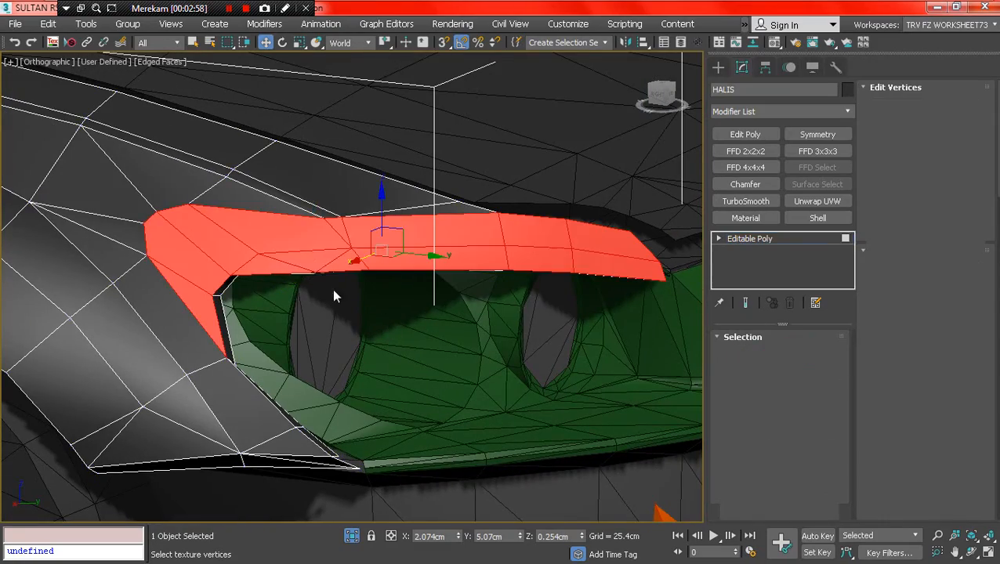
pyautogui.moveTo(310, 243)
pyautogui.keyDown('alt'); pyautogui.mouseDown(button='middle')
pyautogui.moveTo(358, 254)
pyautogui.moveTo(241, 268)
pyautogui.mouseUp(button='middle'); pyautogui.keyUp('alt')
pyautogui.scroll(3, 248, 268)
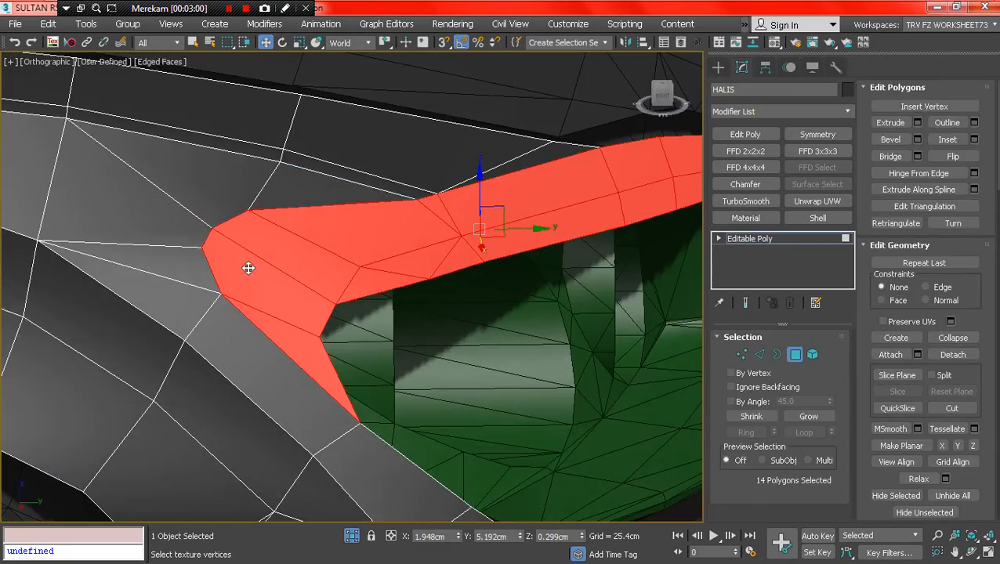
pyautogui.click(743, 356)
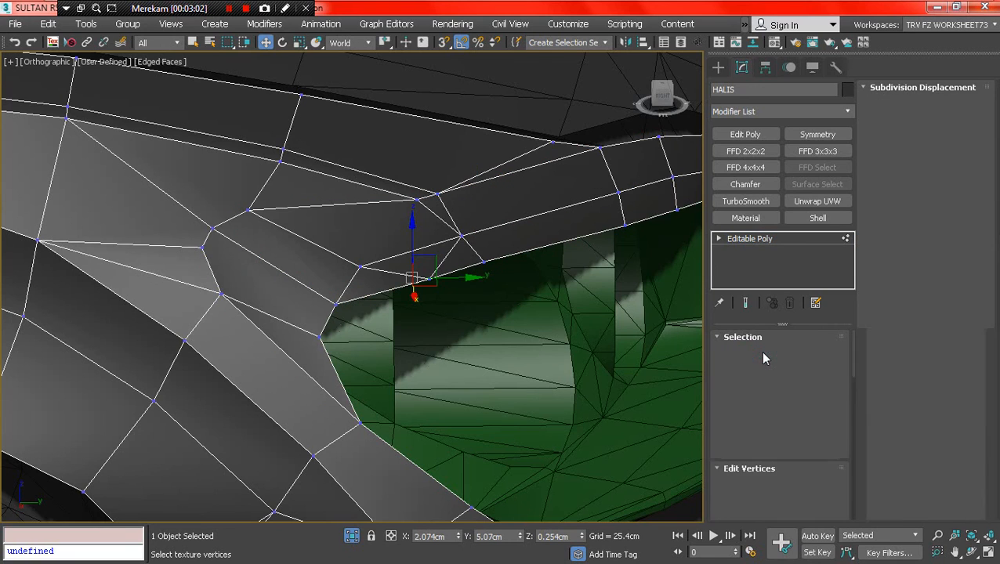
pyautogui.click(224, 295)
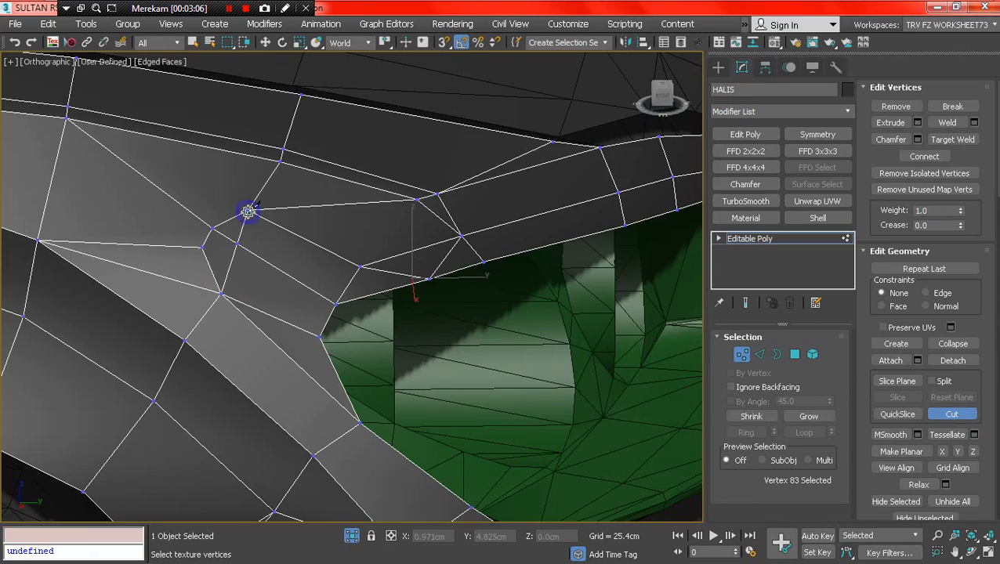
pyautogui.scroll(-3, 268, 268)
pyautogui.keyDown('alt'); pyautogui.moveTo(297, 275); pyautogui.dragTo(317, 355, button='middle'); pyautogui.keyUp('alt')
pyautogui.rightClick(312, 302)
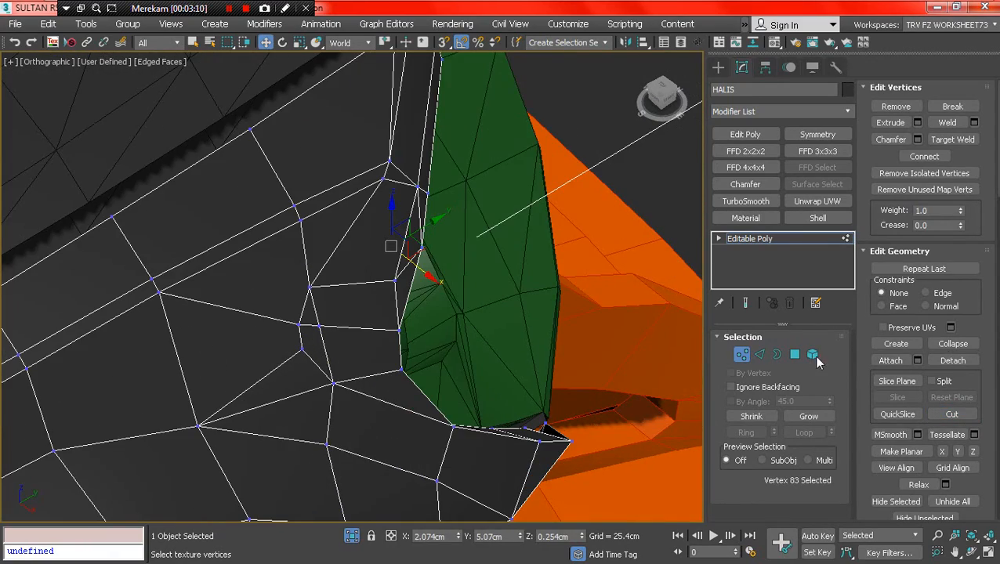
# Target-weld the closely spaced vertices behind the headlight's upper corner onto the neighbouring vertices of the new cut.
pyautogui.click(954, 142)
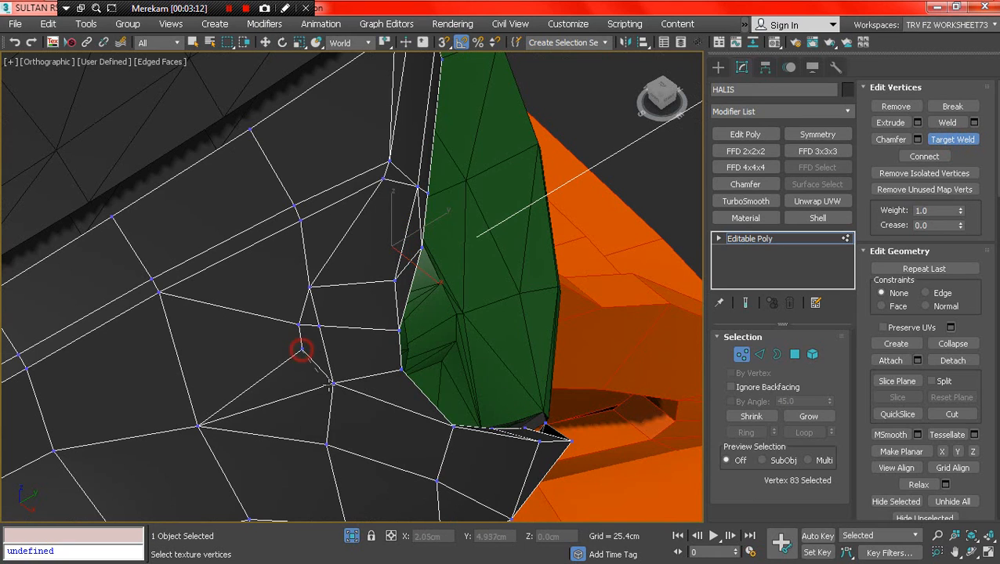
pyautogui.click(309, 289)
pyautogui.click(309, 289)
pyautogui.keyDown('alt'); pyautogui.moveTo(324, 340); pyautogui.dragTo(254, 278, button='middle'); pyautogui.keyUp('alt')
pyautogui.scroll(-2, 266, 277)
pyautogui.keyDown('alt'); pyautogui.moveTo(312, 320); pyautogui.dragTo(319, 268, button='middle'); pyautogui.keyUp('alt')
pyautogui.press('w')
pyautogui.keyDown('alt'); pyautogui.moveTo(327, 249); pyautogui.dragTo(388, 309, button='middle'); pyautogui.keyUp('alt')
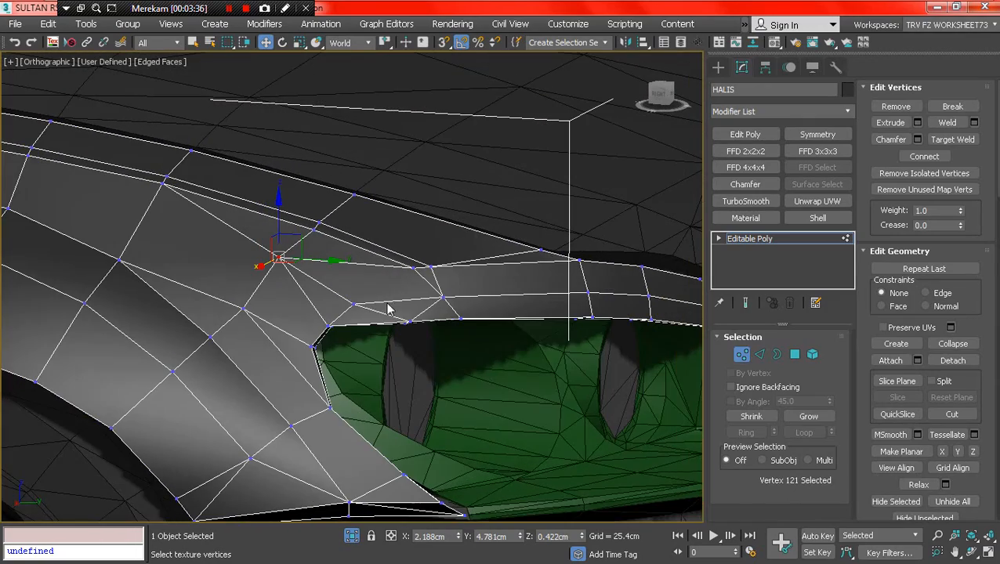
# Add edges from the fender vertex behind the headlight's corner to the strip's middle vertex and the opening's upper corner vertex.
pyautogui.click(953, 414)
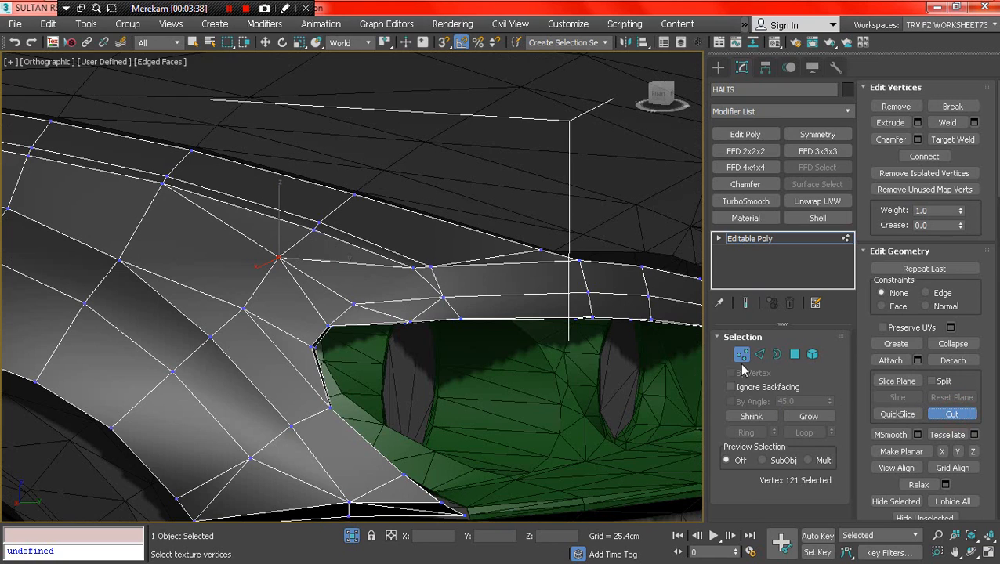
pyautogui.press('2')
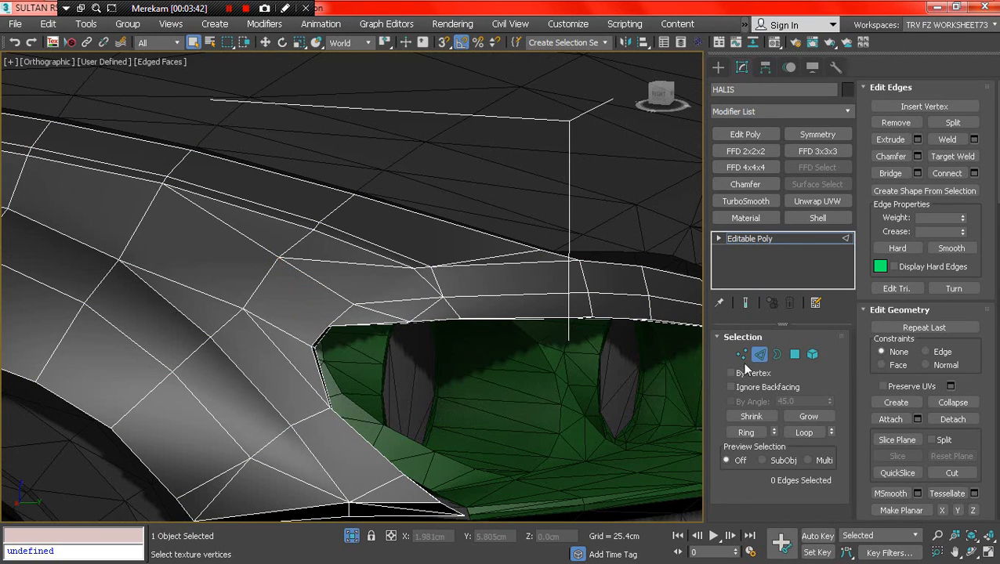
pyautogui.press('1')
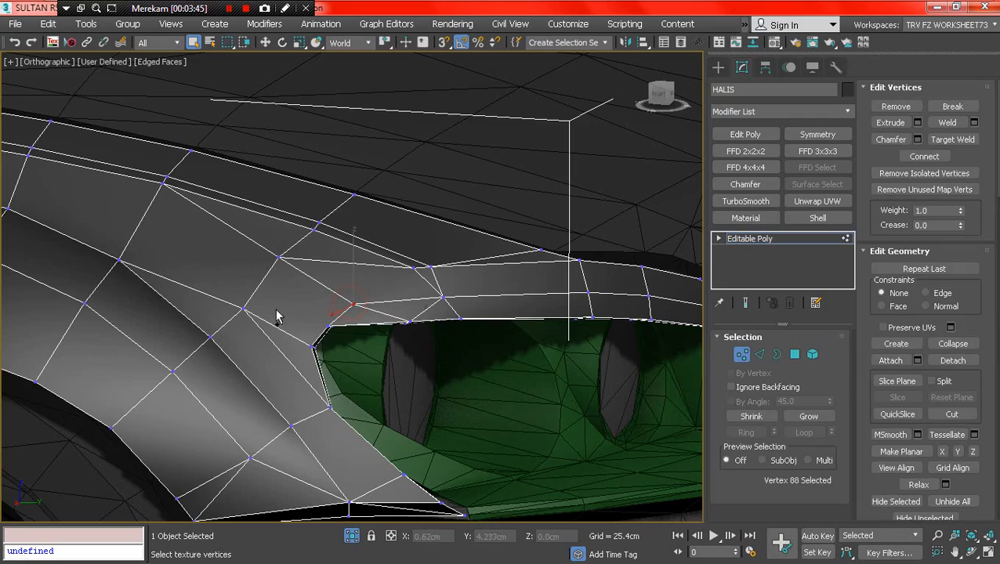
pyautogui.keyDown('alt'); pyautogui.moveTo(334, 346); pyautogui.dragTo(312, 354, button='middle'); pyautogui.keyUp('alt')
pyautogui.scroll(2, 322, 342)
pyautogui.click(334, 336)
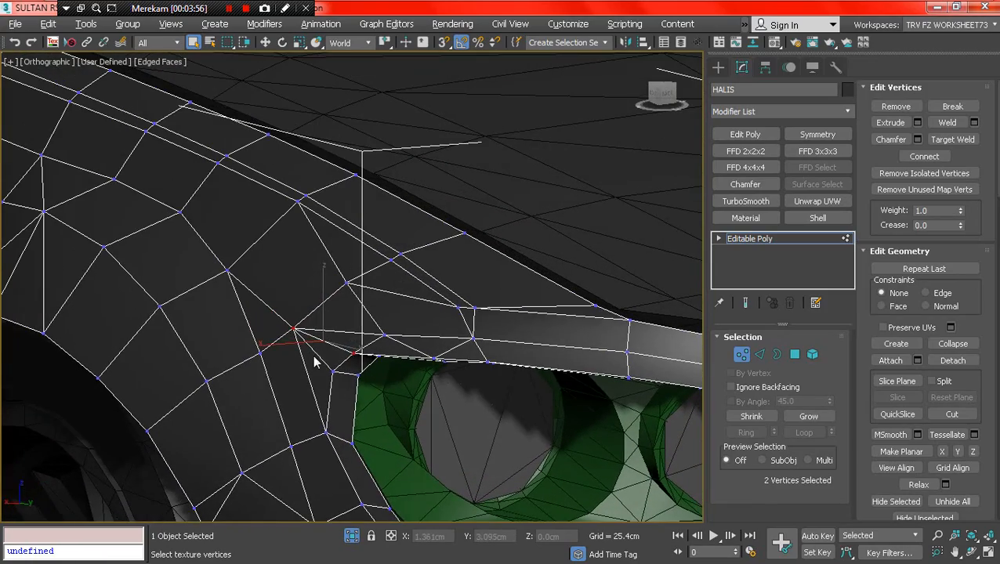
pyautogui.click(354, 354)
# Move the two lip vertices near the headlight's wheel-side corner about 0.07 cm along X and -0.09 cm along Y.
pyautogui.keyDown('alt'); pyautogui.moveTo(402, 365); pyautogui.dragTo(423, 384, button='middle'); pyautogui.keyUp('alt')
pyautogui.click(429, 368)
pyautogui.press('F3')
pyautogui.moveTo(379, 361); pyautogui.dragTo(391, 402)
pyautogui.press('F3')
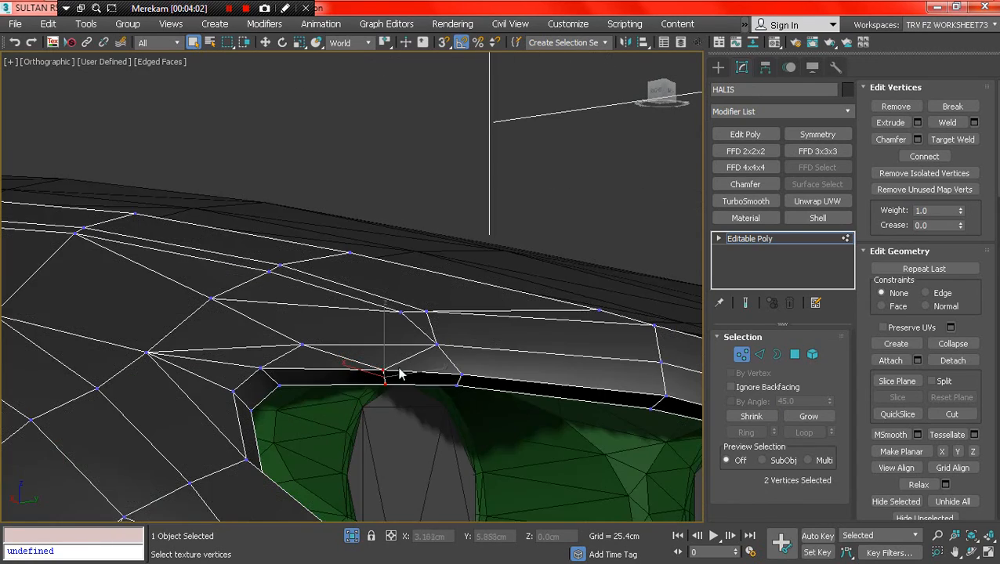
pyautogui.keyDown('alt'); pyautogui.moveTo(400, 372); pyautogui.dragTo(405, 419, button='middle'); pyautogui.keyUp('alt')
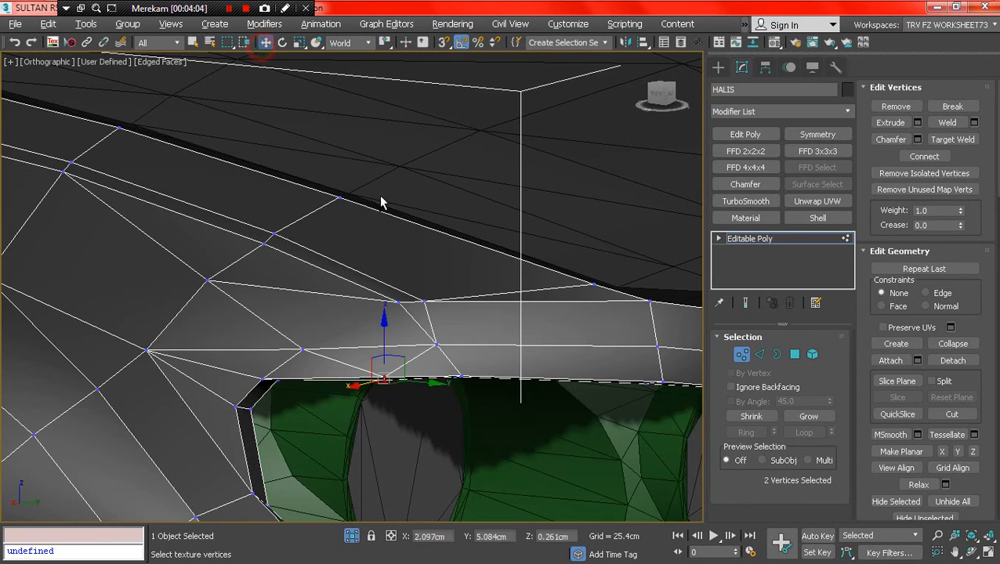
pyautogui.keyDown('alt'); pyautogui.moveTo(381, 203); pyautogui.dragTo(631, 412, button='middle'); pyautogui.keyUp('alt')
pyautogui.press('F3')
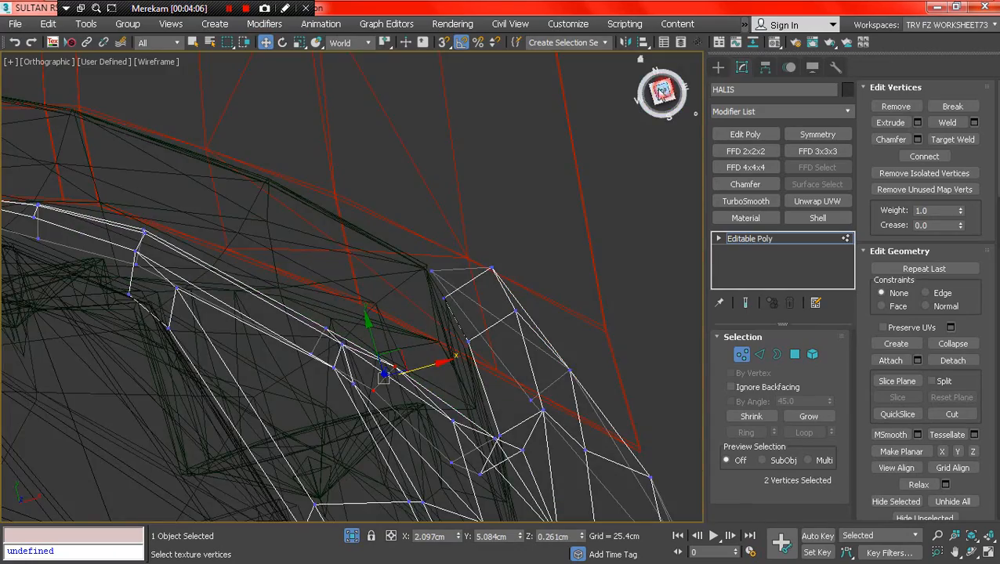
pyautogui.moveTo(661, 90)
pyautogui.keyDown('alt'); pyautogui.mouseDown(button='middle')
pyautogui.moveTo(384, 218)
pyautogui.moveTo(424, 368)
pyautogui.mouseUp(button='middle'); pyautogui.keyUp('alt')
pyautogui.press('F3')
pyautogui.press('F3')
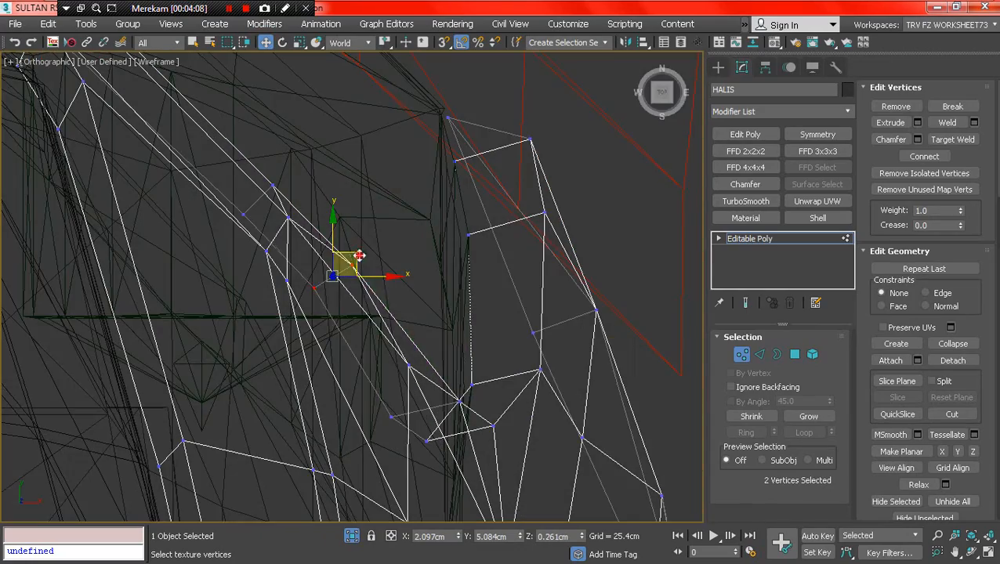
pyautogui.press('F3')
pyautogui.press('F3')
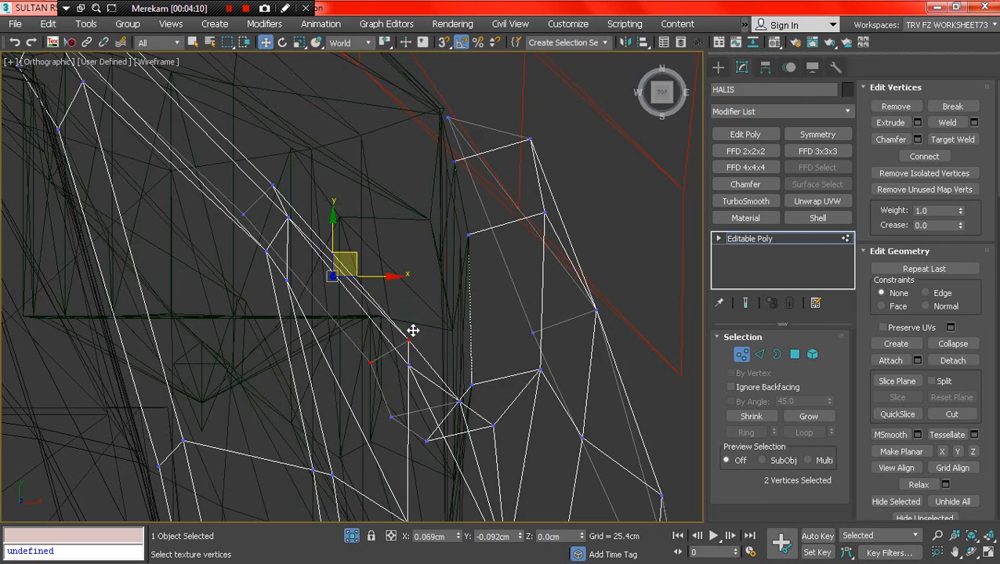
pyautogui.press('F3')
pyautogui.press('F3')
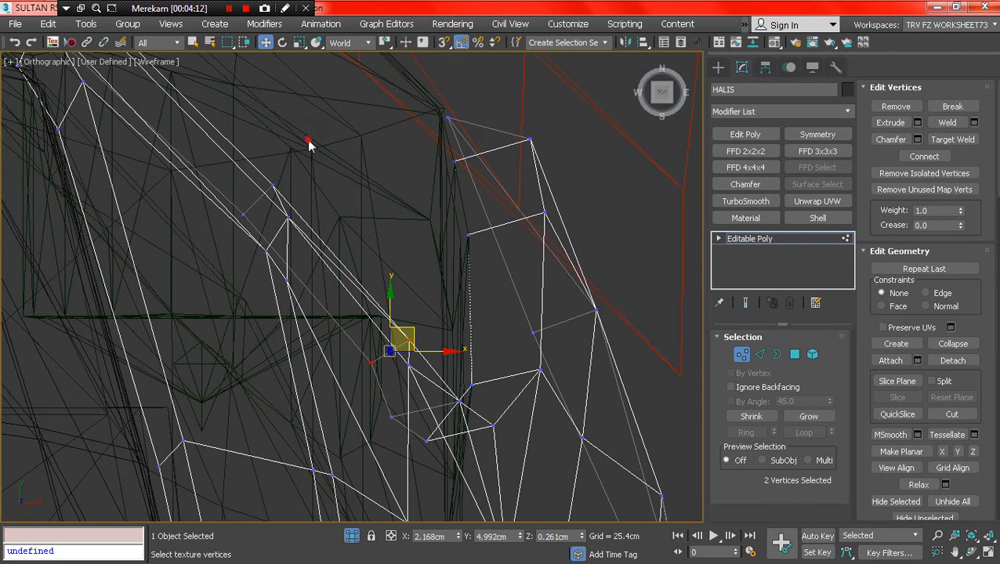
# Move the lip's outer-edge vertex behind the headlight's upper corner slightly outward to X 1.774 cm, Y 5.454 cm.
pyautogui.moveTo(253, 203); pyautogui.dragTo(306, 194)
pyautogui.press('F3')
pyautogui.scroll(-3, 312, 255)
pyautogui.moveTo(315, 263); pyautogui.dragTo(383, 392, button='middle')
pyautogui.scroll(3, 214, 189)
pyautogui.press('F3')
pyautogui.scroll(3, 268, 202)
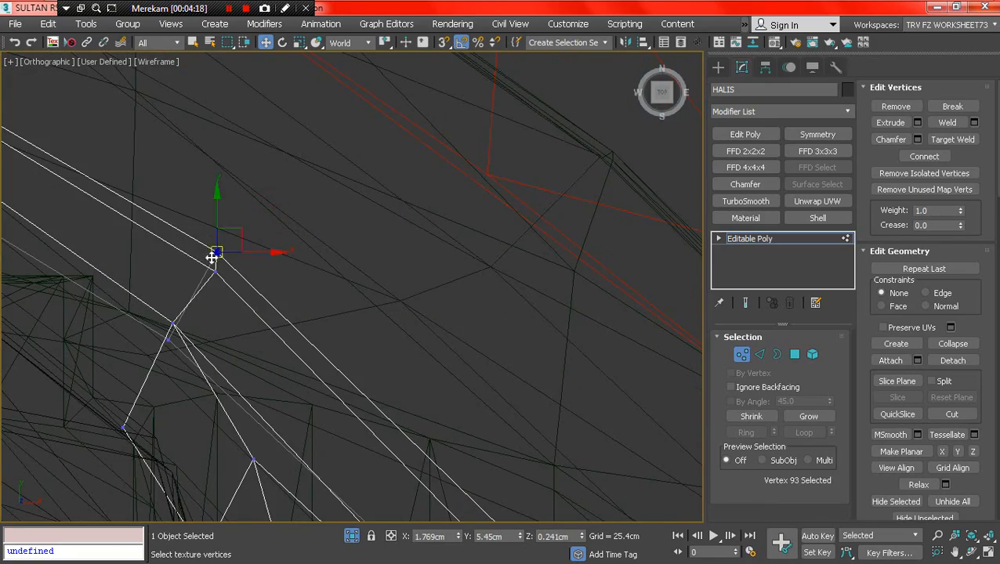
pyautogui.moveTo(241, 227); pyautogui.dragTo(249, 217)
# Move the next outer-edge vertex along the headlight strip outward to X 1.61 cm, Y 5.55 cm.
pyautogui.scroll(-4, 259, 235)
pyautogui.moveTo(277, 275); pyautogui.dragTo(376, 408, button='middle')
pyautogui.scroll(3, 241, 310)
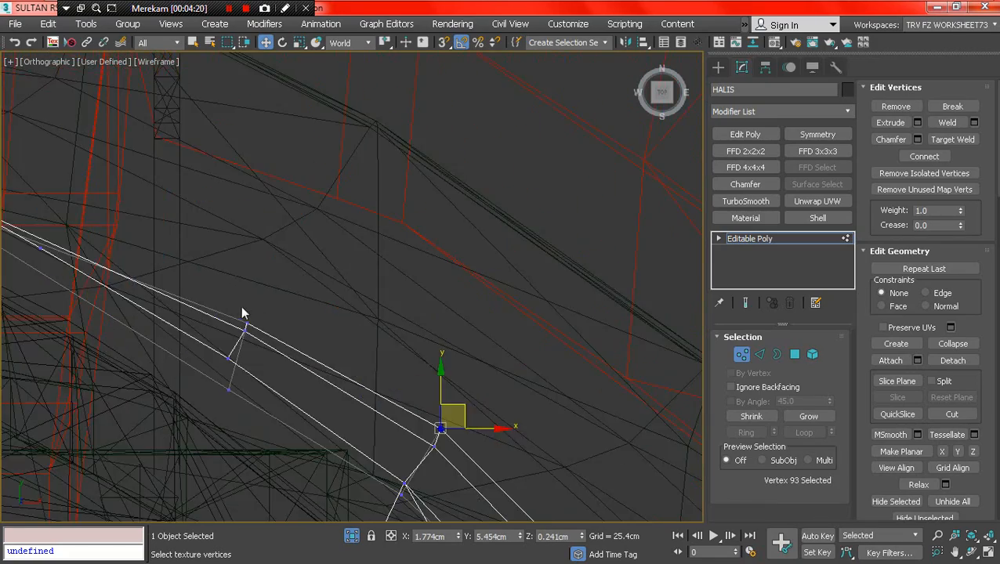
pyautogui.click(245, 323)
pyautogui.moveTo(263, 312); pyautogui.dragTo(268, 297)
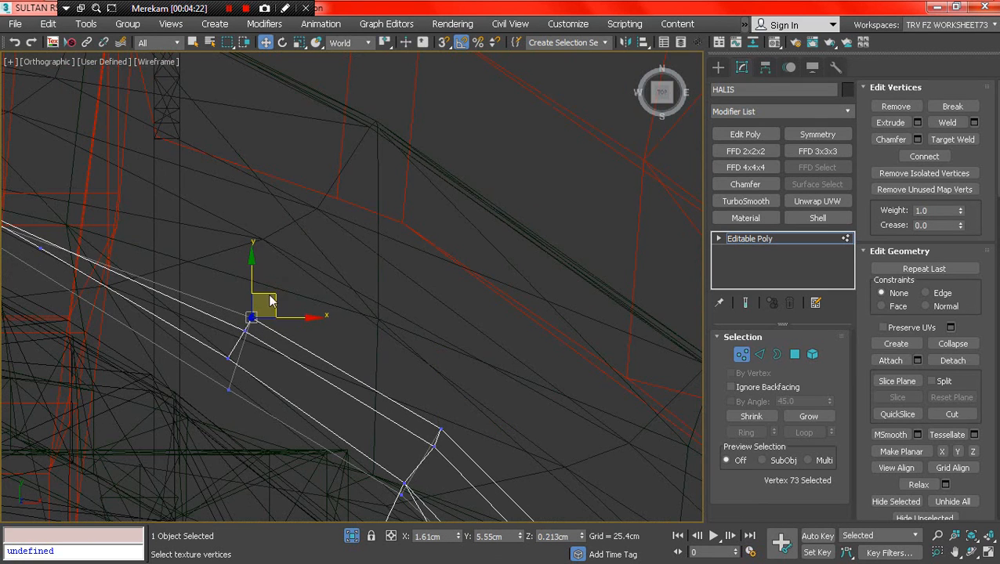
# Move the outer vertex at the strip's pointed front end outward, mainly along Y, to straighten the strip's edge.
pyautogui.press('F3')
pyautogui.scroll(3, 105, 235)
pyautogui.press('F3')
pyautogui.moveTo(40, 245); pyautogui.dragTo(93, 277)
pyautogui.press('F3')
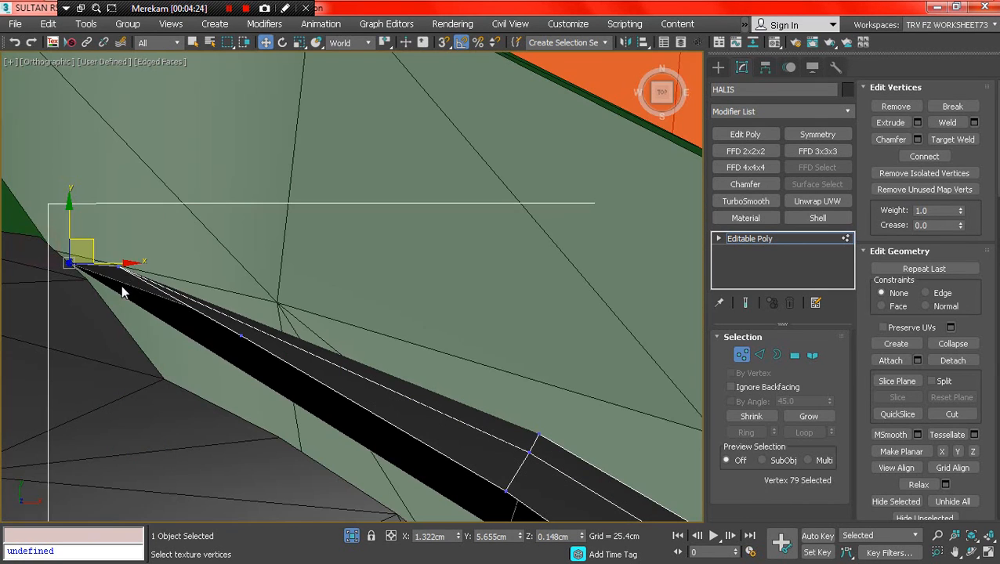
pyautogui.moveTo(91, 240); pyautogui.dragTo(75, 167)
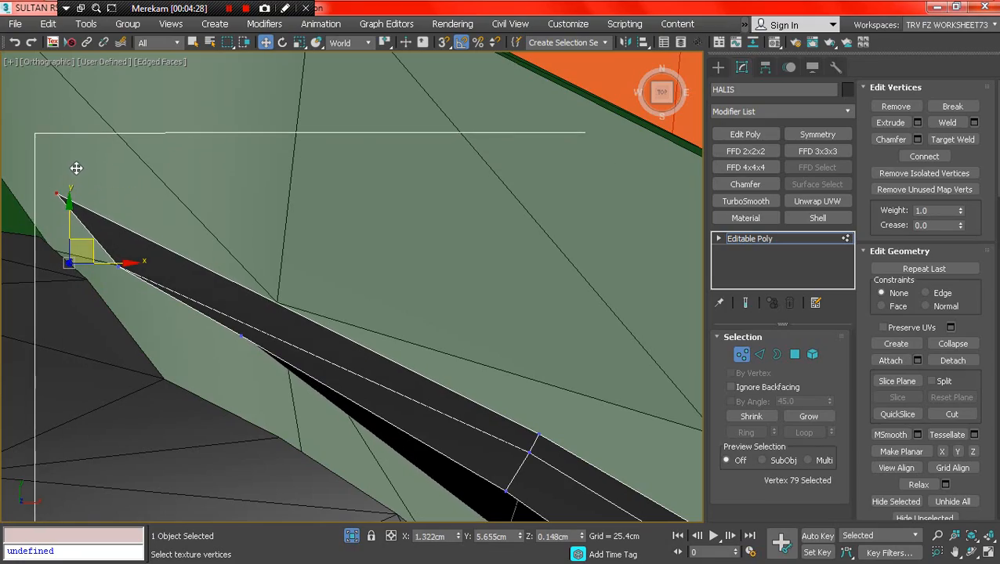
# Leave vertex editing and examine the reshaped headlight lip on the whole car from the front and side.
pyautogui.press('F3')
pyautogui.scroll(-3, 235, 297)
pyautogui.press('F3')
pyautogui.moveTo(290, 325); pyautogui.dragTo(183, 250, button='middle')
pyautogui.scroll(-3, 183, 250)
pyautogui.moveTo(286, 290); pyautogui.dragTo(303, 275, button='middle')
pyautogui.press('q')
pyautogui.click(735, 359)
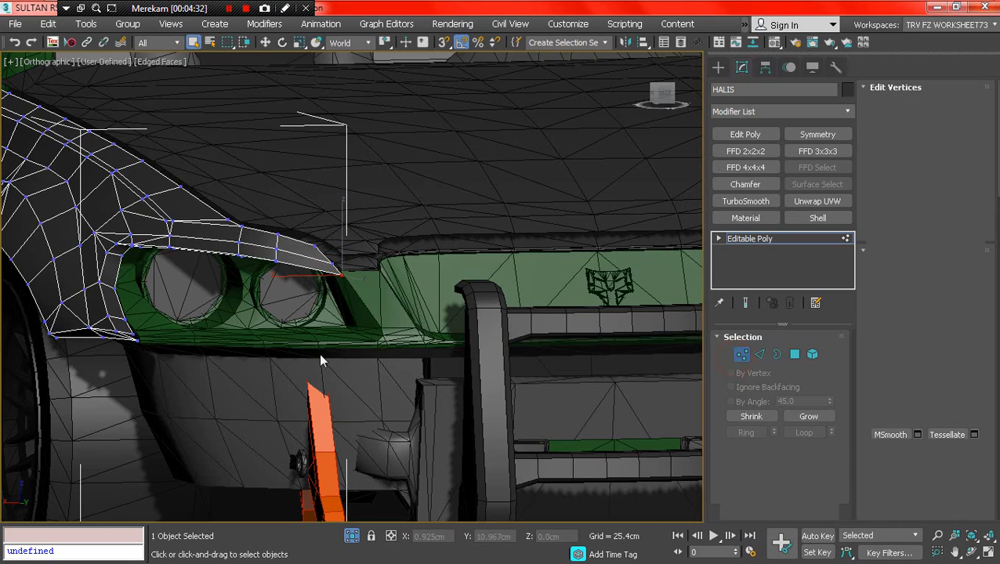
pyautogui.scroll(-5, 256, 284)
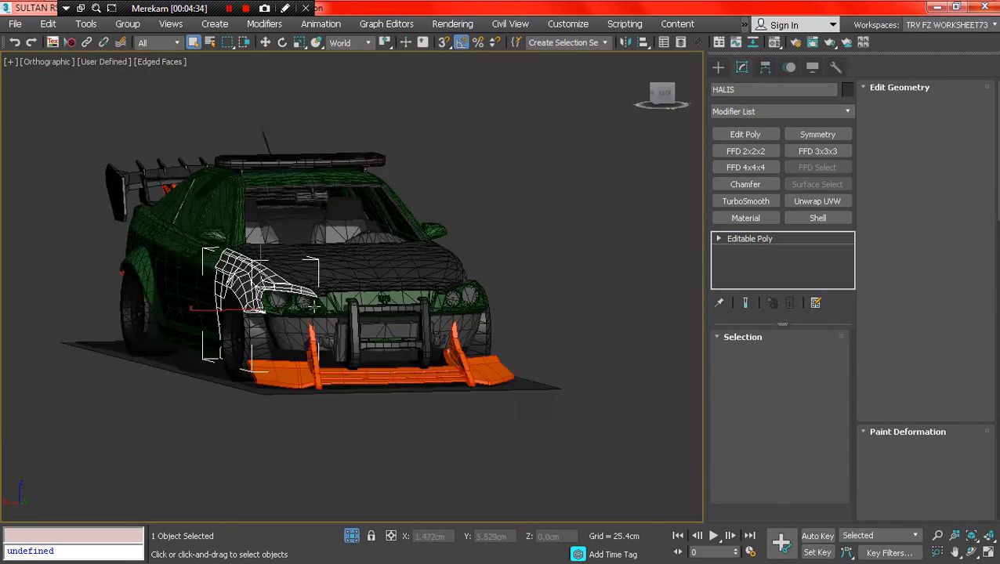
pyautogui.keyDown('alt'); pyautogui.moveTo(257, 284); pyautogui.dragTo(475, 323, button='middle'); pyautogui.keyUp('alt')
pyautogui.scroll(5, 377, 332)
pyautogui.scroll(3, 475, 322)
# Show the fender's lip polygons from directly below and hide all the other car parts.
pyautogui.click(795, 354)
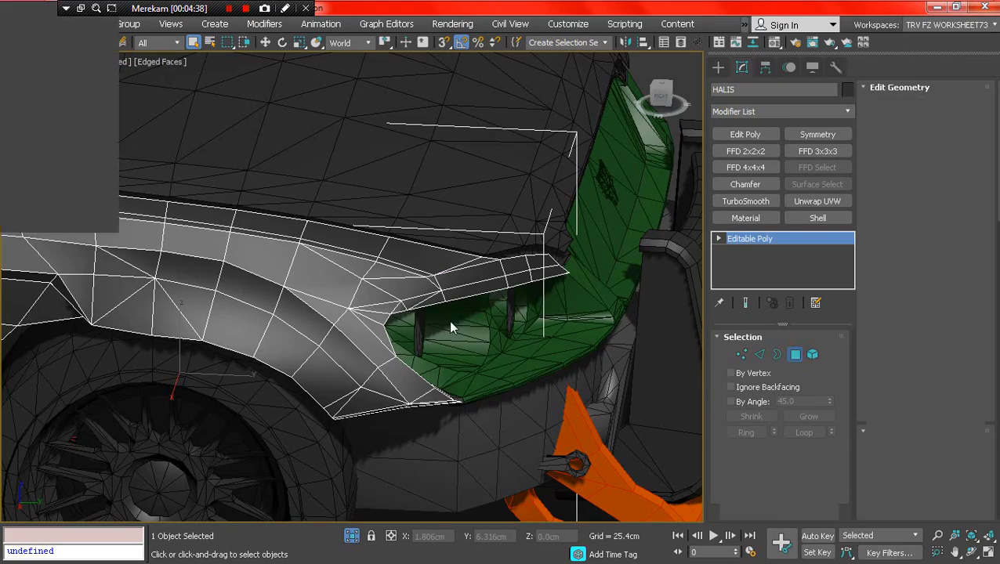
pyautogui.keyDown('alt'); pyautogui.moveTo(435, 292); pyautogui.dragTo(707, 213, button='middle'); pyautogui.keyUp('alt')
pyautogui.scroll(5, 406, 277)
pyautogui.press('F3')
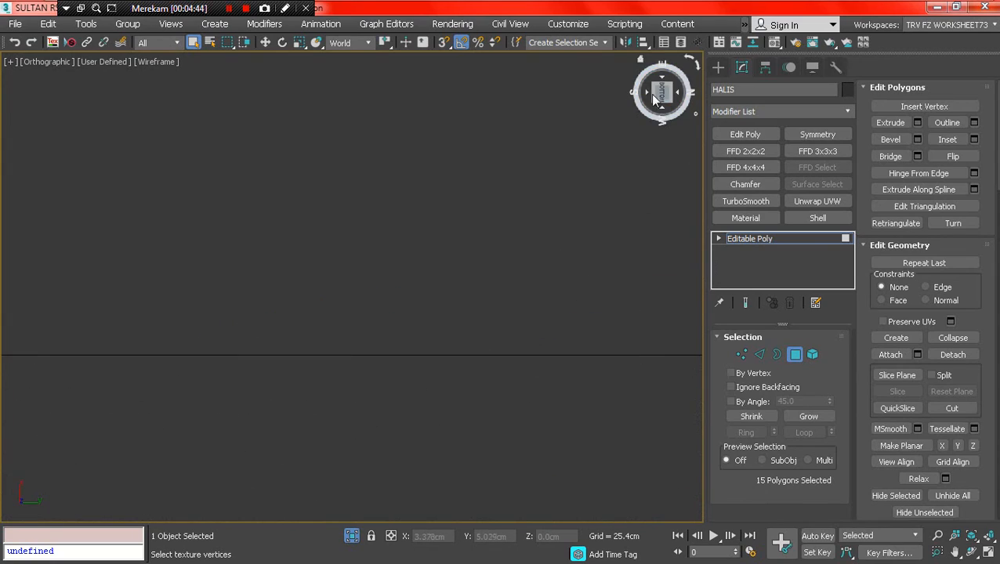
pyautogui.click(662, 97)
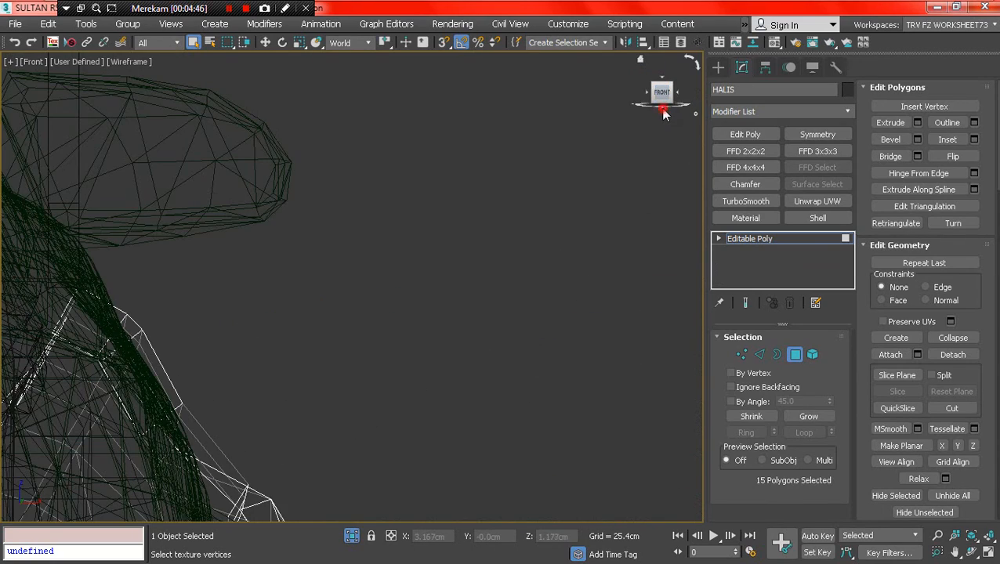
pyautogui.click(663, 104)
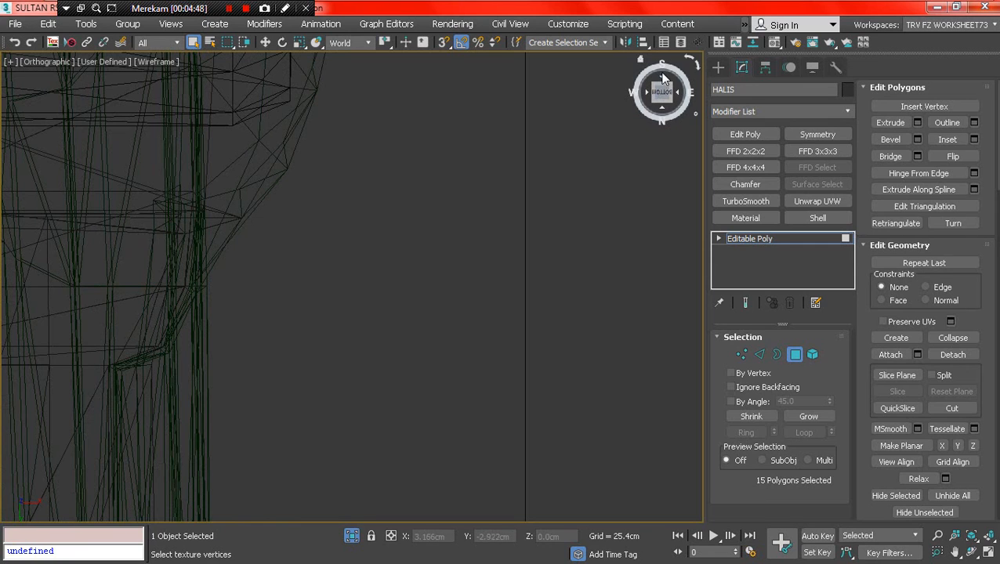
pyautogui.click(687, 60)
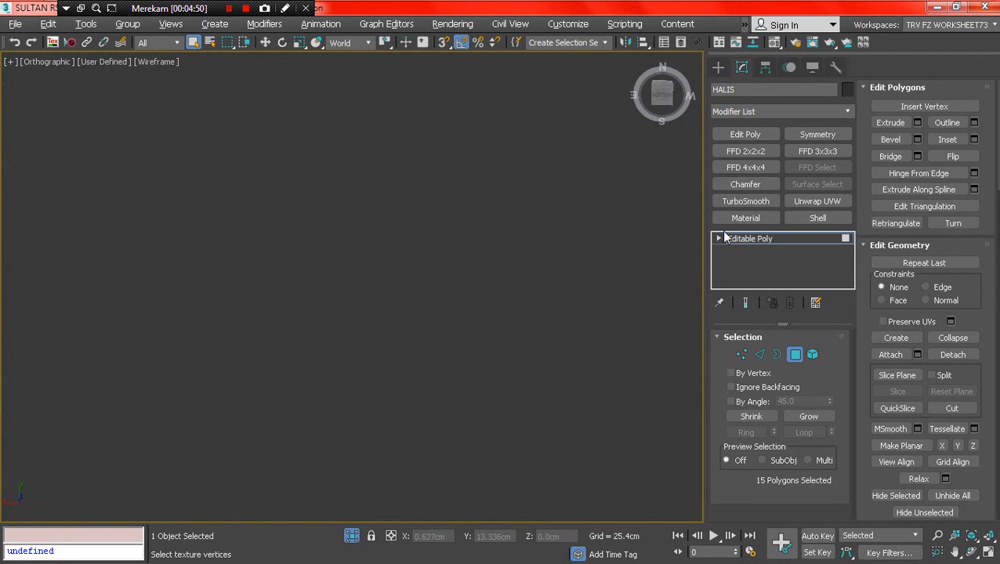
pyautogui.press('z')
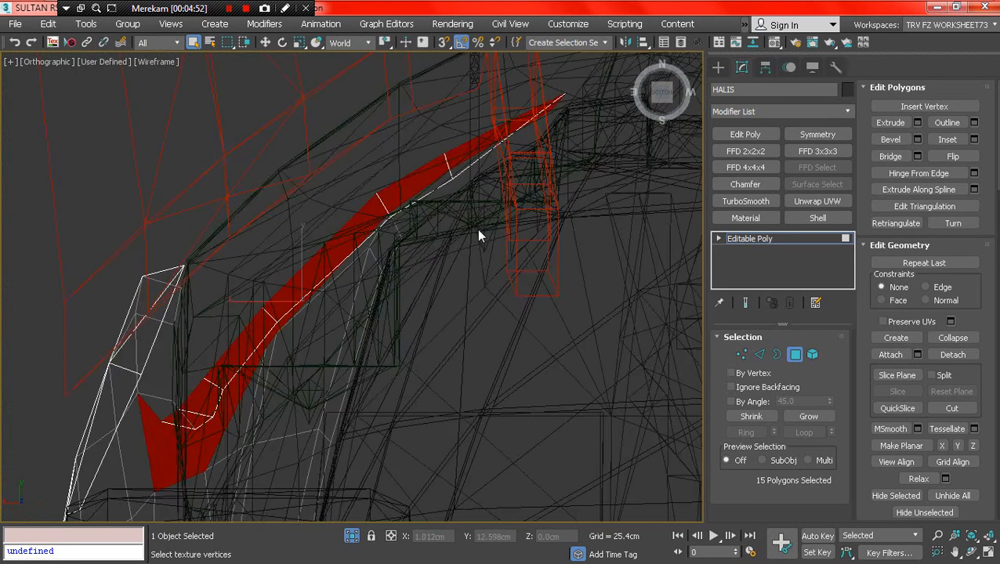
pyautogui.scroll(-5, 476, 229)
pyautogui.press('F3')
pyautogui.scroll(4, 423, 201)
pyautogui.rightClick(448, 265)
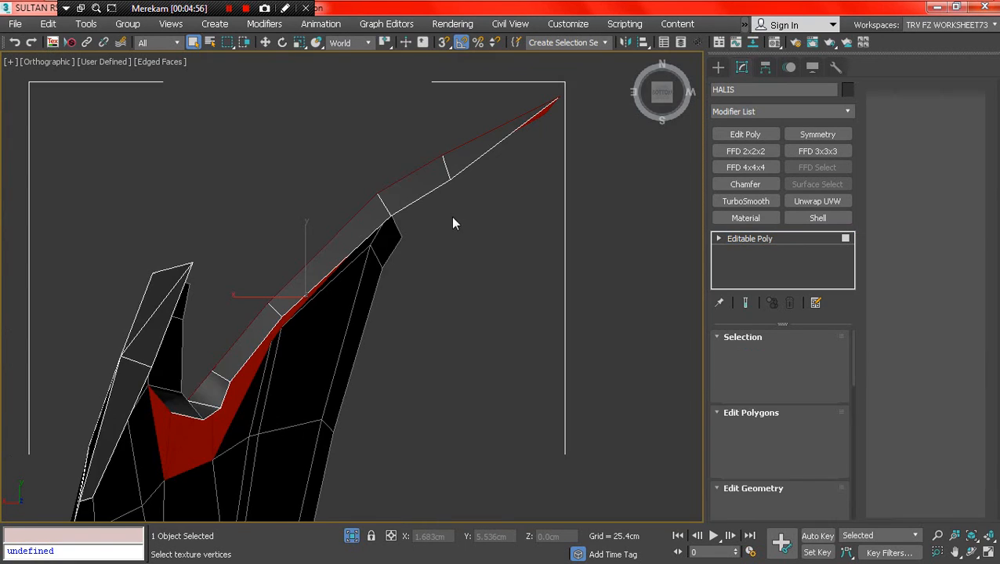
pyautogui.press('F3')
pyautogui.press('F3')
# Move the lip's inner-edge vertex near the strip's front end about -0.003 cm along X and 0.018 cm along Y.
pyautogui.click(739, 353)
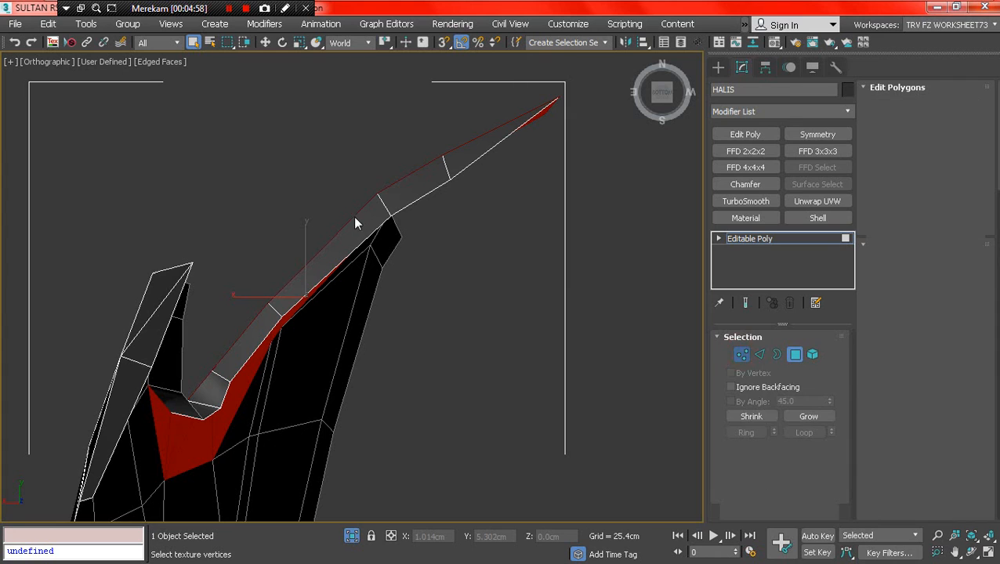
pyautogui.scroll(6, 267, 302)
pyautogui.click(261, 312)
pyautogui.moveTo(278, 325); pyautogui.dragTo(279, 326)
pyautogui.press('F3')
pyautogui.scroll(-3, 280, 318)
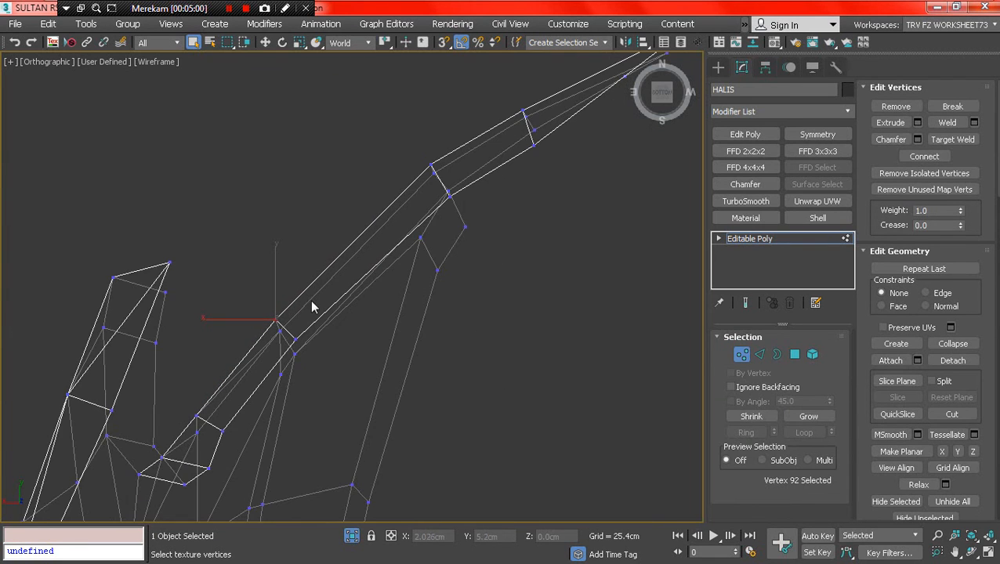
pyautogui.scroll(4, 427, 188)
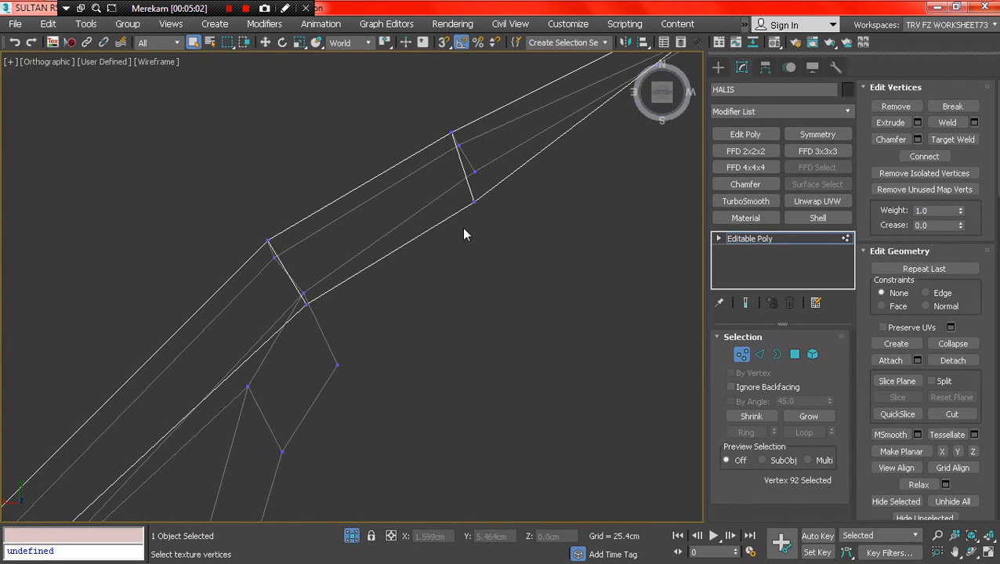
pyautogui.moveTo(462, 223); pyautogui.dragTo(502, 194)
pyautogui.moveTo(470, 162); pyautogui.dragTo(333, 226, button='middle')
pyautogui.click(266, 42)
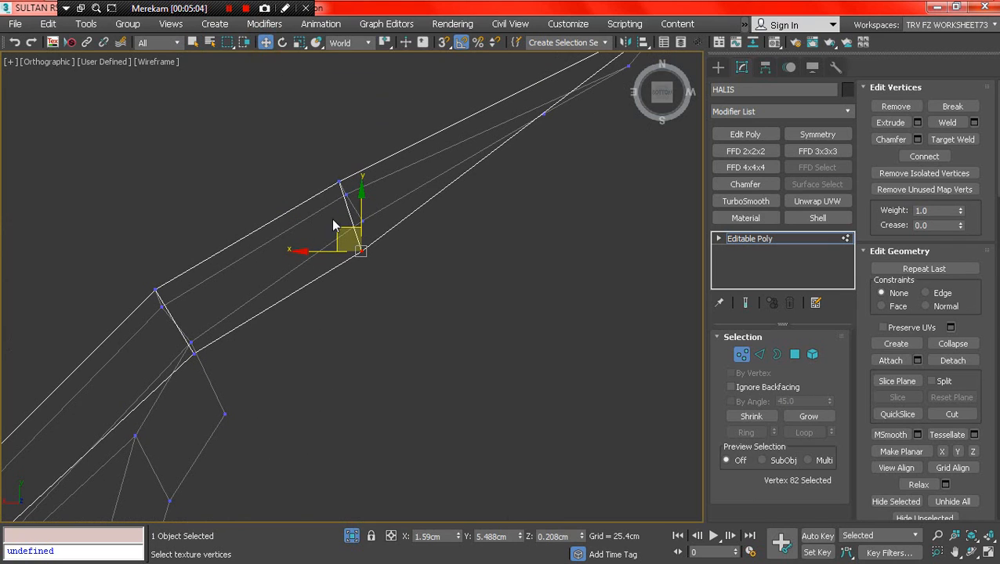
pyautogui.moveTo(345, 232); pyautogui.dragTo(349, 209)
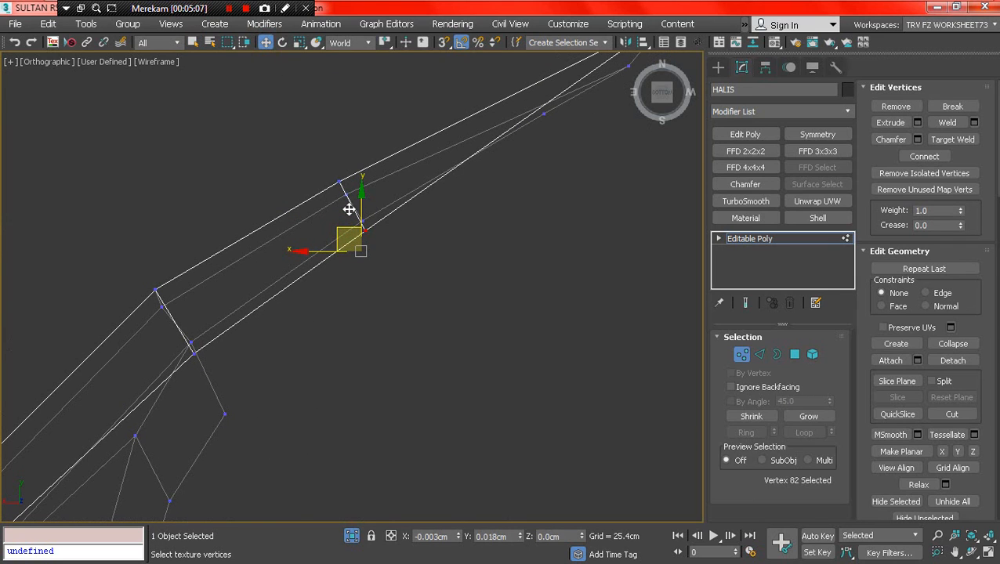
# Move the lip's outer vertex near the headlight's wheel-side corner about 0.008 cm along X and 0.009 cm along Y.
pyautogui.scroll(-4, 312, 224)
pyautogui.scroll(5, 208, 306)
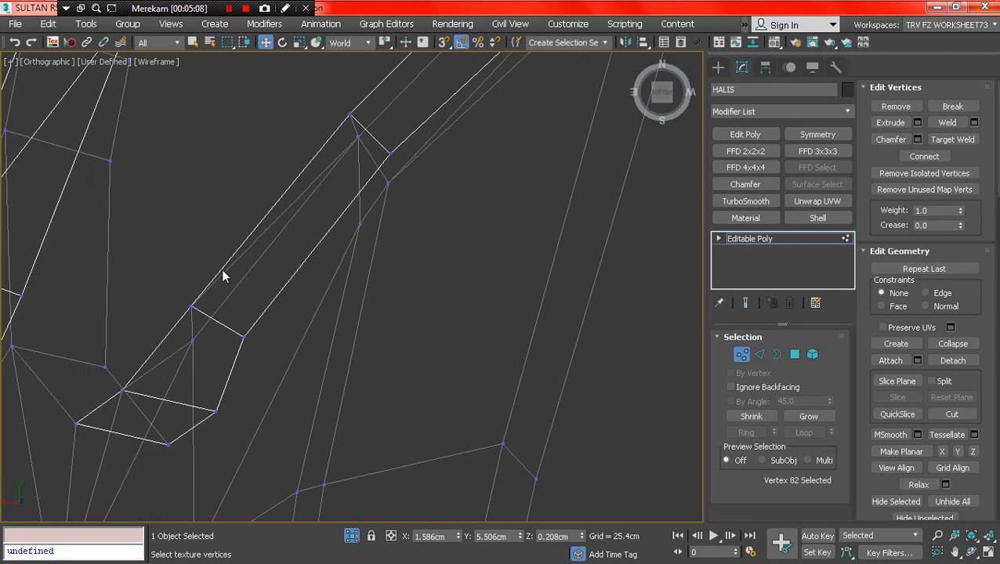
pyautogui.moveTo(177, 284); pyautogui.dragTo(167, 274)
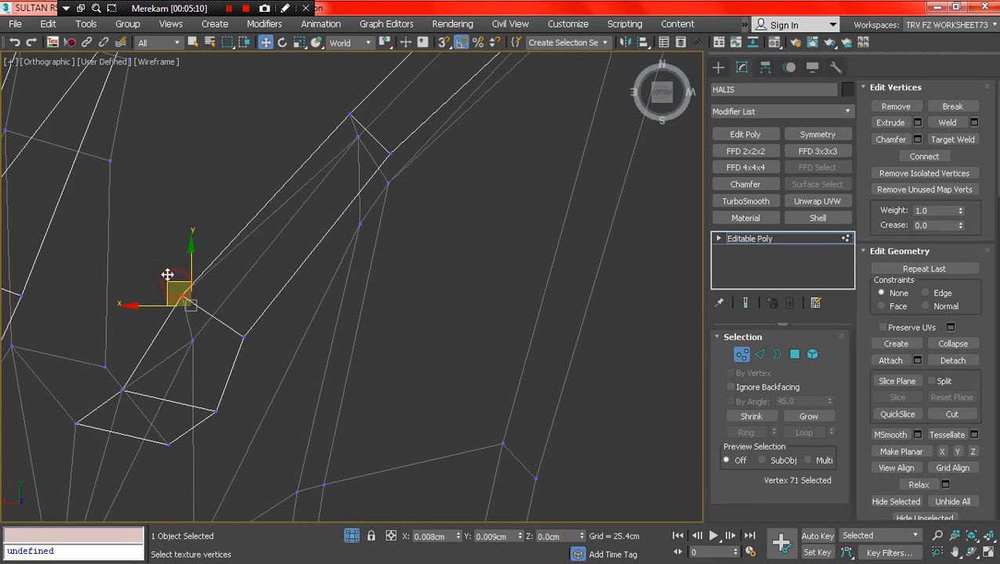
# Nudge the outer-edge vertex near the strip's front end to X 1.611 cm, Y 5.555 cm.
pyautogui.scroll(-4, 267, 224)
pyautogui.scroll(3, 240, 179)
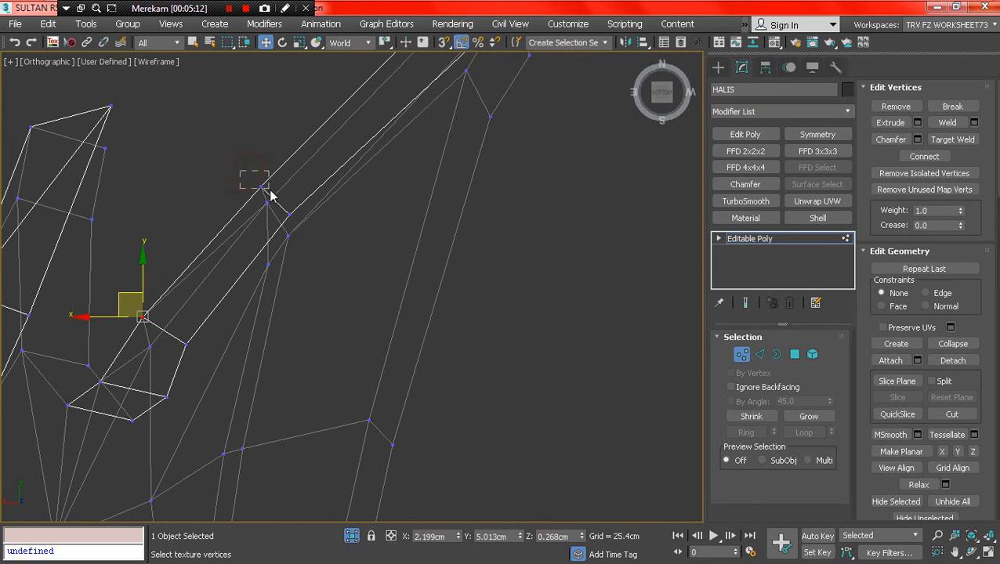
pyautogui.click(267, 190)
pyautogui.scroll(-3, 241, 162)
pyautogui.moveTo(313, 172); pyautogui.dragTo(315, 255, button='middle')
pyautogui.scroll(2, 332, 179)
pyautogui.scroll(3, 406, 134)
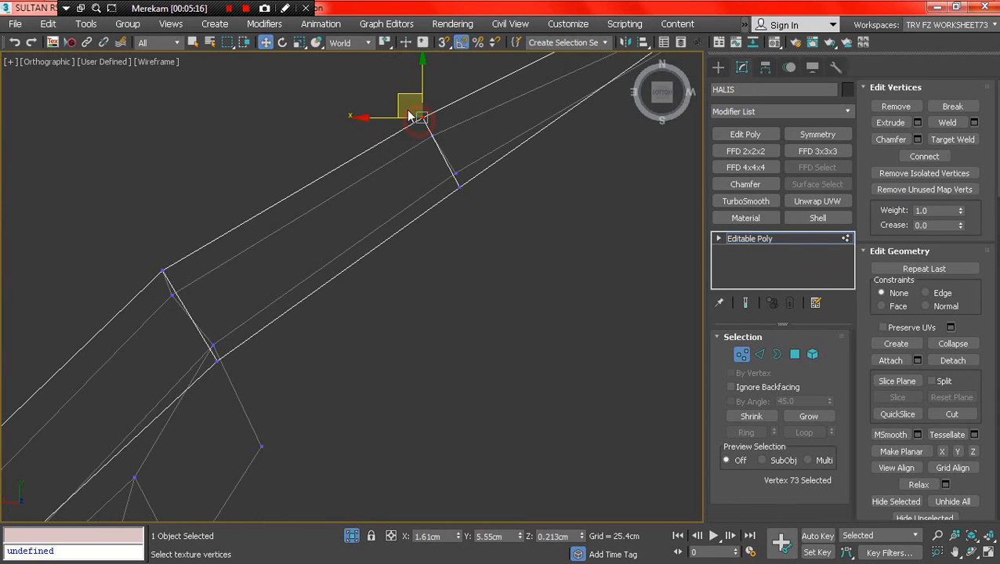
pyautogui.moveTo(405, 87); pyautogui.dragTo(403, 85)
# Move the vertex beside the strip's pointed tip slightly down and forward in the side view.
pyautogui.scroll(-3, 396, 137)
pyautogui.keyDown('alt'); pyautogui.moveTo(408, 197); pyautogui.dragTo(458, 320, button='middle'); pyautogui.keyUp('alt')
pyautogui.press('F3')
pyautogui.scroll(-3, 372, 250)
pyautogui.keyDown('alt'); pyautogui.moveTo(372, 256); pyautogui.dragTo(556, 183, button='middle'); pyautogui.keyUp('alt')
pyautogui.click(668, 99)
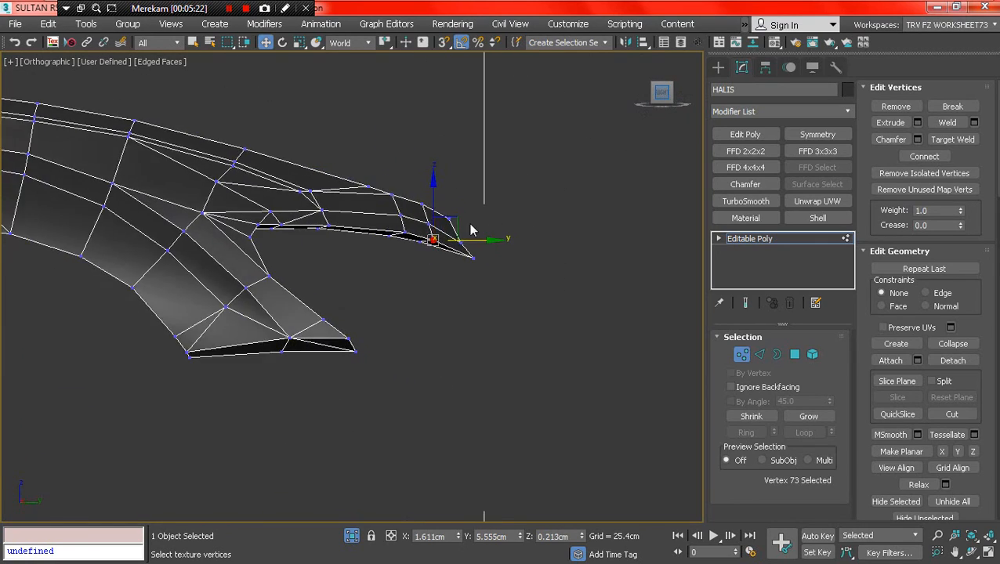
pyautogui.scroll(5, 467, 235)
pyautogui.press('F3')
pyautogui.moveTo(471, 247); pyautogui.dragTo(491, 280)
pyautogui.press('F3')
pyautogui.keyDown('alt'); pyautogui.moveTo(494, 292); pyautogui.dragTo(612, 341, button='middle'); pyautogui.keyUp('alt')
pyautogui.keyDown('alt'); pyautogui.moveTo(413, 347); pyautogui.dragTo(368, 297, button='middle'); pyautogui.keyUp('alt')
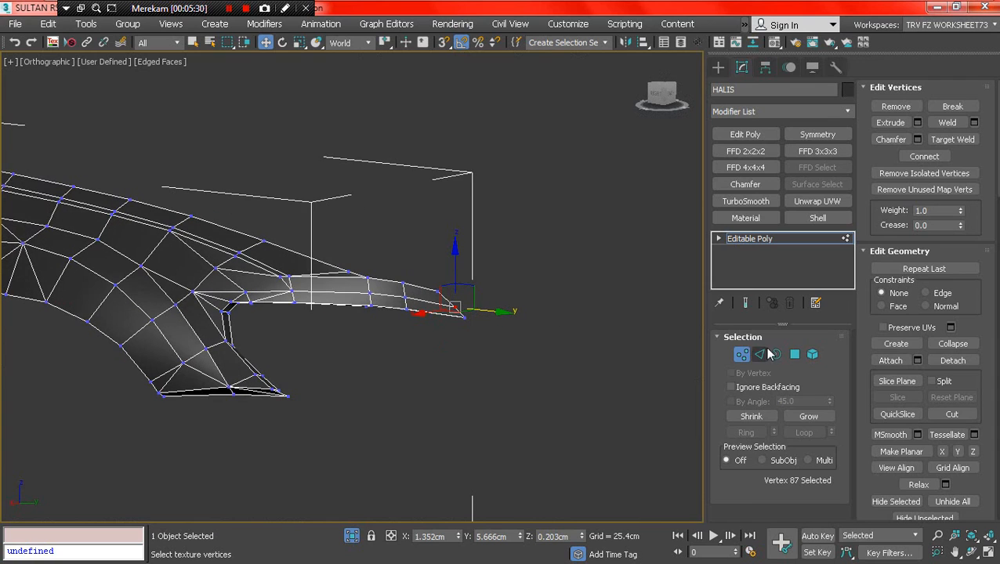
# Extend the headlight strip's polygon selection rearward along the fender's upper band.
pyautogui.click(794, 355)
pyautogui.keyDown('alt'); pyautogui.moveTo(417, 343); pyautogui.dragTo(397, 327, button='middle'); pyautogui.keyUp('alt')
pyautogui.press('q')
pyautogui.keyDown('ctrl'); pyautogui.click(371, 274); pyautogui.keyUp('ctrl')
pyautogui.keyDown('ctrl'); pyautogui.click(313, 261); pyautogui.keyUp('ctrl')
pyautogui.keyDown('ctrl'); pyautogui.click(273, 246); pyautogui.keyUp('ctrl')
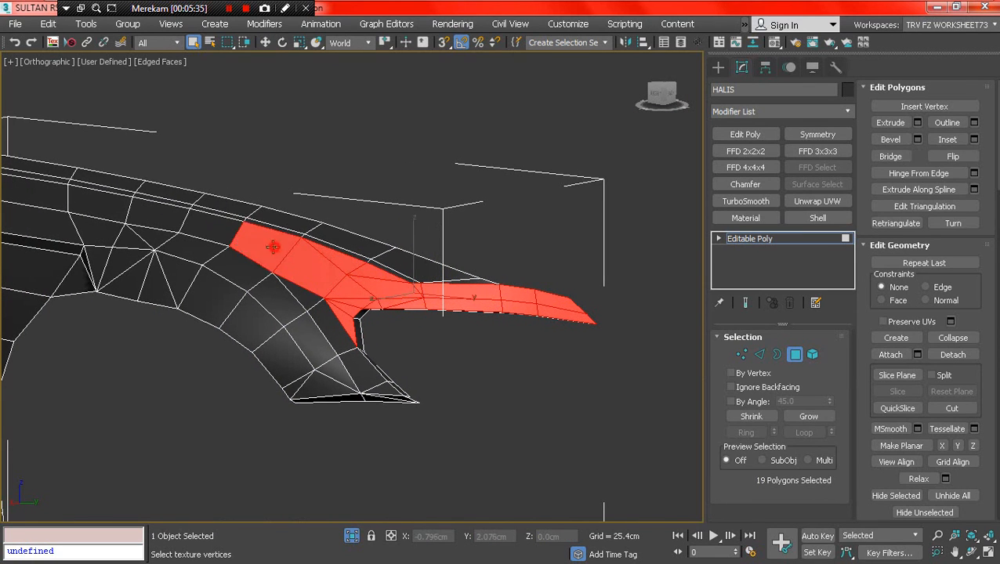
pyautogui.keyDown('ctrl'); pyautogui.click(215, 229); pyautogui.keyUp('ctrl')
pyautogui.keyDown('ctrl'); pyautogui.click(162, 217); pyautogui.keyUp('ctrl')
pyautogui.keyDown('ctrl'); pyautogui.click(110, 210); pyautogui.keyUp('ctrl')
pyautogui.keyDown('ctrl'); pyautogui.click(58, 194); pyautogui.keyUp('ctrl')
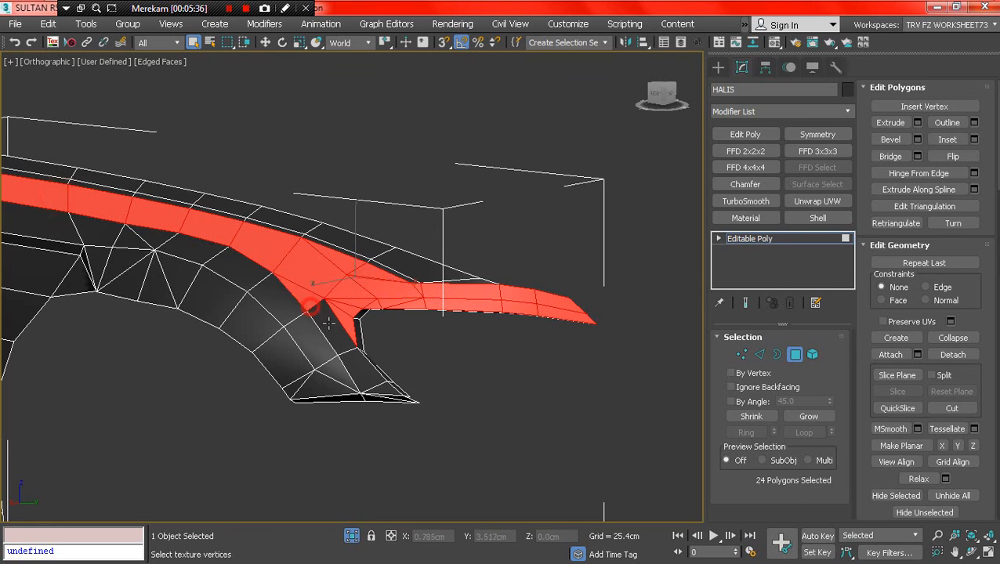
# Complete the selection with the lower headlight-side and rear band polygons, excluding the one below the band, and reassign their smoothing group.
pyautogui.keyDown('ctrl'); pyautogui.click(382, 390); pyautogui.keyUp('ctrl')
pyautogui.scroll(4, 400, 378)
pyautogui.keyDown('alt'); pyautogui.moveTo(413, 364); pyautogui.dragTo(340, 353, button='middle'); pyautogui.keyUp('alt')
pyautogui.scroll(-10, 353, 349)
pyautogui.scroll(3, 168, 286)
pyautogui.keyDown('ctrl'); pyautogui.click(179, 311); pyautogui.keyUp('ctrl')
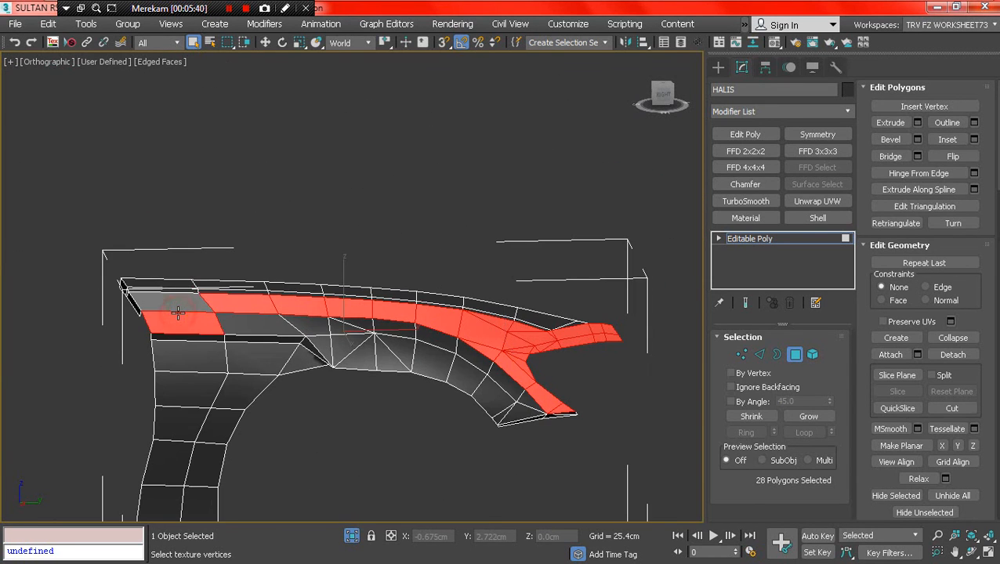
pyautogui.keyDown('alt'); pyautogui.click(184, 320); pyautogui.keyUp('alt')
pyautogui.scroll(-5, 877, 479)
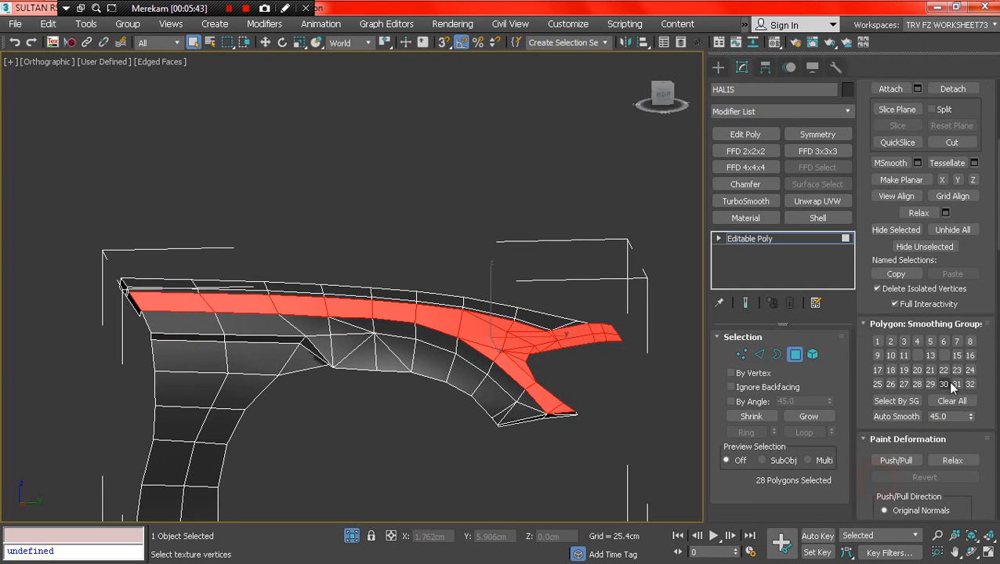
pyautogui.click(795, 355)
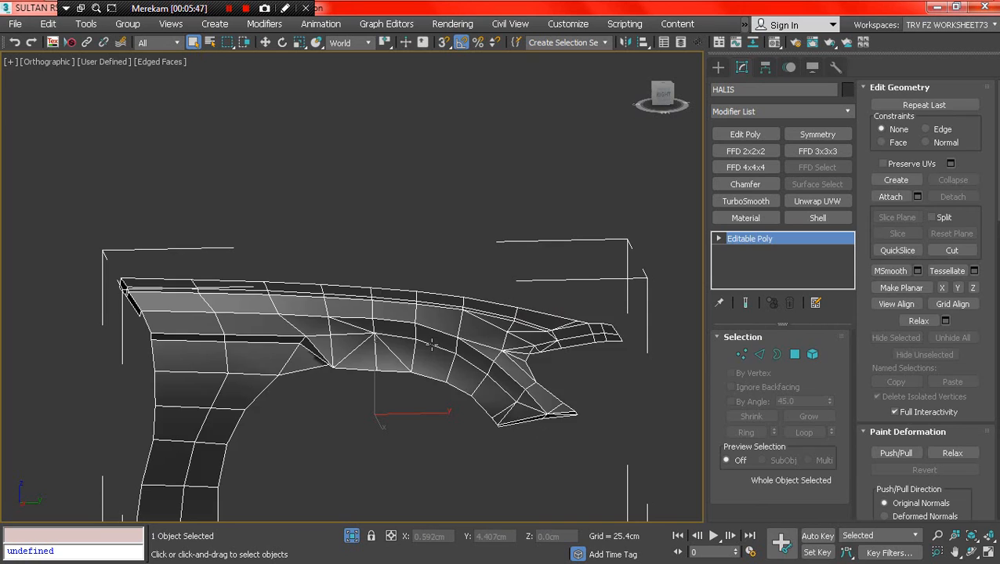
# Examine the fender's smoothing in plain shading, without edges, around the headlight strip and wheel arch.
pyautogui.press('F4')
pyautogui.moveTo(432, 345)
pyautogui.keyDown('alt'); pyautogui.mouseDown(button='middle')
pyautogui.moveTo(256, 354)
pyautogui.moveTo(326, 339)
pyautogui.moveTo(379, 356)
pyautogui.moveTo(390, 418)
pyautogui.moveTo(312, 367)
pyautogui.mouseUp(button='middle'); pyautogui.keyUp('alt')
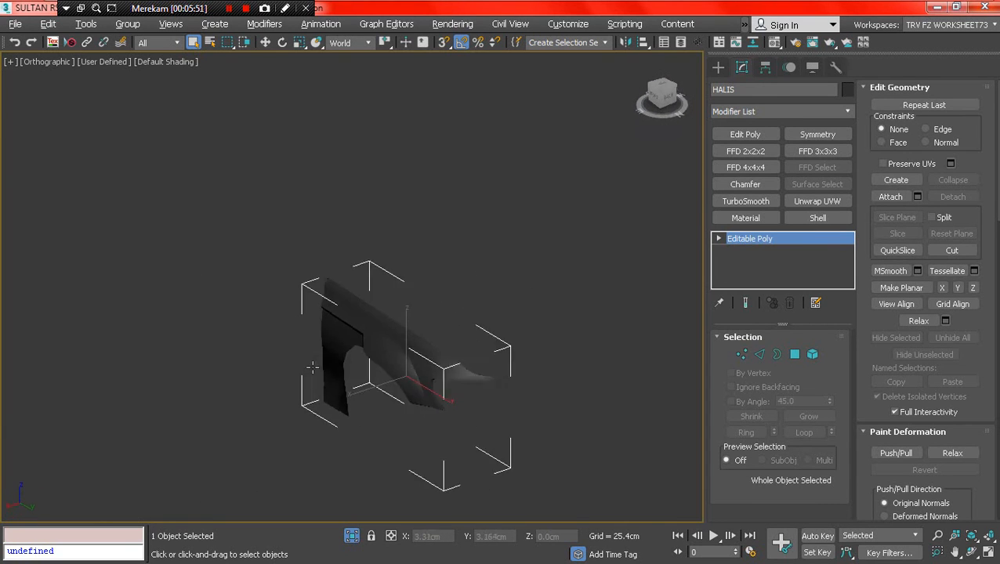
pyautogui.press('F4')
pyautogui.scroll(4, 442, 354)
pyautogui.press('F4')
pyautogui.keyDown('alt'); pyautogui.moveTo(480, 358); pyautogui.dragTo(521, 381, button='middle'); pyautogui.keyUp('alt')
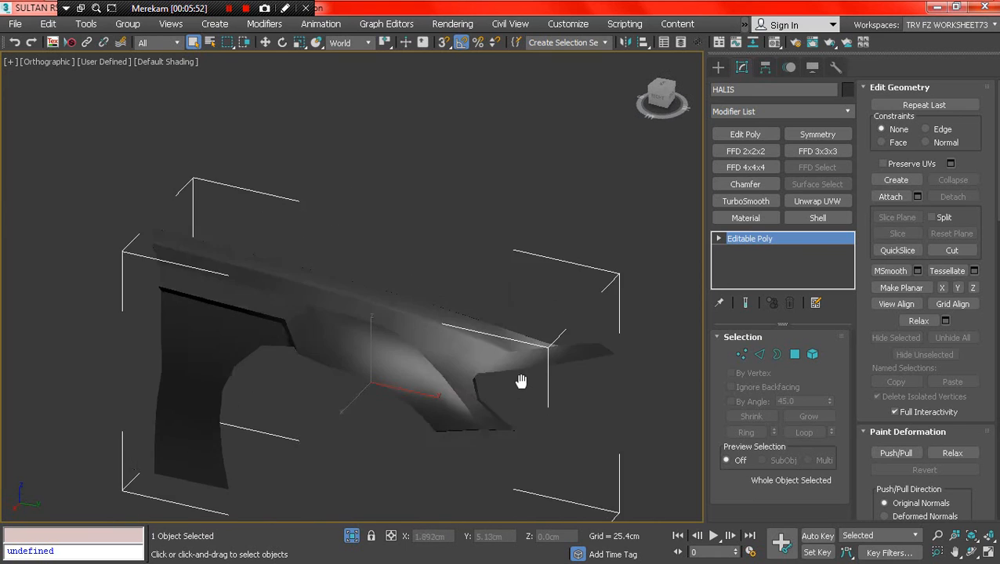
pyautogui.scroll(3, 521, 381)
pyautogui.press('F4')
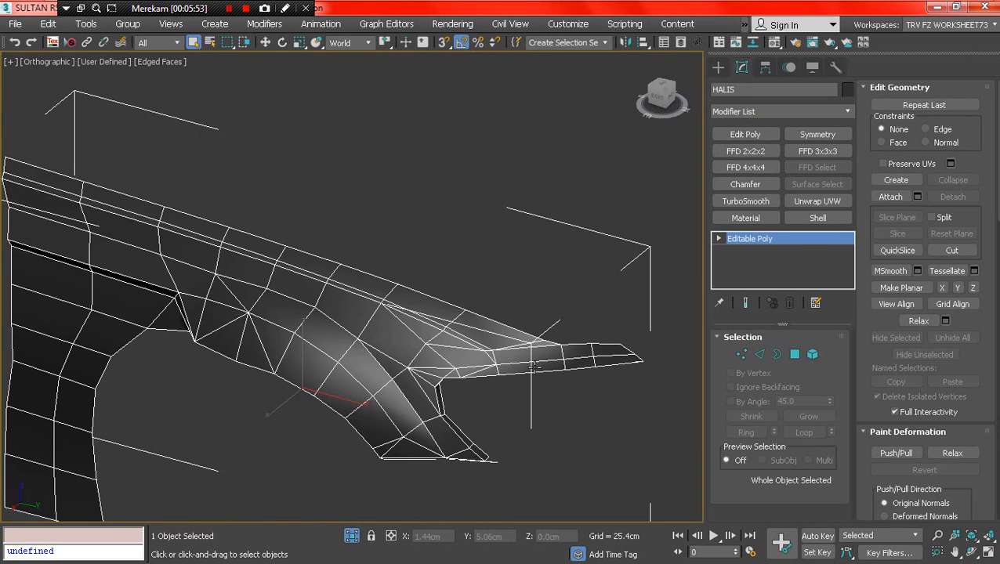
# Extend the polygon selection from the headlight strip rearward along the fender's top edge band.
pyautogui.click(794, 354)
pyautogui.click(577, 355)
pyautogui.keyDown('ctrl'); pyautogui.click(534, 342); pyautogui.keyUp('ctrl')
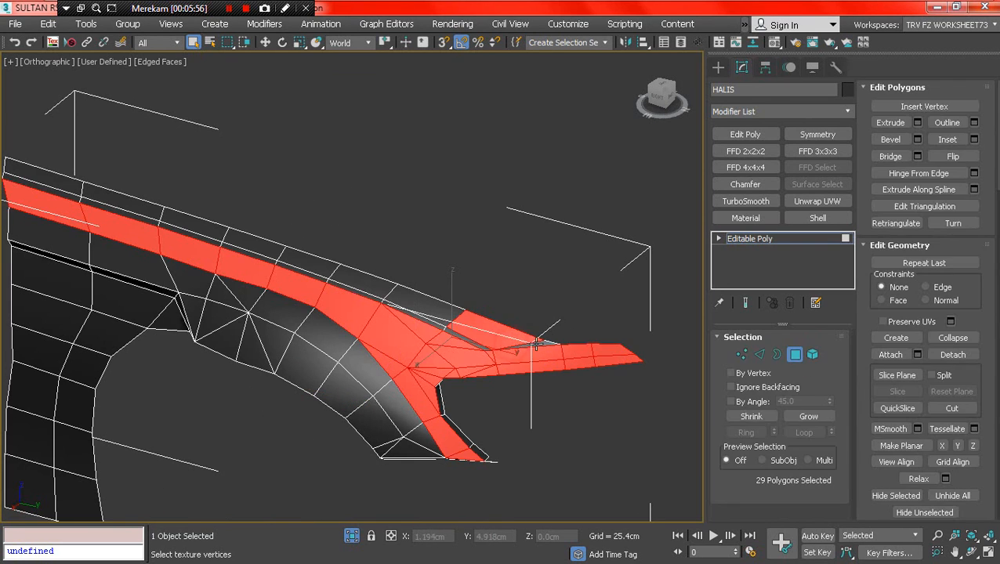
pyautogui.moveTo(426, 280); pyautogui.dragTo(601, 283, button='middle')
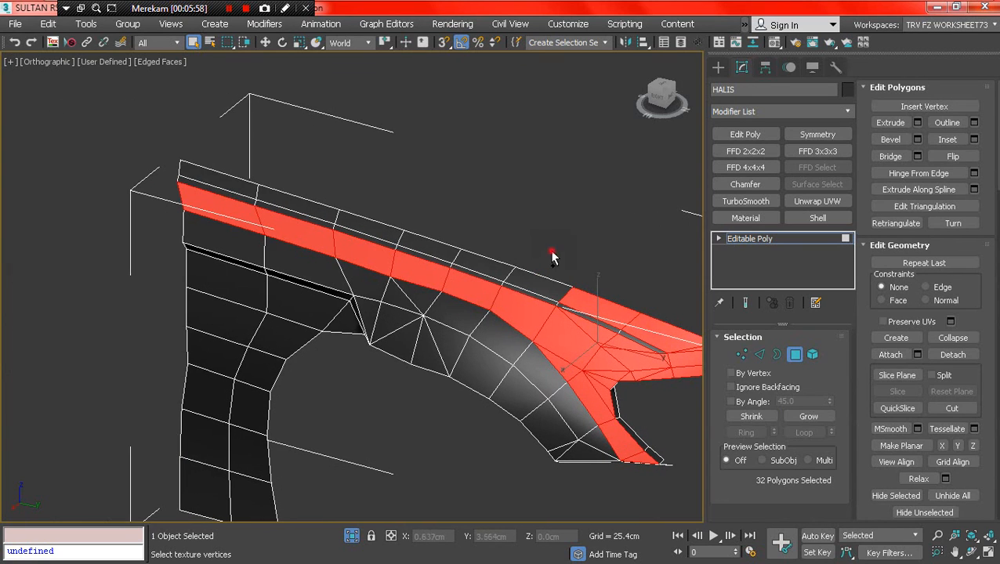
pyautogui.keyDown('ctrl'); pyautogui.moveTo(361, 252); pyautogui.dragTo(357, 254); pyautogui.keyUp('ctrl')
pyautogui.keyDown('ctrl'); pyautogui.moveTo(384, 191); pyautogui.dragTo(280, 228); pyautogui.keyUp('ctrl')
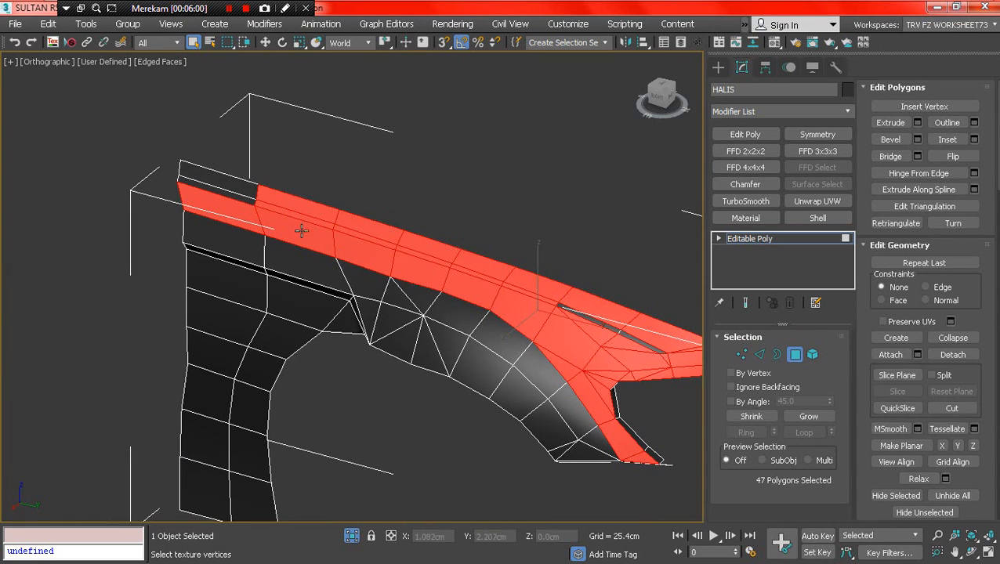
# Limit the selection to the full-length top and upper bands without the narrow strip between them, and recalculate their smoothing groups with Auto Smooth.
pyautogui.keyDown('alt'); pyautogui.click(303, 230); pyautogui.keyUp('alt')
pyautogui.keyDown('alt'); pyautogui.click(307, 212); pyautogui.keyUp('alt')
pyautogui.keyDown('ctrl'); pyautogui.click(315, 225); pyautogui.keyUp('ctrl')
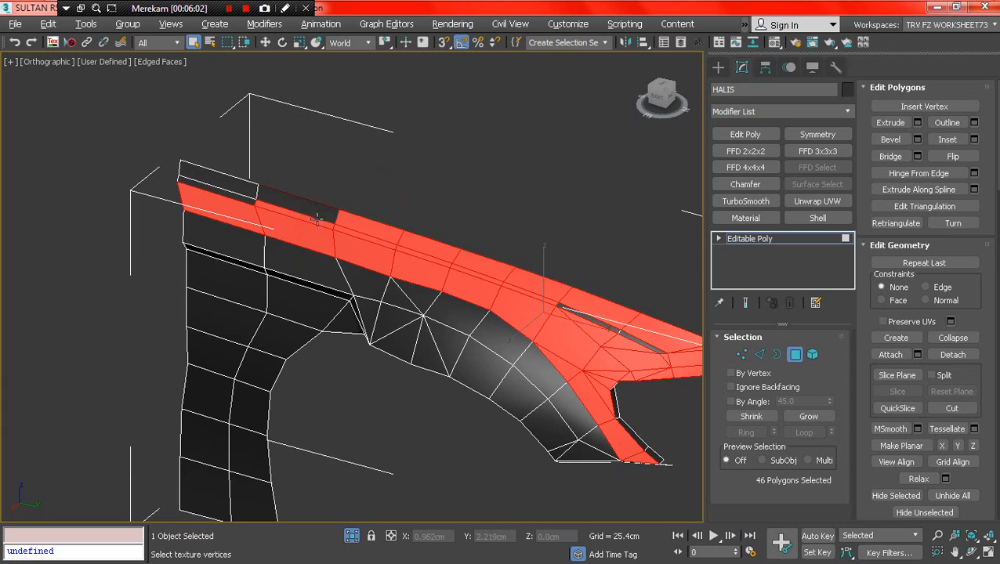
pyautogui.keyDown('alt'); pyautogui.click(333, 221); pyautogui.keyUp('alt')
pyautogui.press('F3')
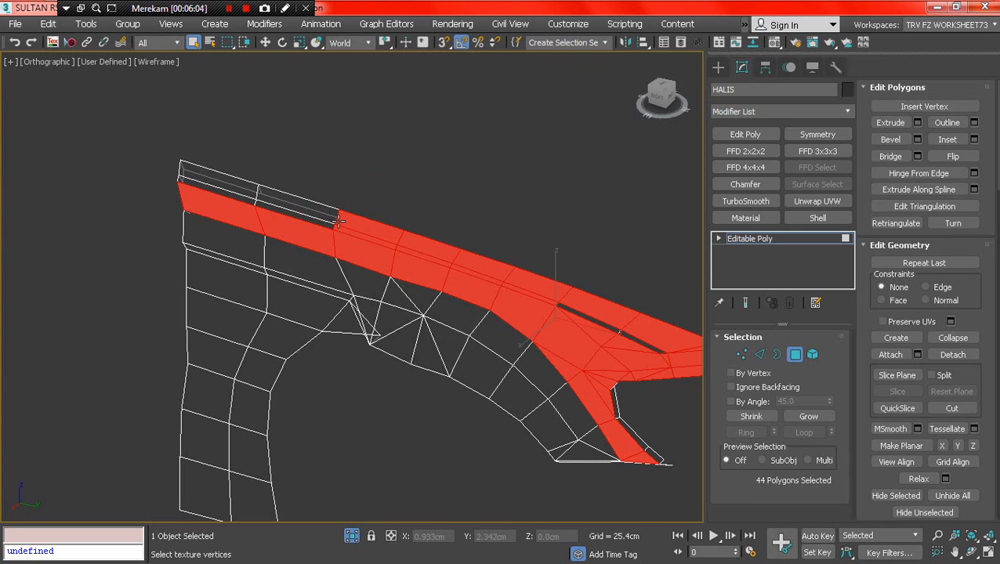
pyautogui.click(243, 193)
pyautogui.keyDown('shift'); pyautogui.click(242, 210); pyautogui.keyUp('shift')
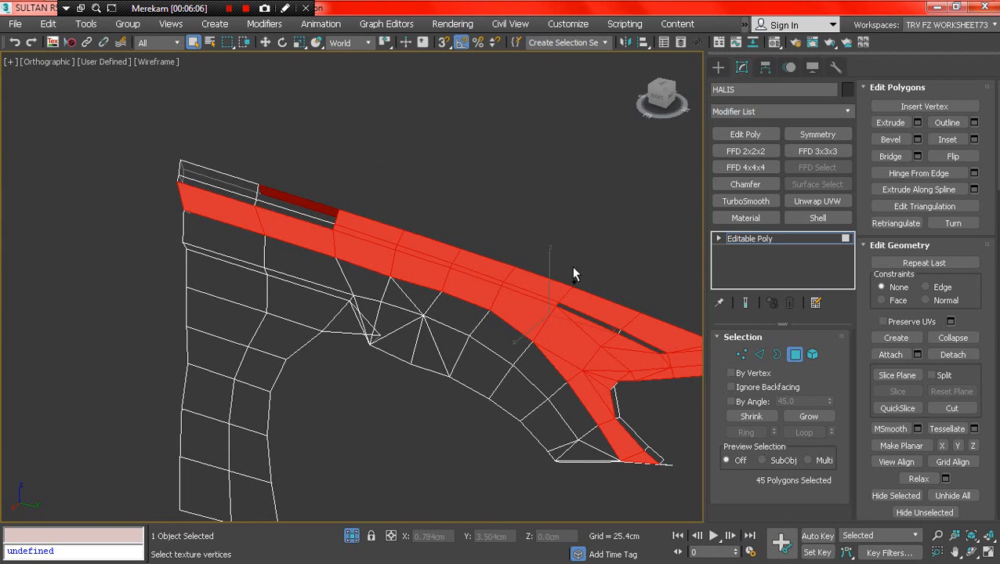
pyautogui.keyDown('alt'); pyautogui.click(624, 284); pyautogui.keyUp('alt')
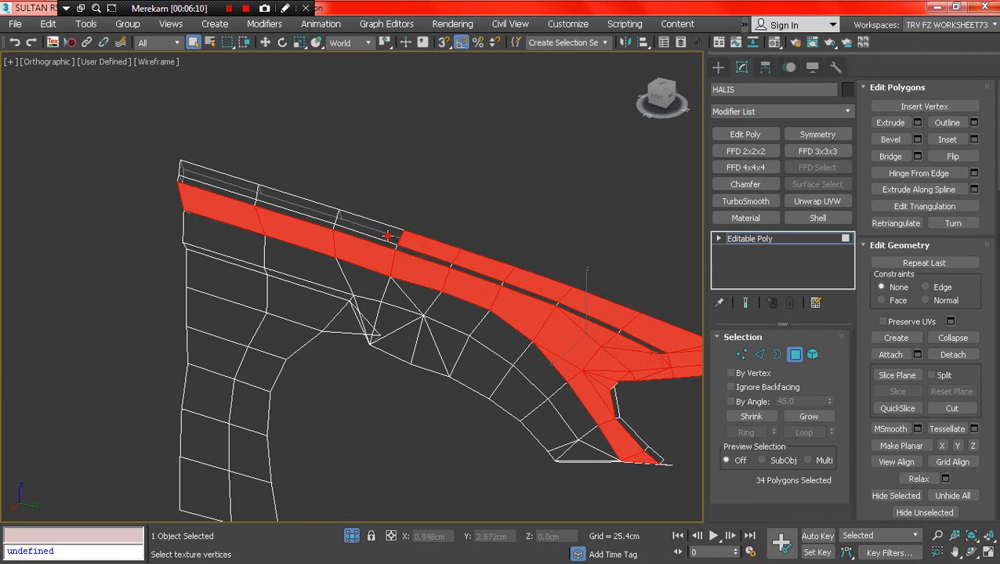
pyautogui.keyDown('ctrl'); pyautogui.click(235, 192); pyautogui.keyUp('ctrl')
pyautogui.press('F3')
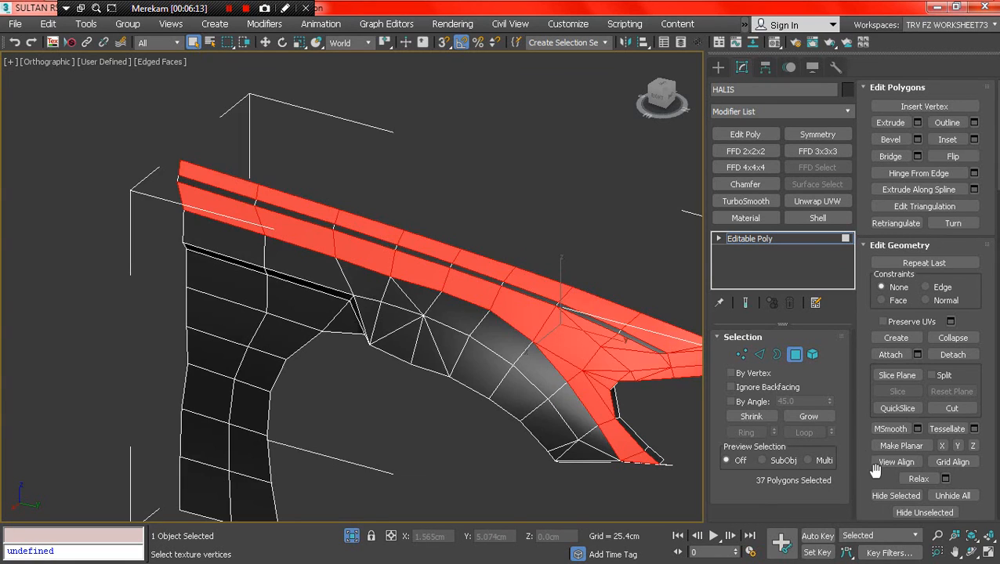
pyautogui.scroll(-4, 875, 470)
pyautogui.moveTo(698, 378); pyautogui.dragTo(576, 345, button='middle')
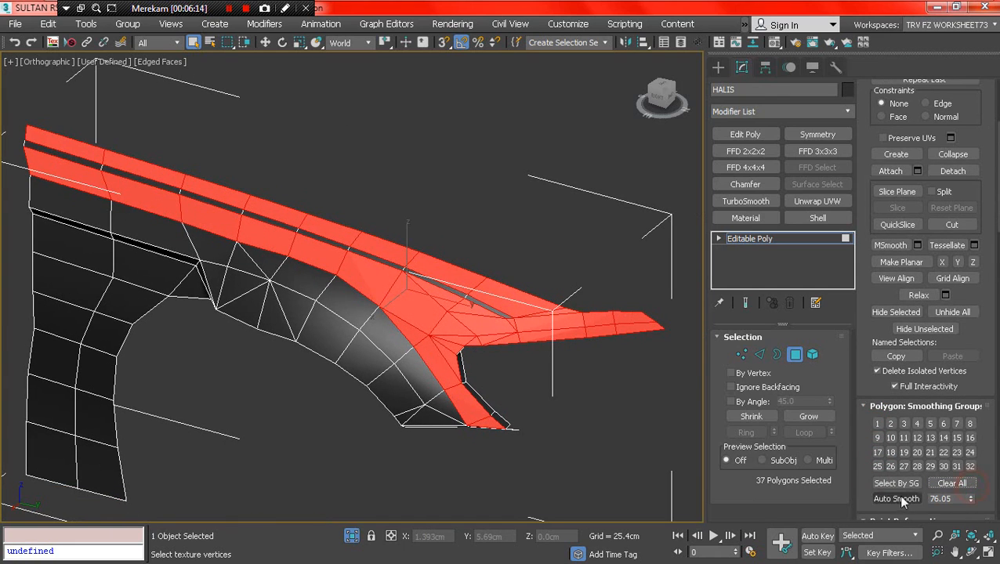
# Examine the fender's new smoothing along the top edge and headlight strip in plain shading.
pyautogui.click(799, 358)
pyautogui.click(612, 381)
pyautogui.press('F4')
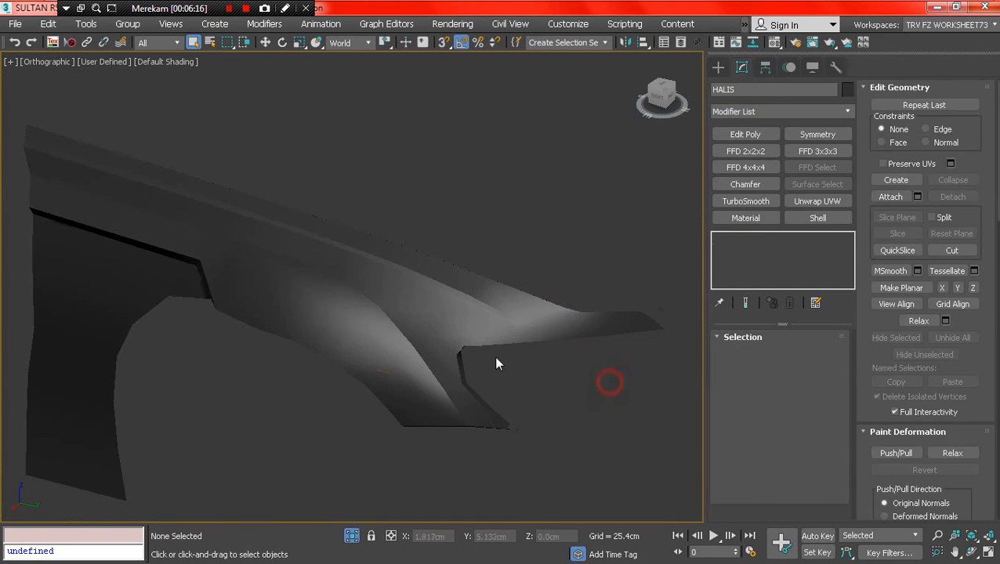
pyautogui.click(436, 329)
pyautogui.scroll(-4, 436, 329)
pyautogui.moveTo(435, 329)
pyautogui.keyDown('alt'); pyautogui.mouseDown(button='middle')
pyautogui.moveTo(392, 359)
pyautogui.moveTo(353, 347)
pyautogui.moveTo(426, 345)
pyautogui.moveTo(481, 397)
pyautogui.moveTo(470, 395)
pyautogui.moveTo(377, 337)
pyautogui.moveTo(404, 354)
pyautogui.moveTo(507, 374)
pyautogui.mouseUp(button='middle'); pyautogui.keyUp('alt')
pyautogui.press('F4')
pyautogui.scroll(3, 410, 323)
# In the top view, move the two inner vertices above the wheel arch slightly outward along X to straighten their edge line.
pyautogui.moveTo(410, 322)
pyautogui.keyDown('alt'); pyautogui.mouseDown(button='middle')
pyautogui.moveTo(528, 397)
pyautogui.moveTo(540, 392)
pyautogui.mouseUp(button='middle'); pyautogui.keyUp('alt')
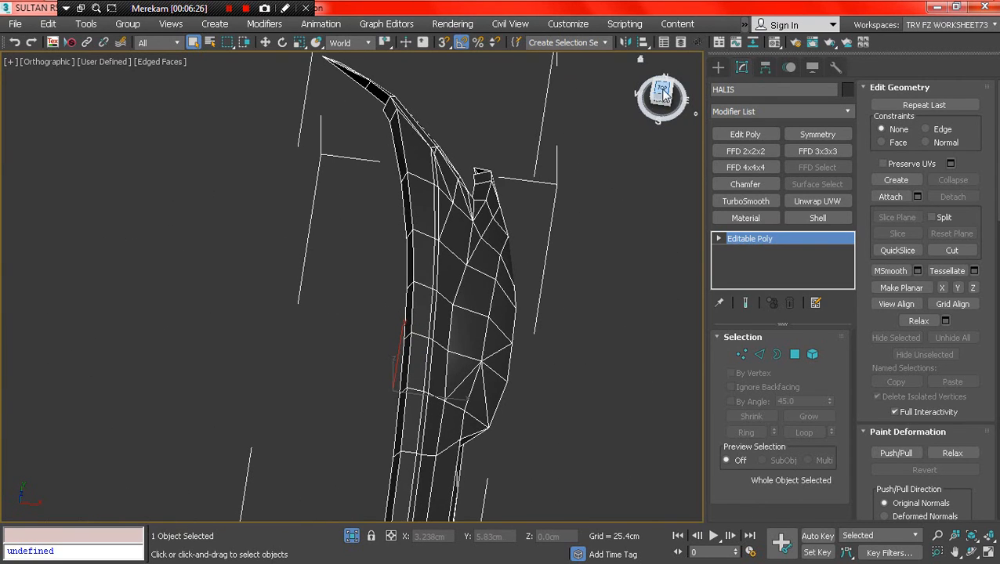
pyautogui.click(662, 92)
pyautogui.click(742, 354)
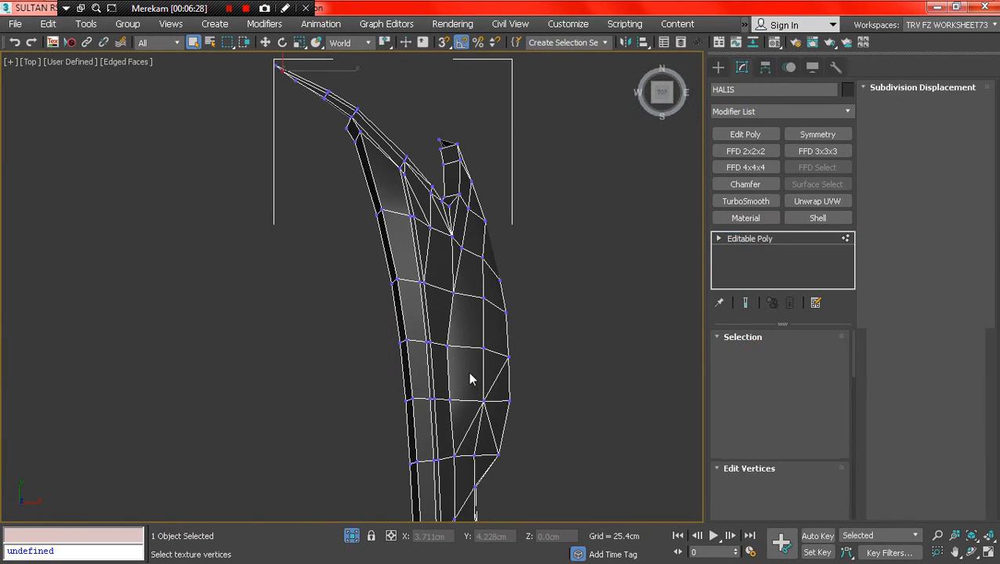
pyautogui.press('F3')
pyautogui.scroll(4, 460, 272)
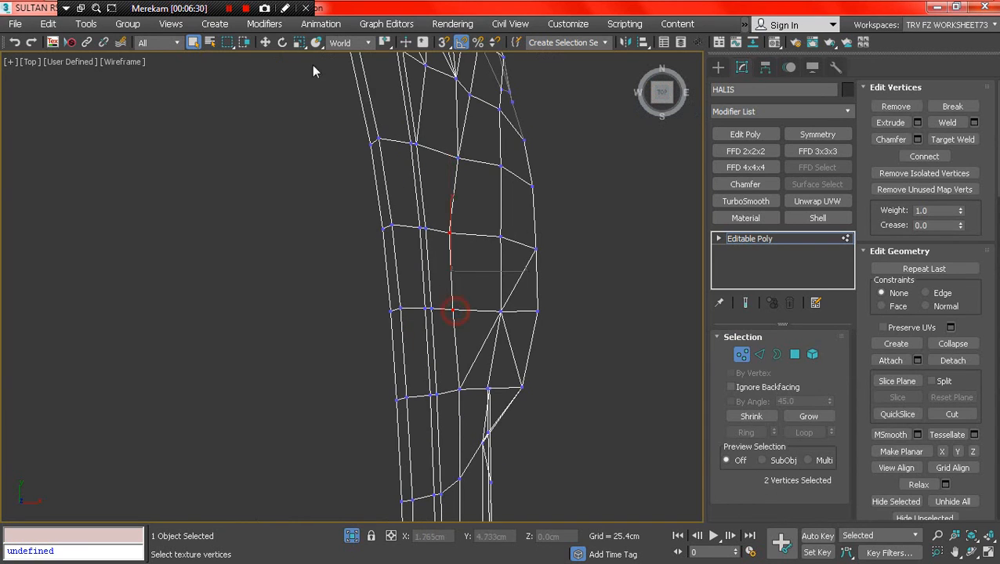
pyautogui.press('F3')
pyautogui.click(265, 42)
pyautogui.moveTo(504, 274); pyautogui.dragTo(516, 276)
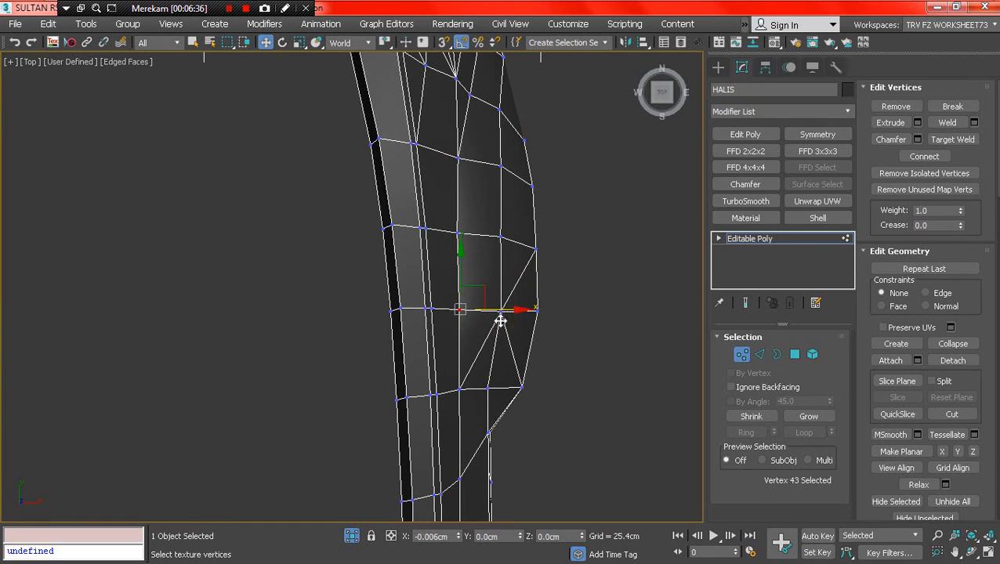
# In the side view, lower the two neighbouring vertices of the edge line just above the wheel arch slightly.
pyautogui.keyDown('alt'); pyautogui.moveTo(499, 308); pyautogui.dragTo(532, 250, button='middle'); pyautogui.keyUp('alt')
pyautogui.click(662, 97)
pyautogui.scroll(4, 574, 293)
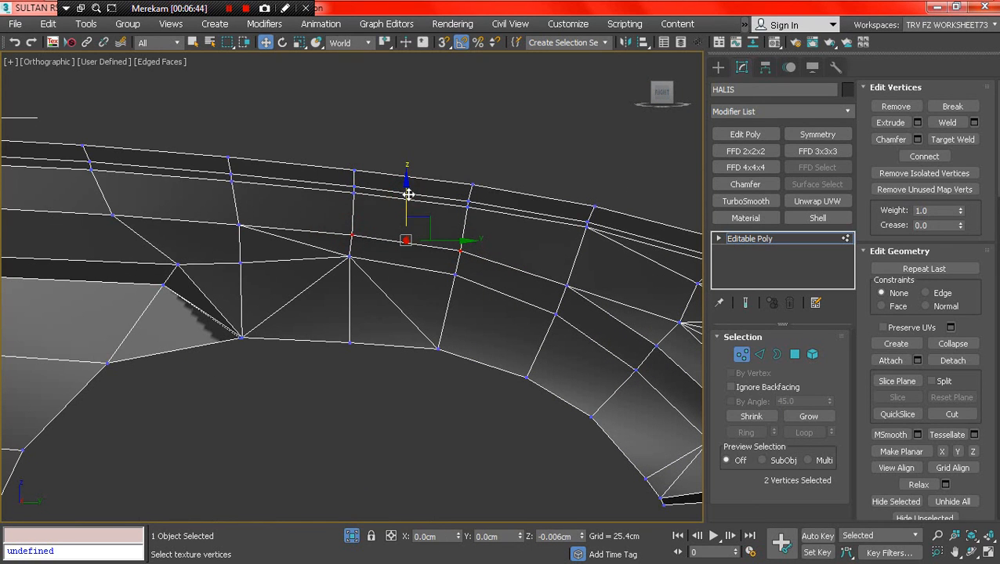
pyautogui.moveTo(345, 214); pyautogui.dragTo(355, 232)
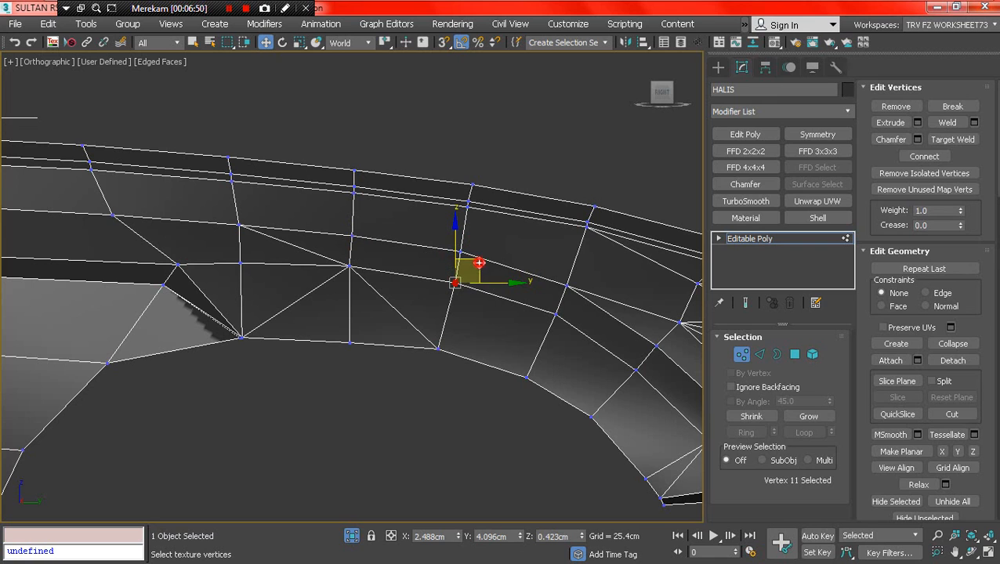
pyautogui.scroll(-4, 489, 268)
pyautogui.keyDown('alt'); pyautogui.moveTo(581, 328); pyautogui.dragTo(594, 349, button='middle'); pyautogui.keyUp('alt')
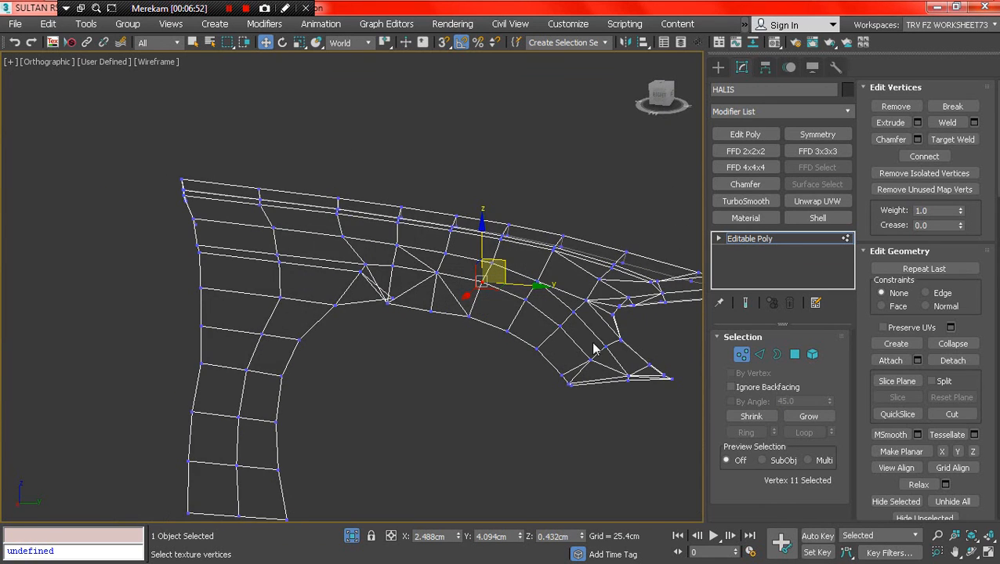
# Leave vertex editing and examine the reshaped surface above the wheel arch in plain shading.
pyautogui.click(741, 354)
pyautogui.click(513, 402)
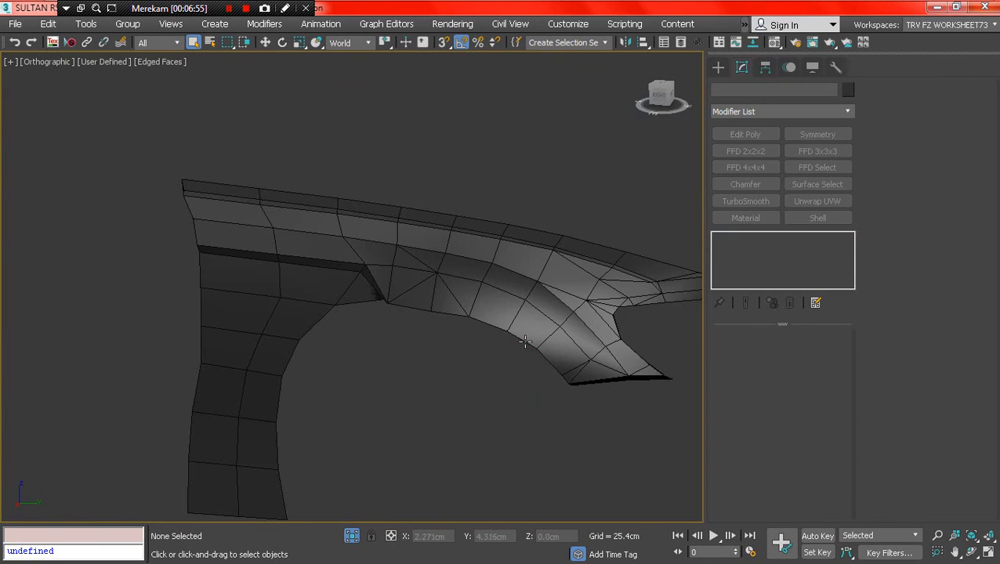
pyautogui.click(459, 287)
pyautogui.press('F4')
pyautogui.scroll(-4, 497, 347)
pyautogui.moveTo(500, 350)
pyautogui.keyDown('alt'); pyautogui.mouseDown(button='middle')
pyautogui.moveTo(421, 358)
pyautogui.moveTo(466, 361)
pyautogui.moveTo(542, 409)
pyautogui.moveTo(563, 439)
pyautogui.moveTo(442, 339)
pyautogui.moveTo(393, 332)
pyautogui.moveTo(556, 381)
pyautogui.mouseUp(button='middle'); pyautogui.keyUp('alt')
# Examine the headlight lip and the fender's lower tip from several angles, with and without edges.
pyautogui.press('F4')
pyautogui.scroll(6, 433, 336)
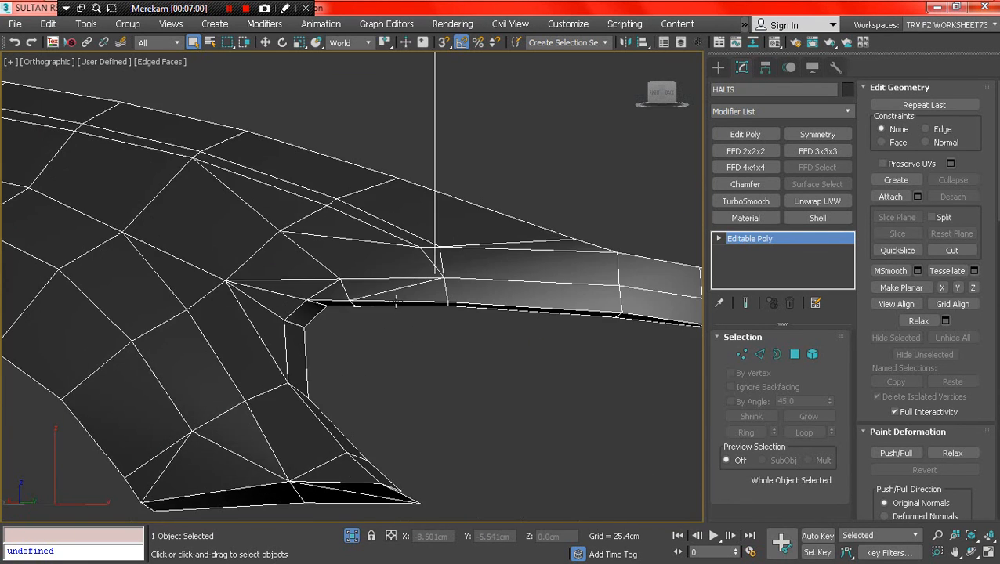
pyautogui.press('F4')
pyautogui.scroll(-3, 397, 297)
pyautogui.keyDown('alt'); pyautogui.moveTo(397, 296); pyautogui.dragTo(486, 309, button='middle'); pyautogui.keyUp('alt')
pyautogui.press('F4')
pyautogui.scroll(2, 486, 308)
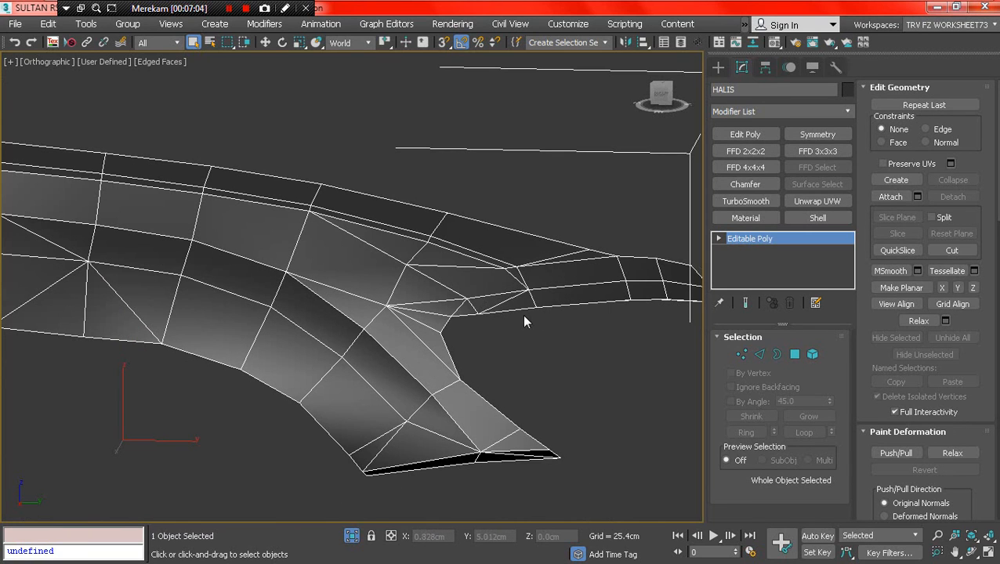
pyautogui.keyDown('alt'); pyautogui.moveTo(490, 311); pyautogui.dragTo(413, 293, button='middle'); pyautogui.keyUp('alt')
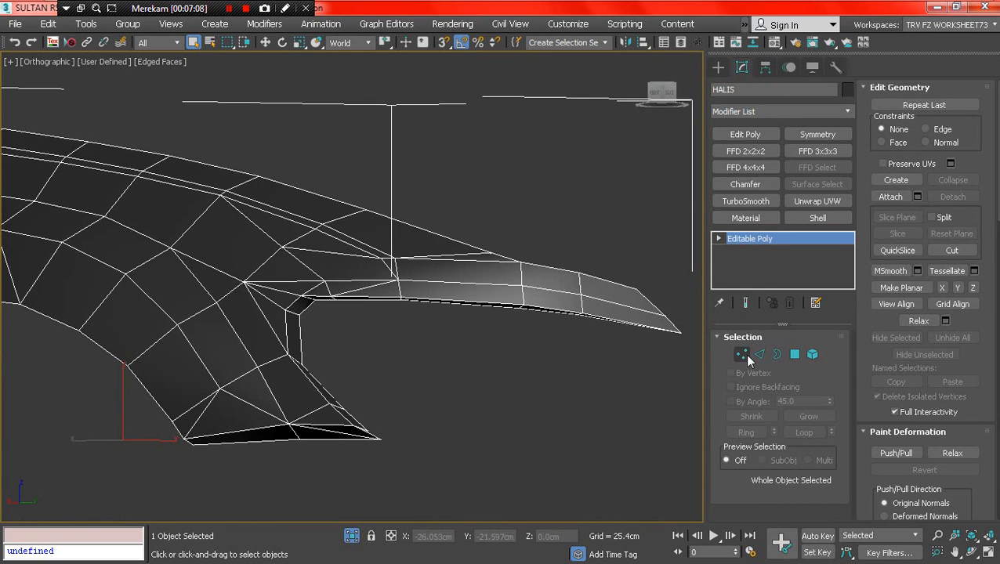
pyautogui.press('F4')
pyautogui.click(617, 378)
# Select the fender and end its isolation to bring back the complete car.
pyautogui.scroll(-6, 367, 280)
pyautogui.keyDown('alt'); pyautogui.moveTo(367, 280); pyautogui.dragTo(455, 329, button='middle'); pyautogui.keyUp('alt')
pyautogui.rightClick(454, 312)
pyautogui.click(479, 212)
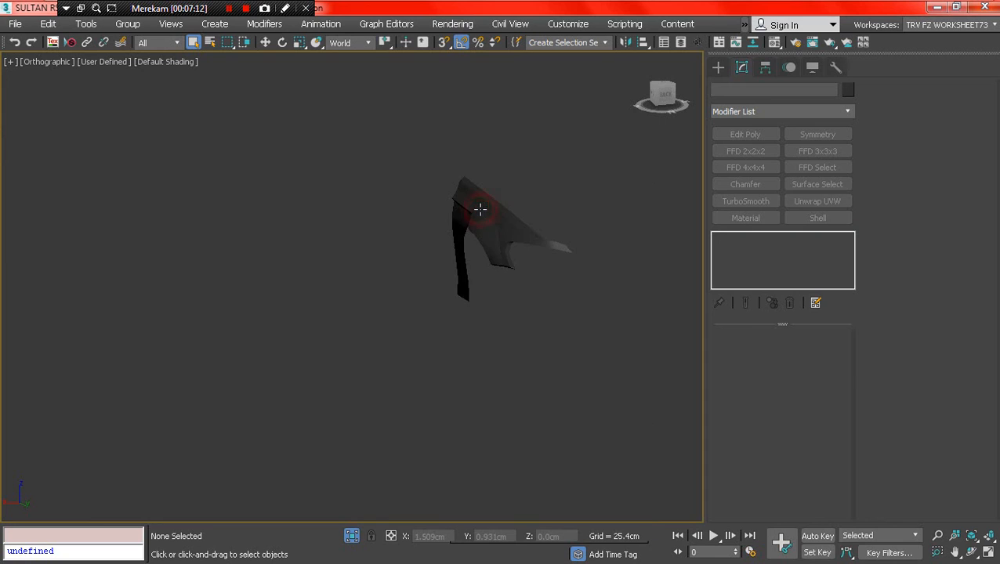
pyautogui.click(462, 288)
pyautogui.rightClick(376, 280)
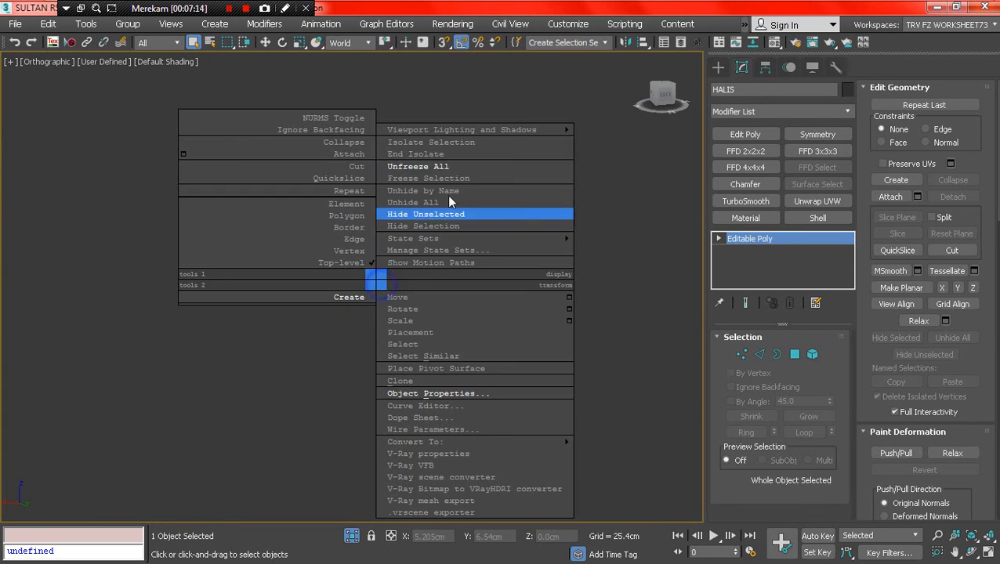
pyautogui.click(459, 154)
# Select all objects except the teal low-poly mesh, isolate them, and clear the selection.
pyautogui.hotkey('ctrl', 'a')
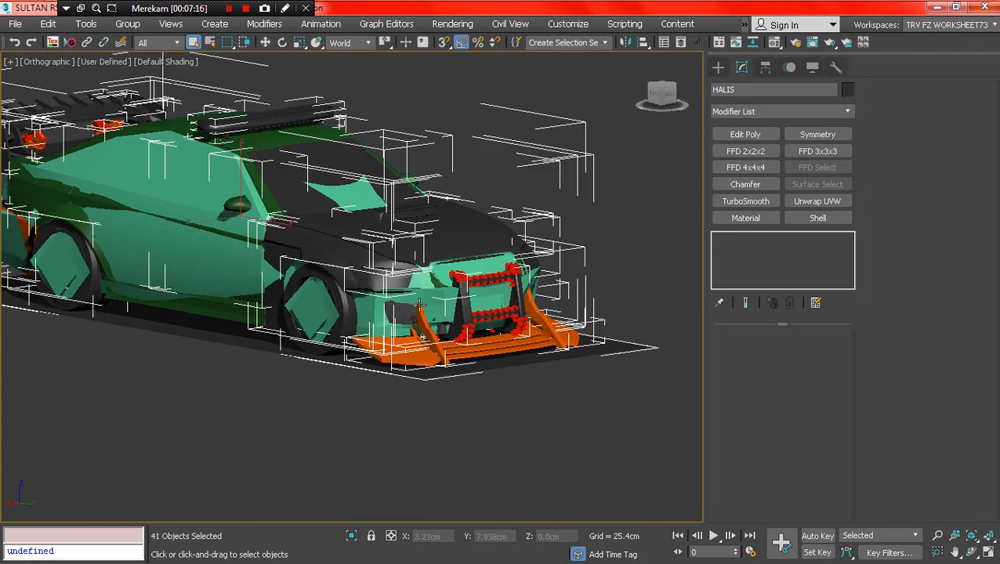
pyautogui.rightClick(429, 304)
pyautogui.click(477, 164)
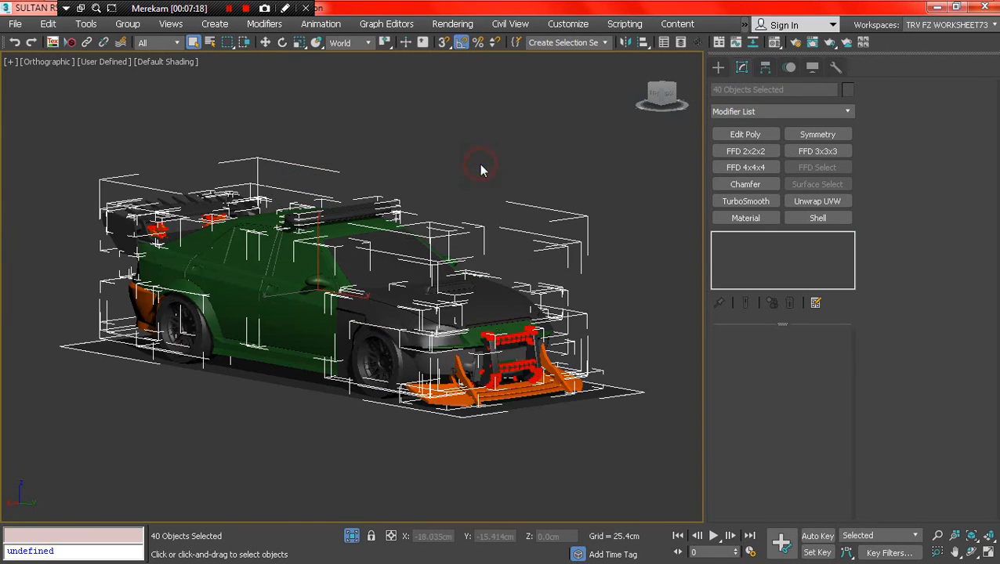
pyautogui.press('F4')
pyautogui.scroll(5, 467, 361)
pyautogui.click(303, 456)
pyautogui.press('F4')
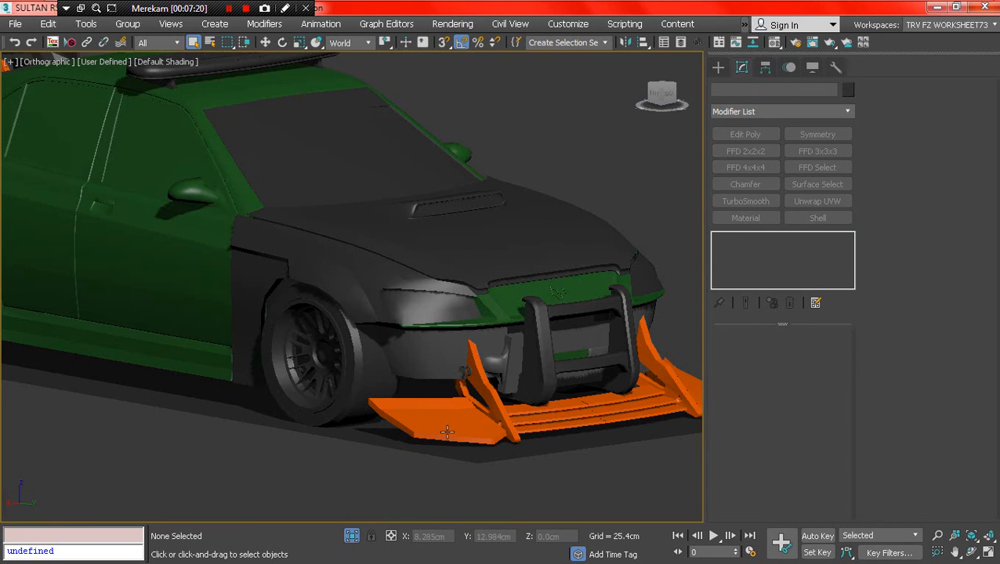
# Mirror the fender to the car's opposite side with a Symmetry modifier about the X axis.
pyautogui.click(532, 448)
pyautogui.keyDown('alt'); pyautogui.moveTo(532, 448); pyautogui.dragTo(159, 243, button='middle'); pyautogui.keyUp('alt')
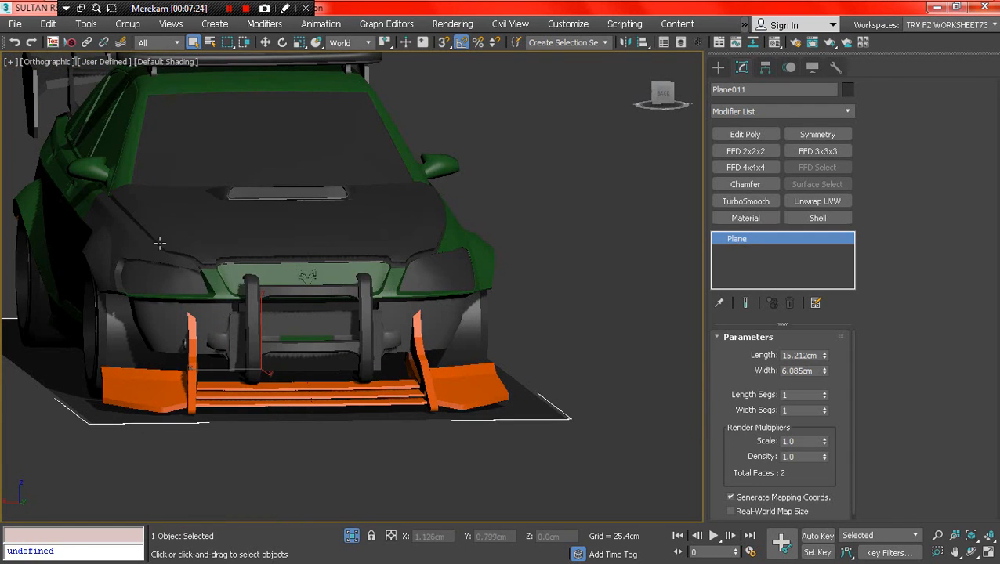
pyautogui.click(130, 245)
pyautogui.rightClick(732, 240)
pyautogui.click(766, 250)
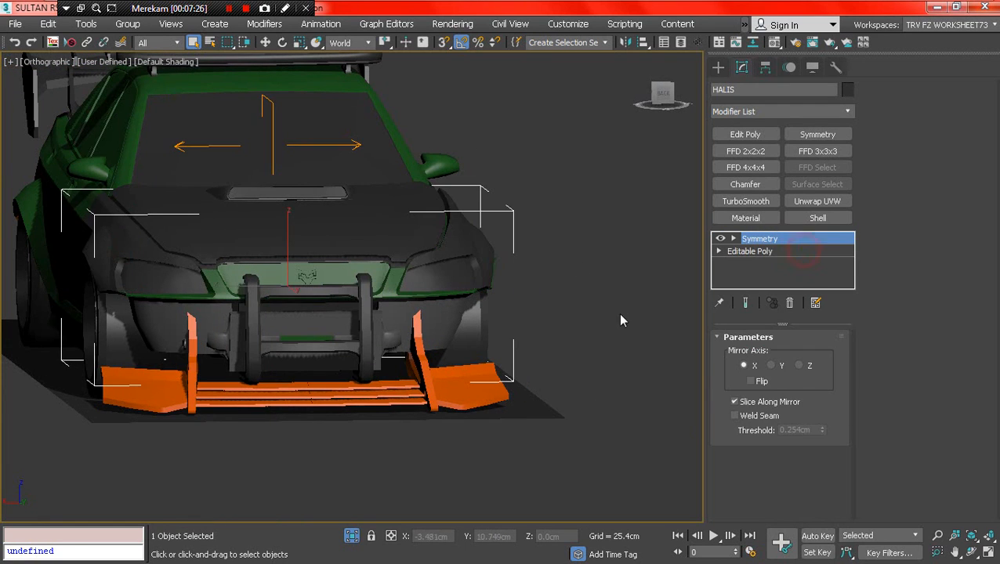
pyautogui.press('F4')
pyautogui.press('F4')
pyautogui.click(553, 340)
# Isolate all objects except the leftover green fender parts around the front wheel arches.
pyautogui.scroll(-4, 298, 270)
pyautogui.keyDown('alt'); pyautogui.moveTo(322, 274); pyautogui.dragTo(263, 313, button='middle'); pyautogui.keyUp('alt')
pyautogui.scroll(5, 474, 260)
pyautogui.hotkey('ctrl', 'a')
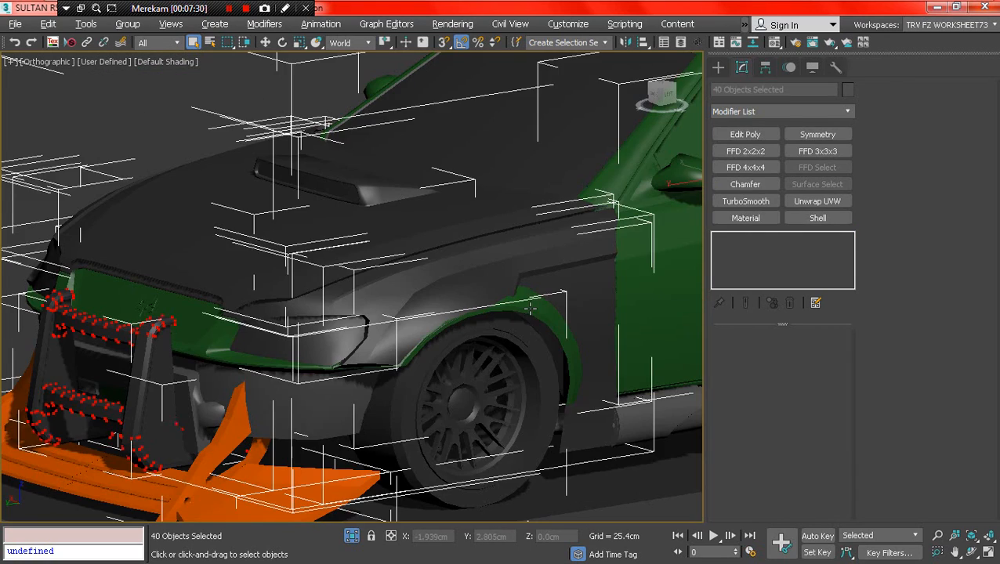
pyautogui.scroll(-2, 415, 312)
pyautogui.scroll(-2, 379, 312)
pyautogui.keyDown('alt'); pyautogui.moveTo(379, 312); pyautogui.dragTo(489, 292, button='middle'); pyautogui.keyUp('alt')
pyautogui.moveTo(488, 291); pyautogui.dragTo(194, 286, button='middle')
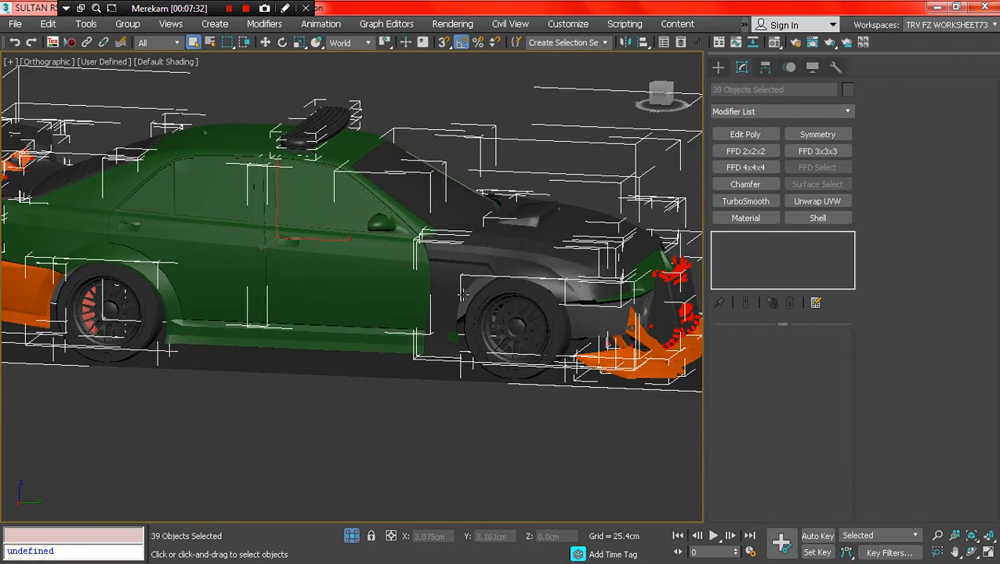
pyautogui.scroll(4, 462, 296)
pyautogui.keyDown('alt'); pyautogui.moveTo(463, 376); pyautogui.dragTo(435, 375, button='middle'); pyautogui.keyUp('alt')
pyautogui.rightClick(436, 329)
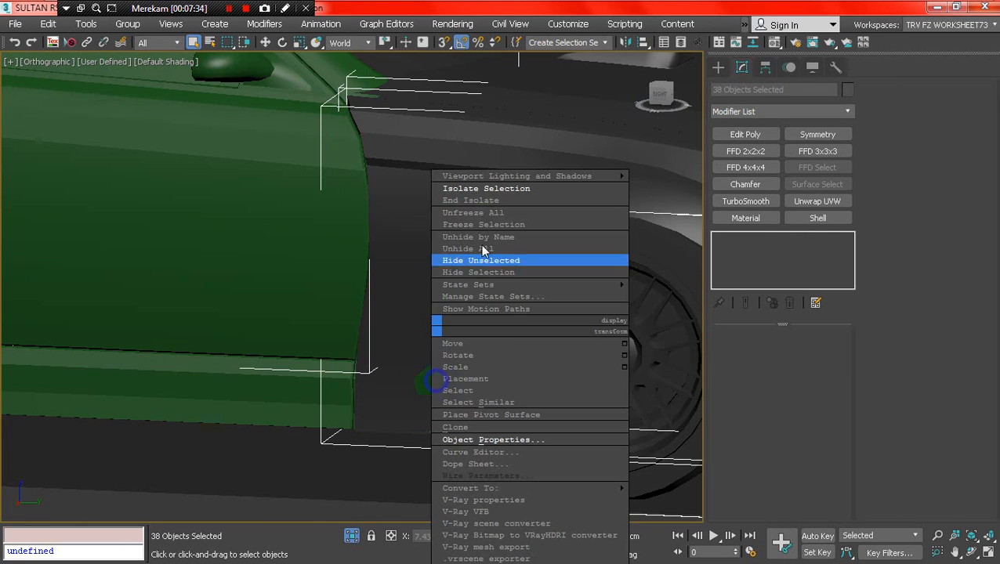
pyautogui.click(479, 188)
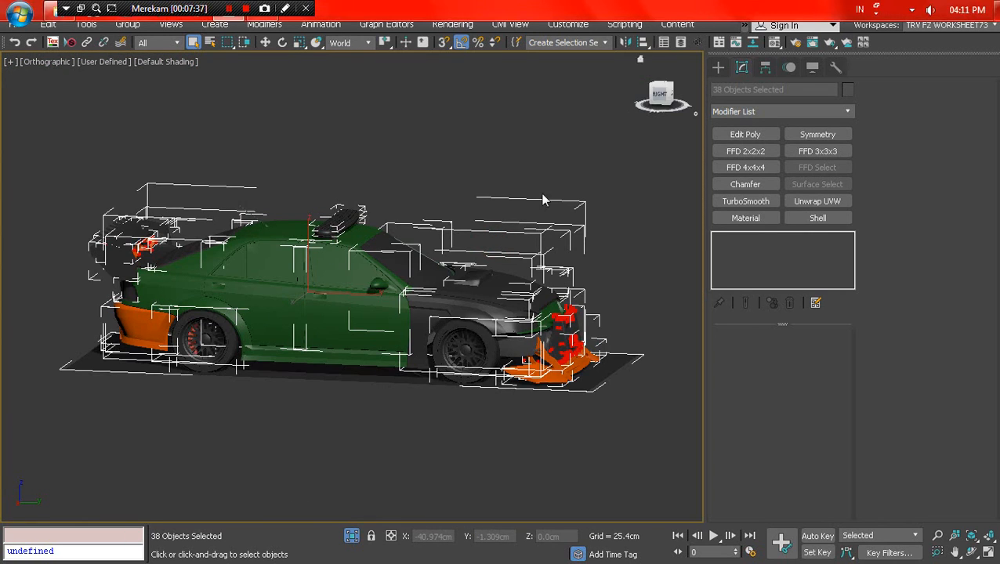
# Save the scene and clear the object selection.
pyautogui.press('F4')
pyautogui.press('F4')
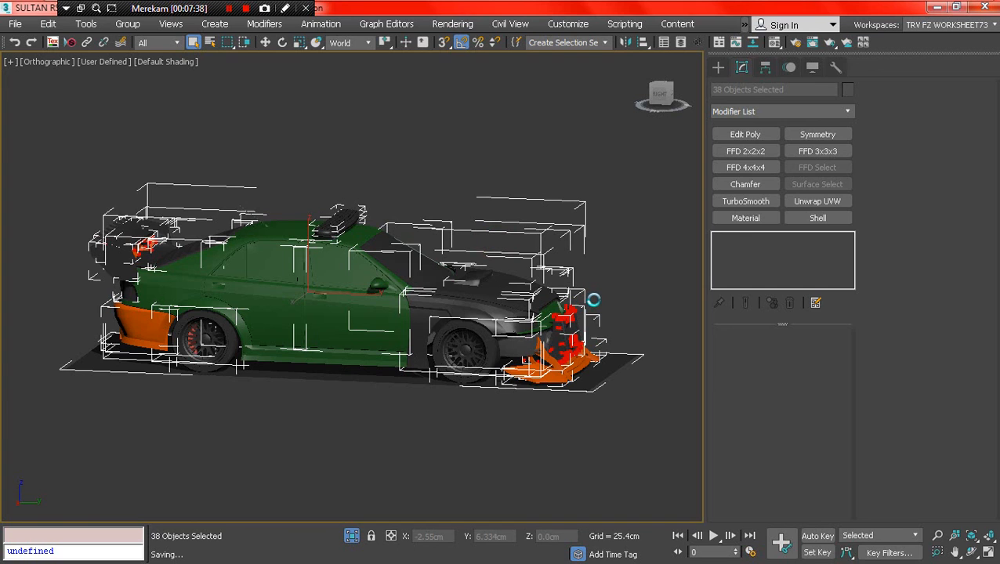
pyautogui.click(492, 409)
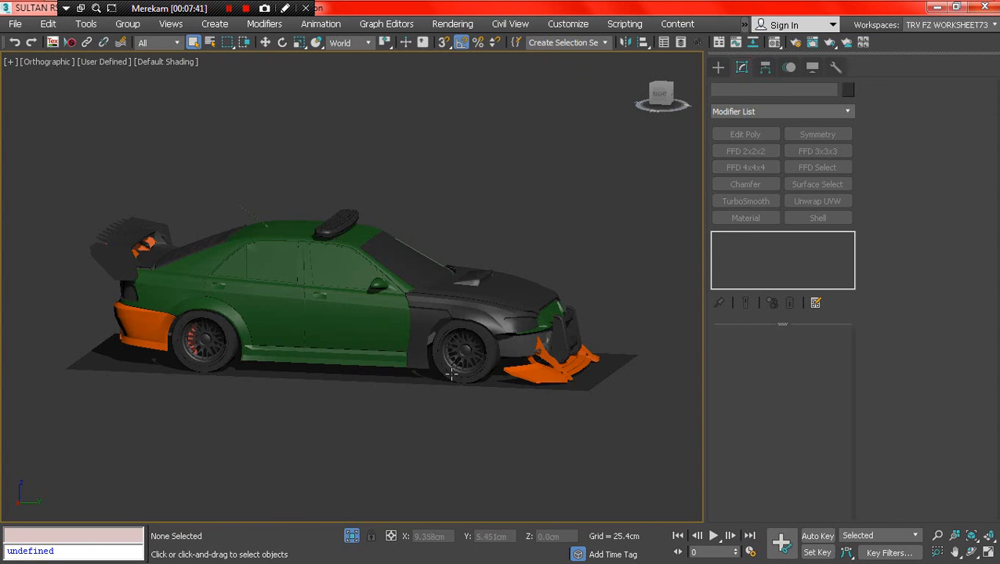
pyautogui.press('F4')
pyautogui.press('F4')
pyautogui.click(430, 381)
pyautogui.press('F4')
pyautogui.press('F4')
# Select the black front fender on the full car and open its base mesh for vertex editing with edges displayed.
pyautogui.moveTo(437, 372); pyautogui.dragTo(547, 453, button='middle')
pyautogui.scroll(10, 531, 424)
pyautogui.scroll(2, 580, 295)
pyautogui.press('F4')
pyautogui.click(575, 246)
pyautogui.keyDown('alt'); pyautogui.moveTo(576, 246); pyautogui.dragTo(263, 174, button='middle'); pyautogui.keyUp('alt')
pyautogui.click(730, 264)
pyautogui.press('F3')
pyautogui.press('F3')
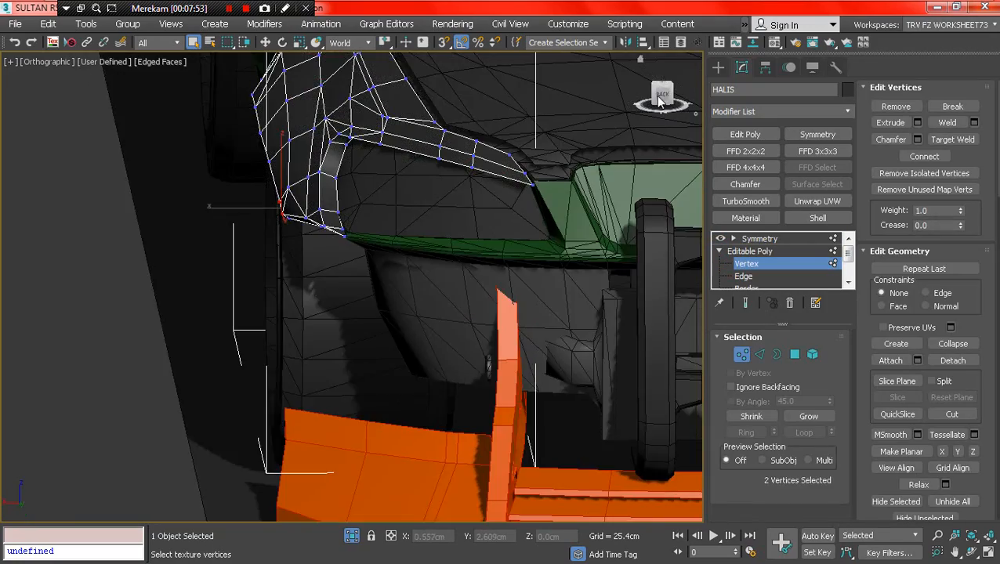
# Shift two vertices on the fender's outer front edge slightly inward along X, checking against the body from behind.
pyautogui.click(661, 95)
pyautogui.moveTo(405, 102); pyautogui.dragTo(412, 130, button='middle')
pyautogui.scroll(4, 257, 117)
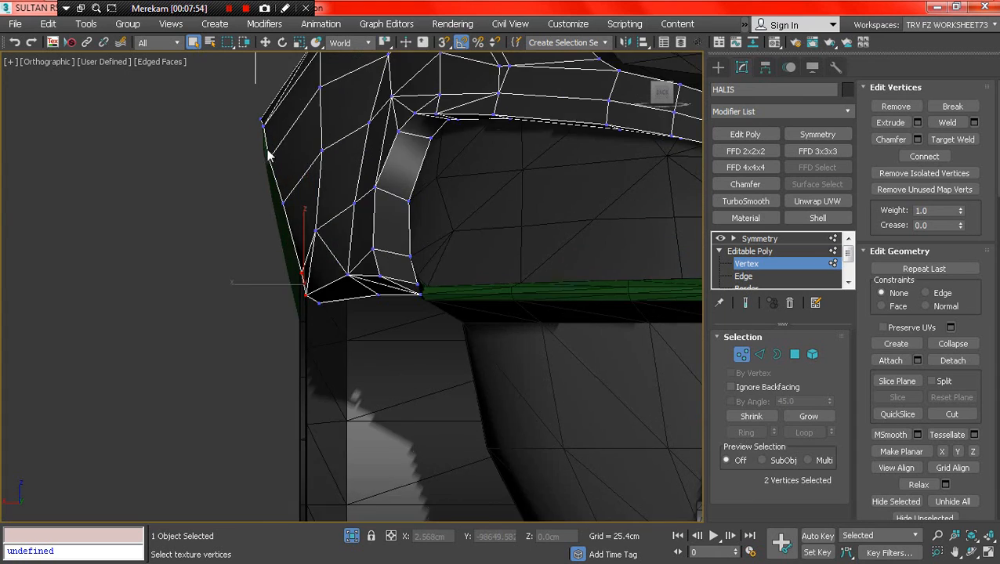
pyautogui.press('F3')
pyautogui.click(269, 160)
pyautogui.press('F3')
pyautogui.click(265, 42)
pyautogui.scroll(2, 259, 149)
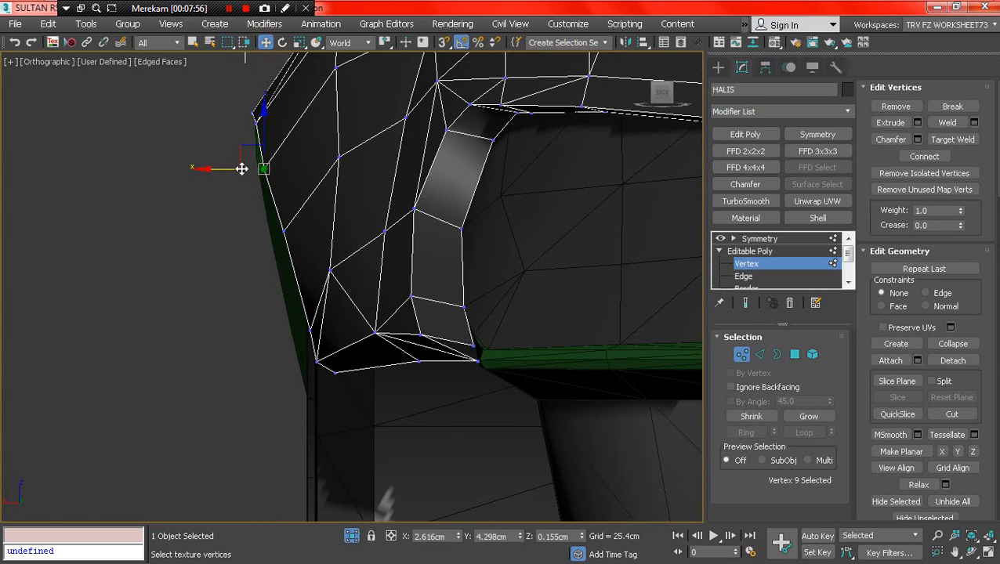
pyautogui.moveTo(238, 170); pyautogui.dragTo(243, 177)
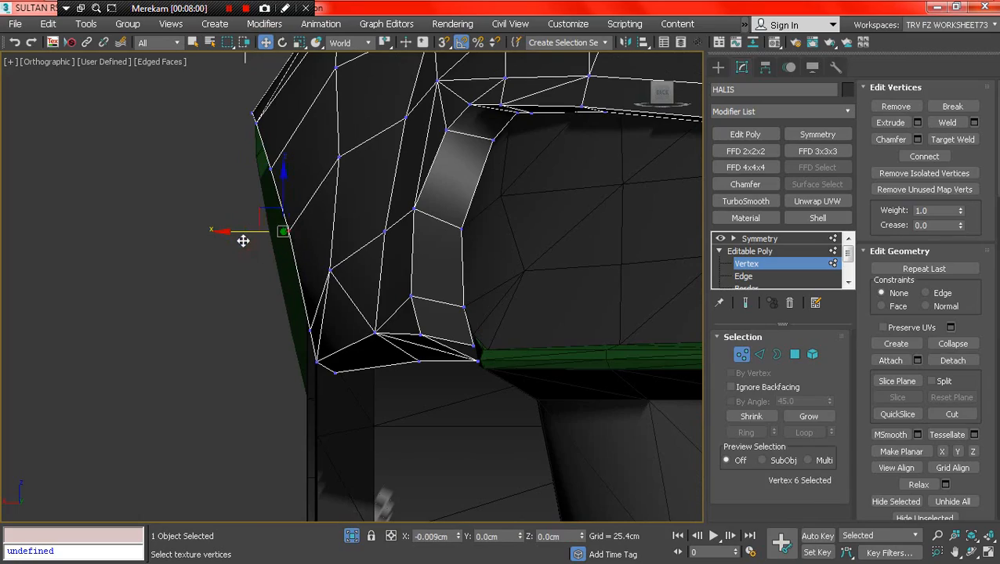
pyautogui.scroll(2, 323, 368)
pyautogui.scroll(-4, 278, 328)
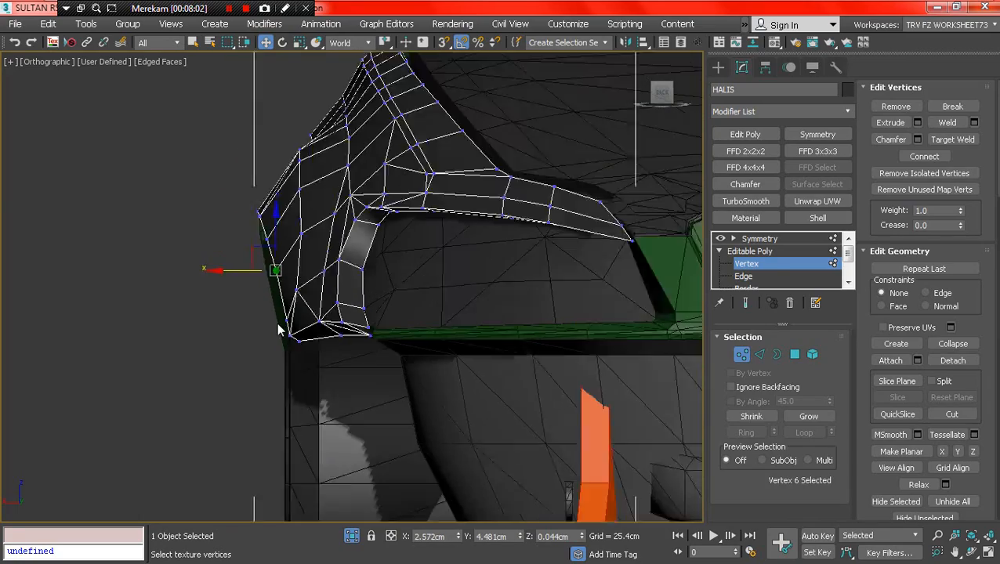
# Leave vertex editing, clear the selection, and examine how the fender fits the car from above and from the side.
pyautogui.keyDown('alt'); pyautogui.moveTo(278, 329); pyautogui.dragTo(557, 448, button='middle'); pyautogui.keyUp('alt')
pyautogui.click(738, 352)
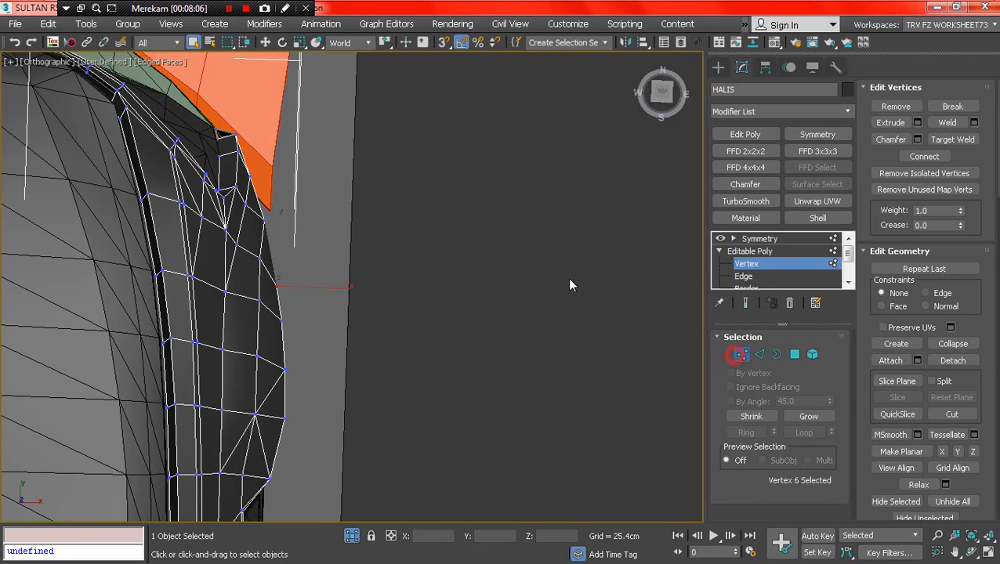
pyautogui.press('F4')
pyautogui.click(435, 248)
pyautogui.scroll(-4, 434, 251)
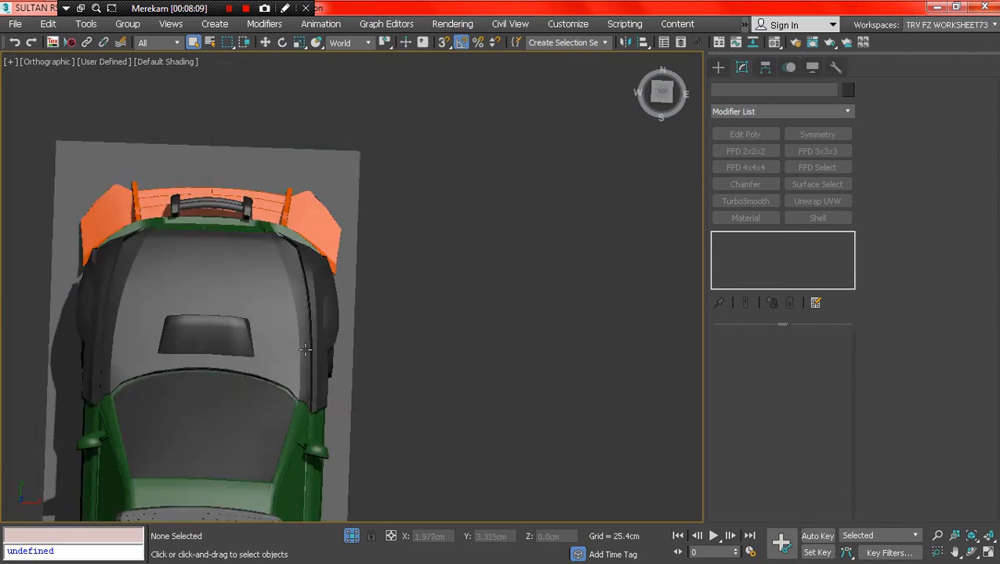
pyautogui.keyDown('alt'); pyautogui.moveTo(305, 350); pyautogui.dragTo(179, 208, button='middle'); pyautogui.keyUp('alt')
pyautogui.scroll(6, 281, 333)
pyautogui.press('F4')
# Select the fender's eight border edges along the upper and front part of the wheel arch.
pyautogui.click(444, 339)
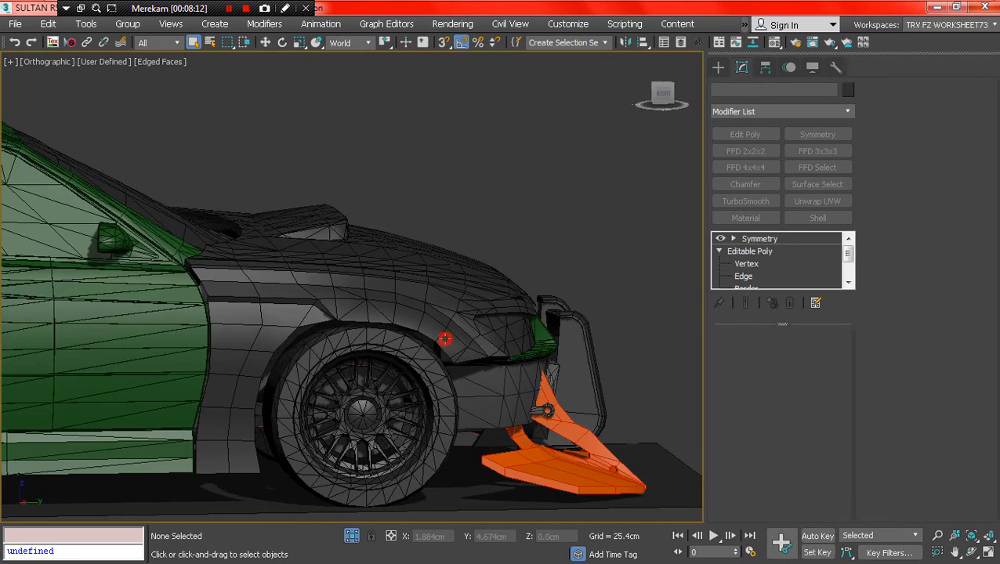
pyautogui.keyDown('alt'); pyautogui.moveTo(444, 339); pyautogui.dragTo(446, 322, button='middle'); pyautogui.keyUp('alt')
pyautogui.scroll(3, 448, 335)
pyautogui.scroll(3, 573, 295)
pyautogui.click(757, 277)
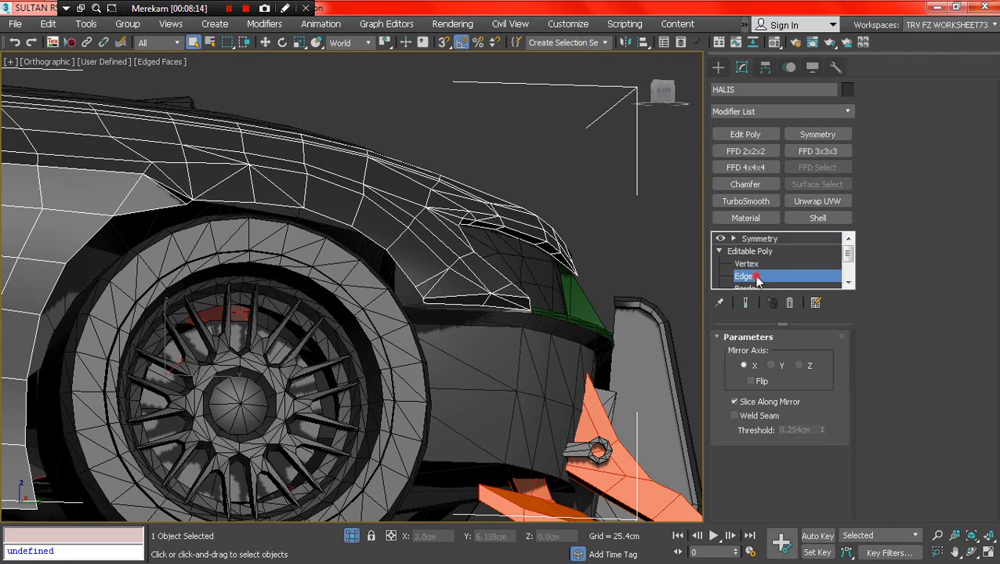
pyautogui.scroll(4, 188, 202)
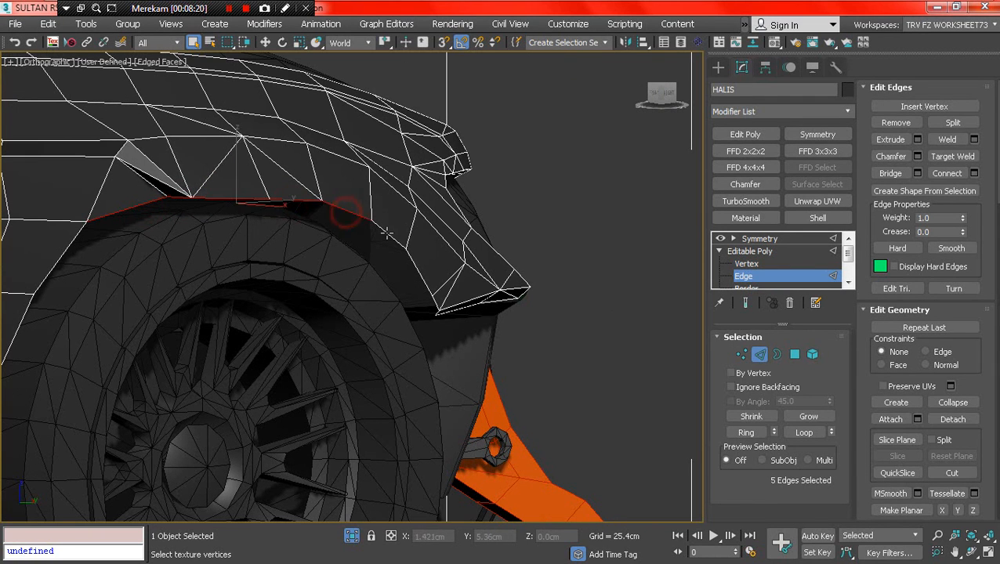
pyautogui.keyDown('ctrl'); pyautogui.click(415, 266); pyautogui.keyUp('ctrl')
pyautogui.keyDown('alt'); pyautogui.moveTo(389, 307); pyautogui.dragTo(470, 313, button='middle'); pyautogui.keyUp('alt')
pyautogui.scroll(2, 492, 322)
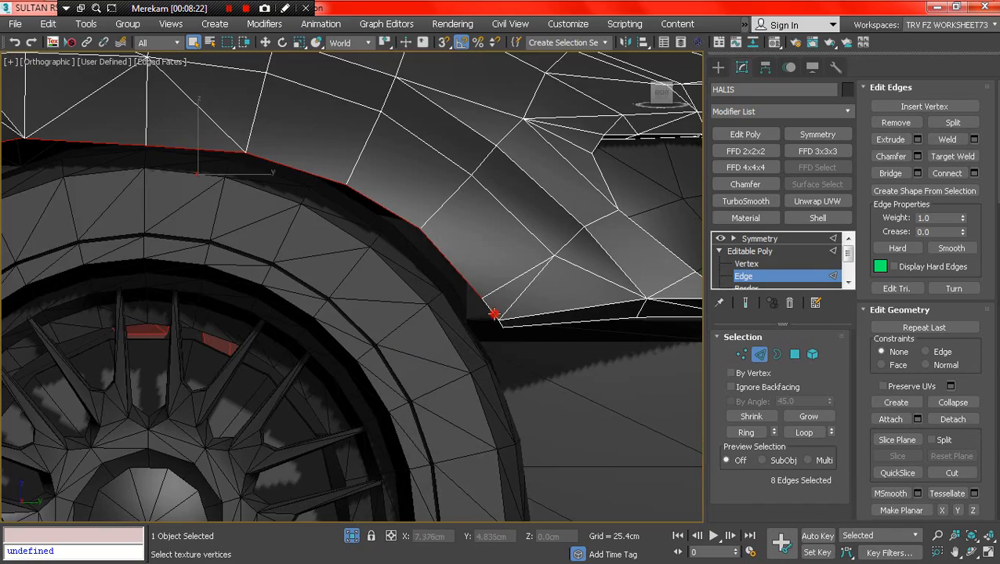
pyautogui.scroll(-3, 564, 235)
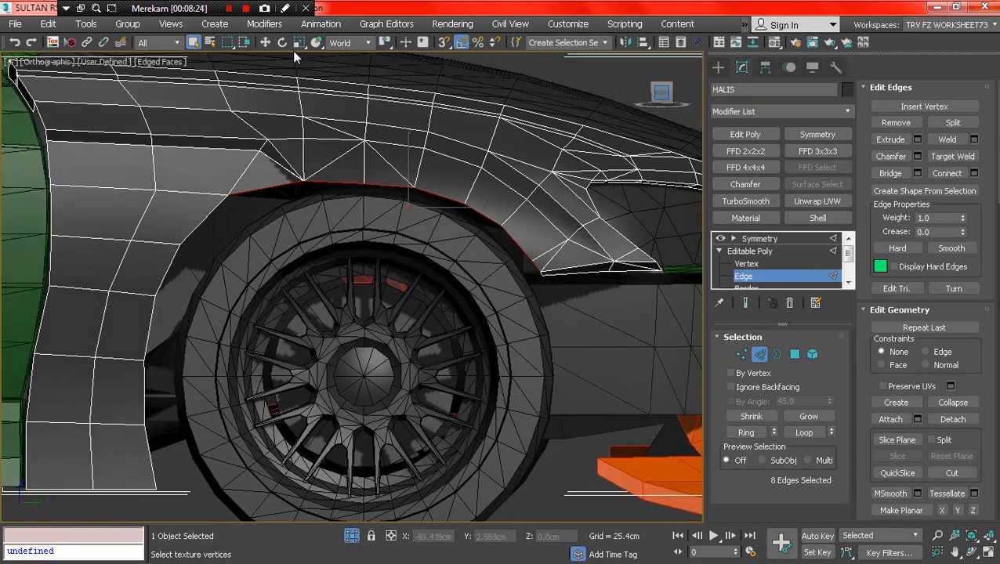
# Extend the selected wheel-arch edges into a narrow inner lip by scaling them to 92%, and adjust the lip's height above the tire.
pyautogui.click(300, 42)
pyautogui.moveTo(434, 181); pyautogui.dragTo(435, 185)
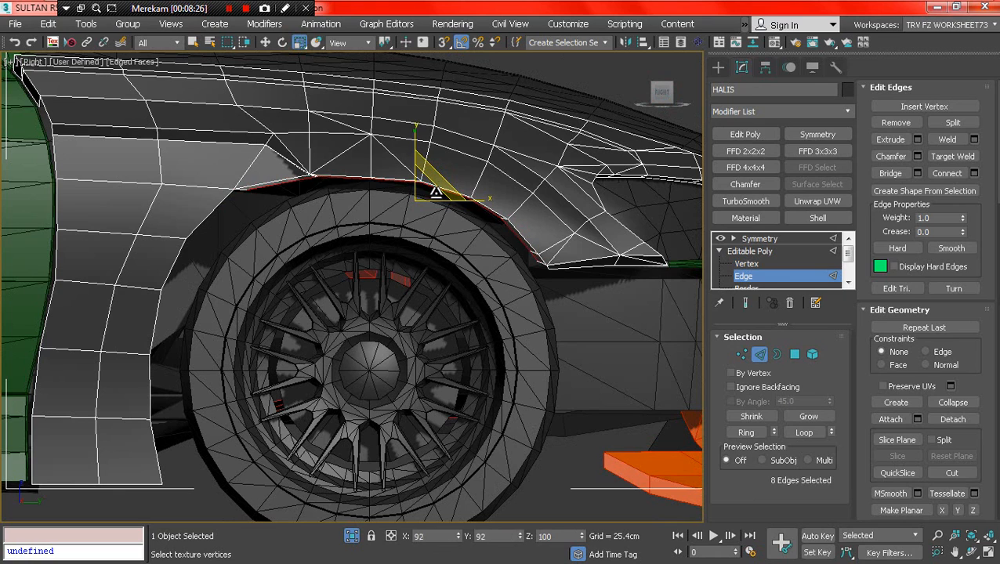
pyautogui.click(265, 42)
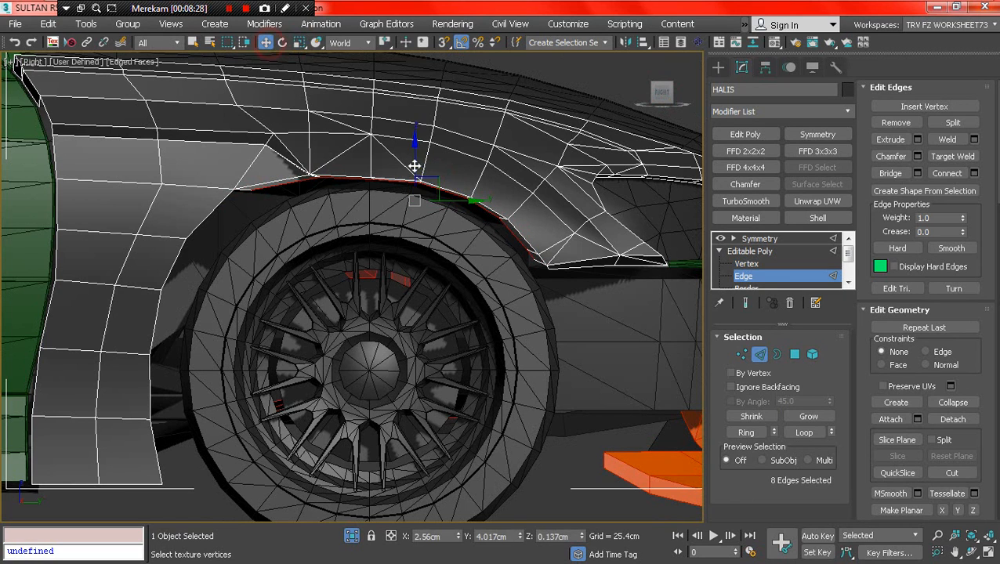
pyautogui.scroll(2, 439, 185)
pyautogui.moveTo(429, 182); pyautogui.dragTo(432, 192)
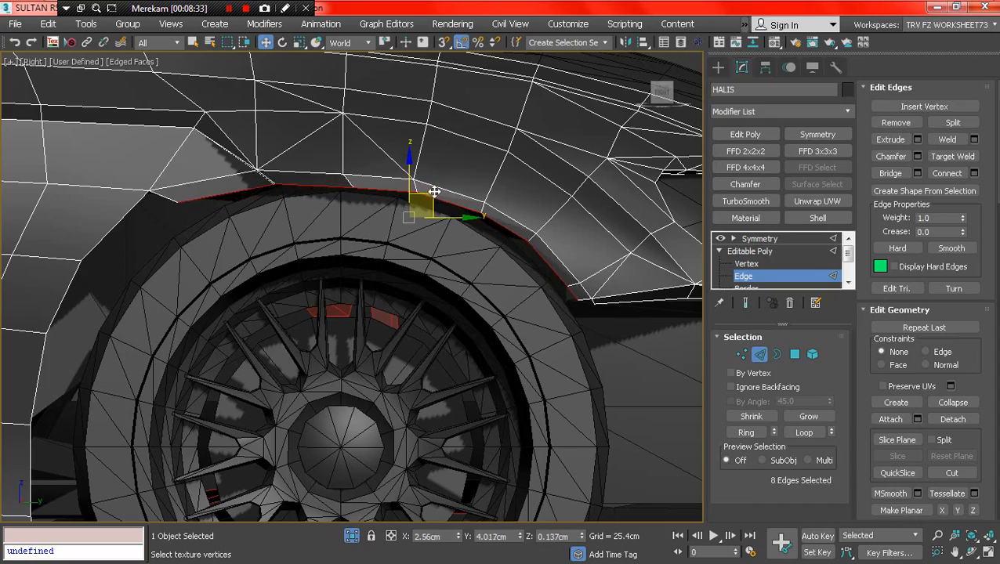
pyautogui.keyDown('alt'); pyautogui.moveTo(432, 192); pyautogui.dragTo(658, 125, button='middle'); pyautogui.keyUp('alt')
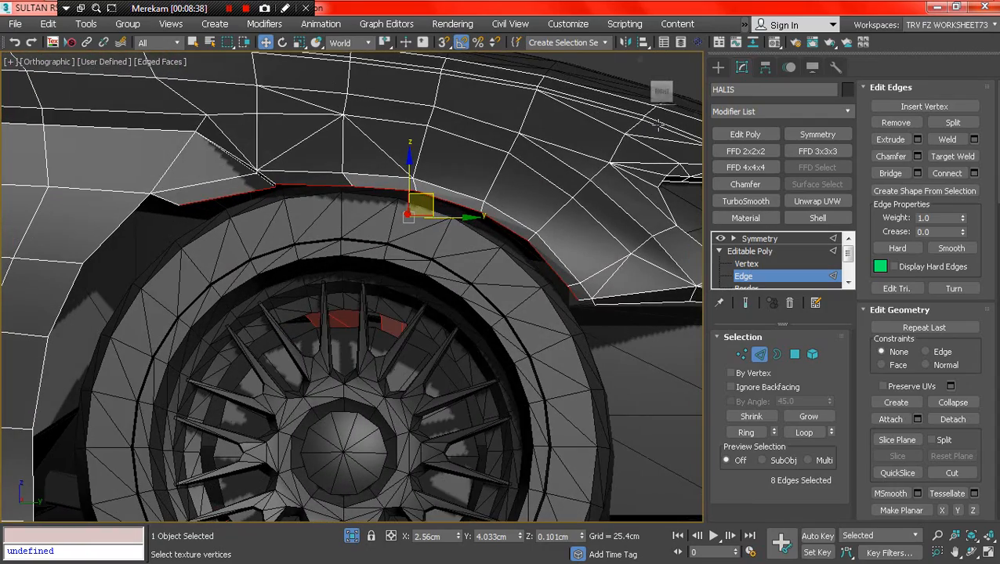
pyautogui.keyDown('alt'); pyautogui.moveTo(470, 219); pyautogui.dragTo(446, 227, button='middle'); pyautogui.keyUp('alt')
pyautogui.scroll(2, 408, 195)
pyautogui.scroll(2, 399, 212)
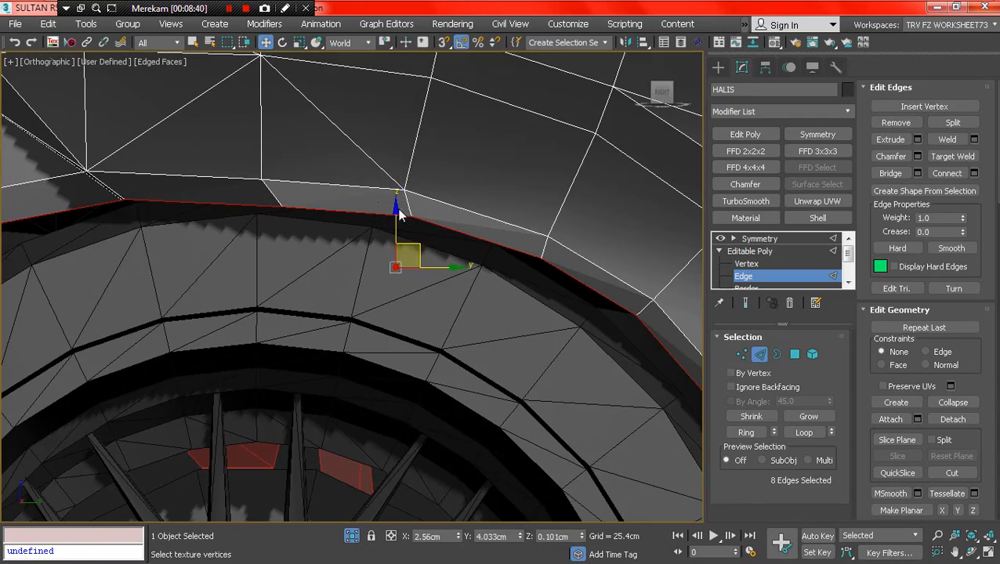
pyautogui.press('F3')
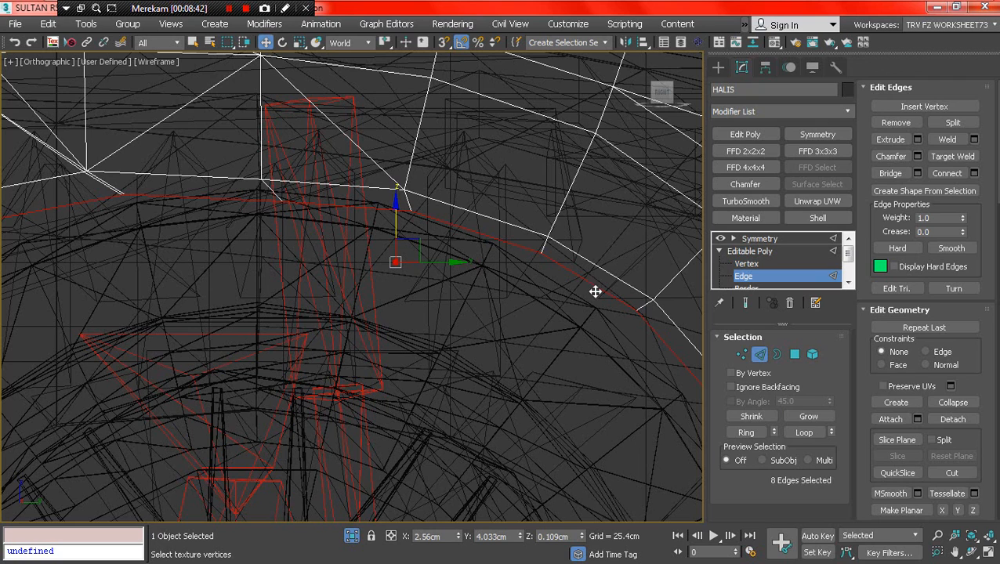
# Slide the two lip vertices at the top of the wheel arch along Y, closer beneath the fender vertices above them.
pyautogui.click(747, 355)
pyautogui.press('F3')
pyautogui.moveTo(85, 184); pyautogui.dragTo(261, 268, button='middle')
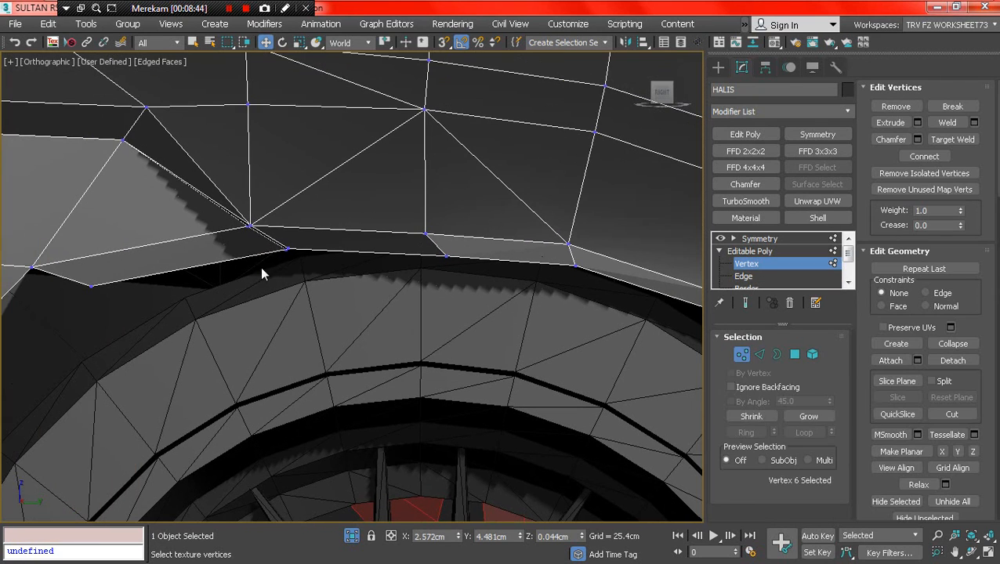
pyautogui.click(321, 274)
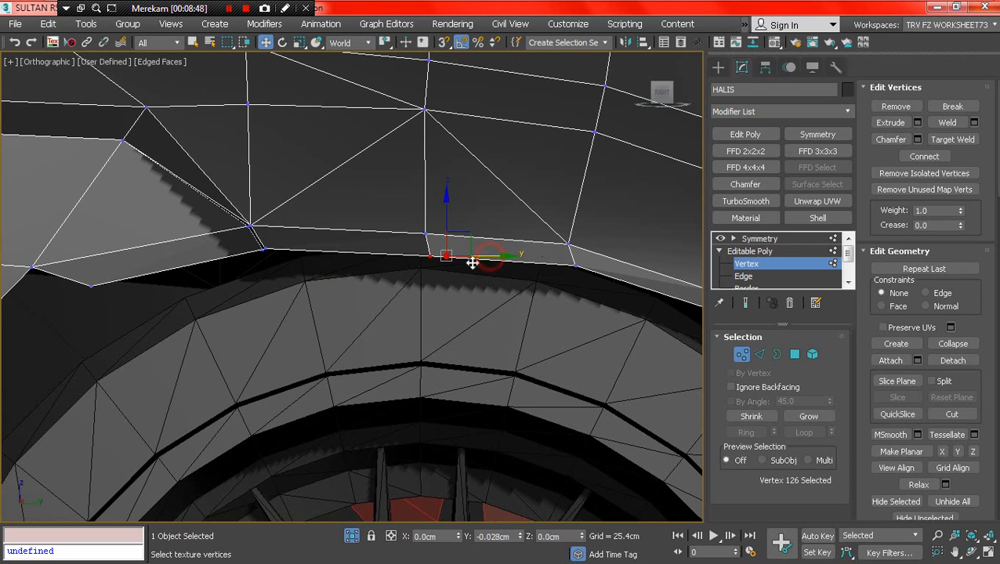
pyautogui.moveTo(444, 257); pyautogui.dragTo(448, 257)
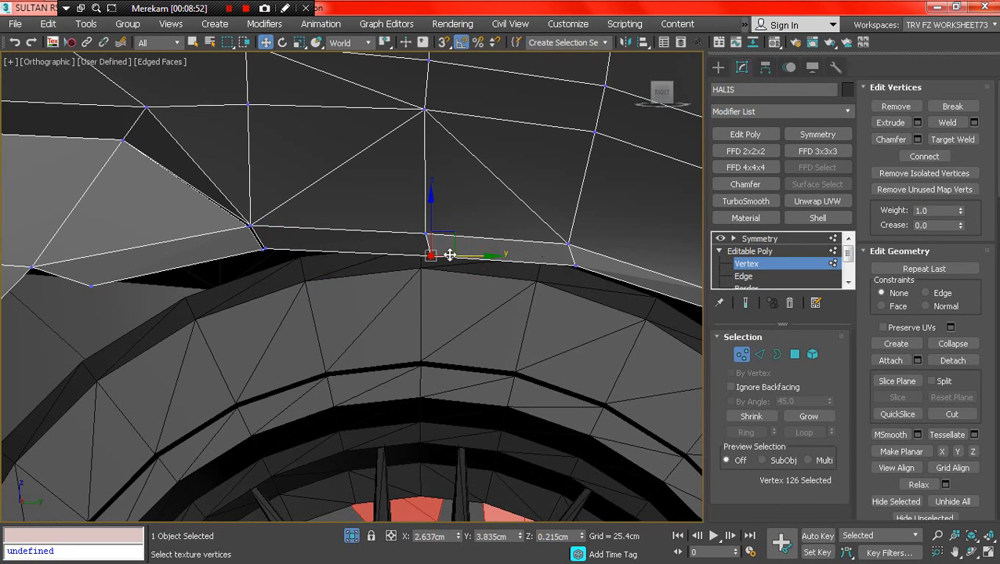
# Move the next lip vertex toward the front about -0.014 cm in Y and 0.004 cm in Z to even out the lip.
pyautogui.moveTo(450, 237); pyautogui.dragTo(332, 178, button='middle')
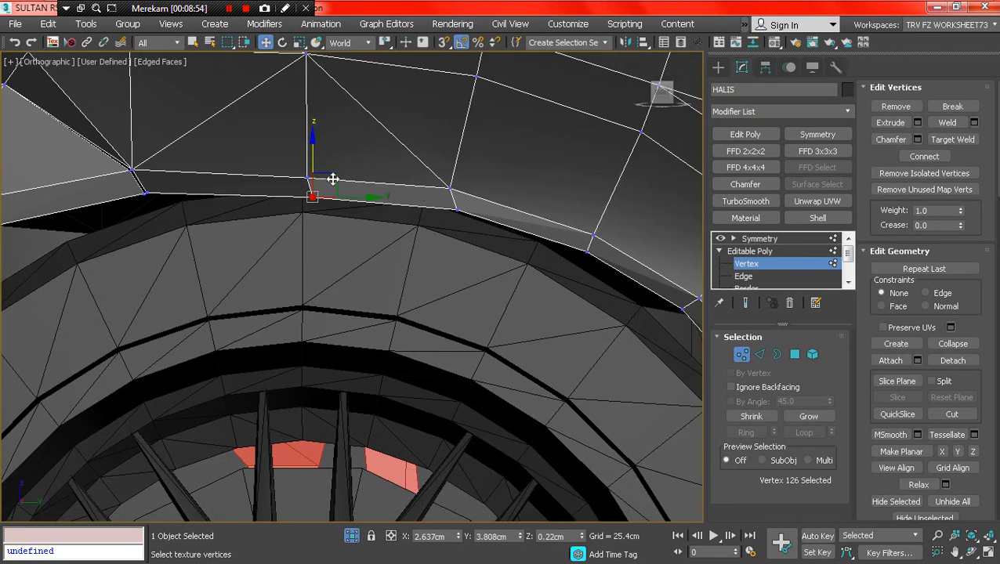
pyautogui.scroll(-2, 332, 179)
pyautogui.moveTo(434, 208); pyautogui.dragTo(354, 219, button='middle')
pyautogui.scroll(2, 351, 223)
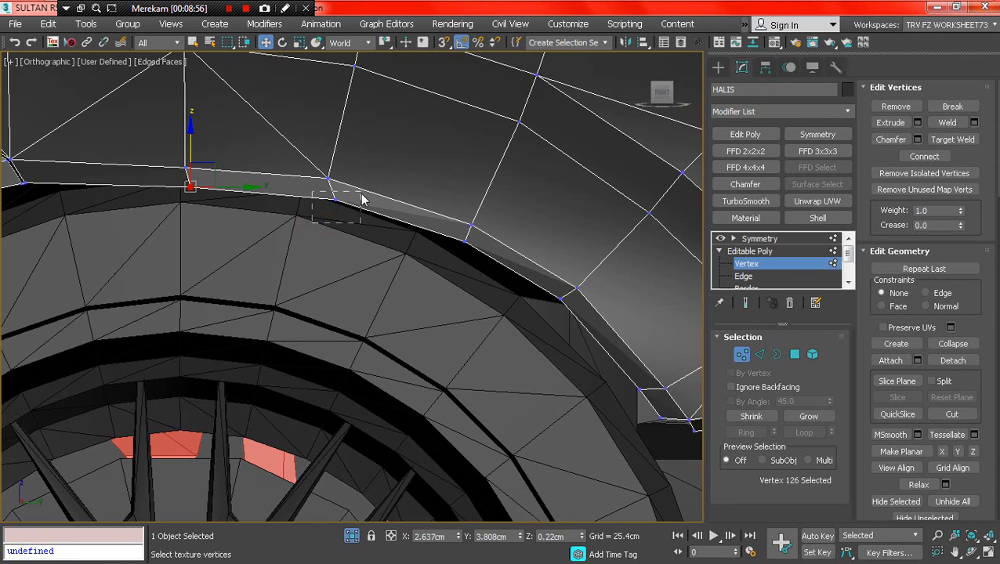
pyautogui.moveTo(362, 200); pyautogui.dragTo(363, 202)
pyautogui.press('F3')
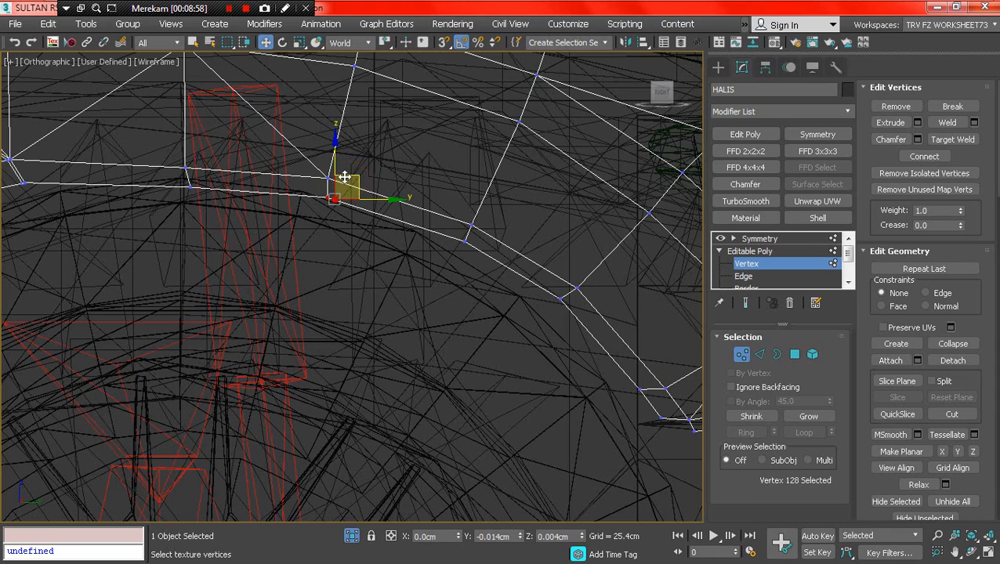
pyautogui.press('F3')
pyautogui.moveTo(439, 237); pyautogui.dragTo(343, 196, button='middle')
pyautogui.scroll(-2, 344, 196)
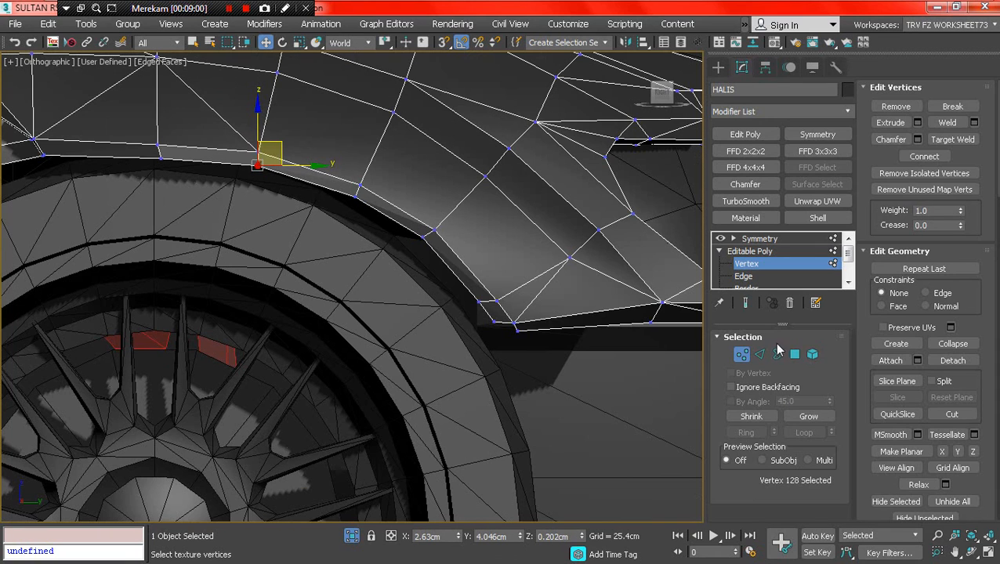
# Select the lip polygons along the wheel arch, leave out the short one below the crease, and bring up the smoothing group settings.
pyautogui.press('2')
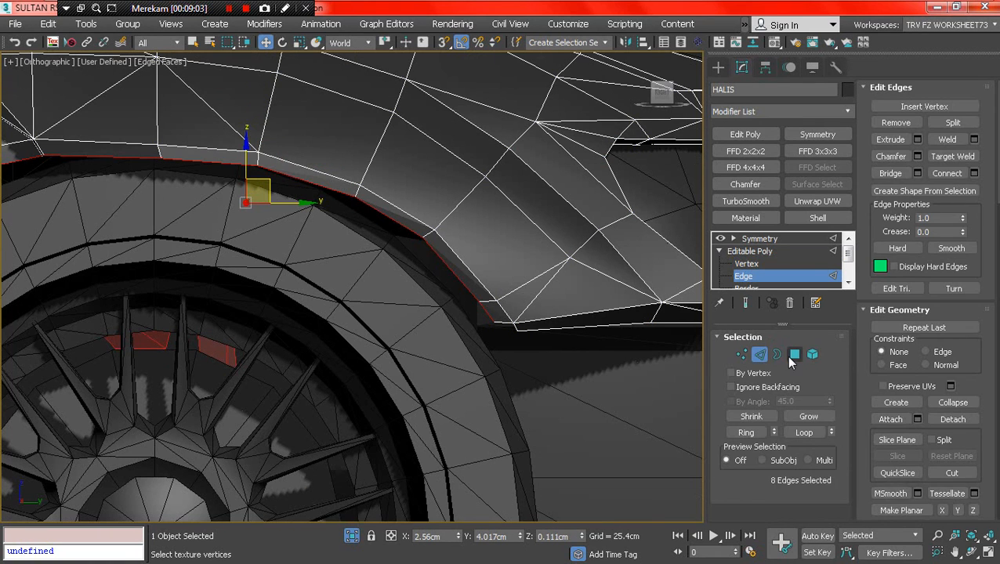
pyautogui.click(793, 355)
pyautogui.scroll(-2, 410, 286)
pyautogui.keyDown('alt'); pyautogui.moveTo(410, 286); pyautogui.dragTo(316, 261, button='middle'); pyautogui.keyUp('alt')
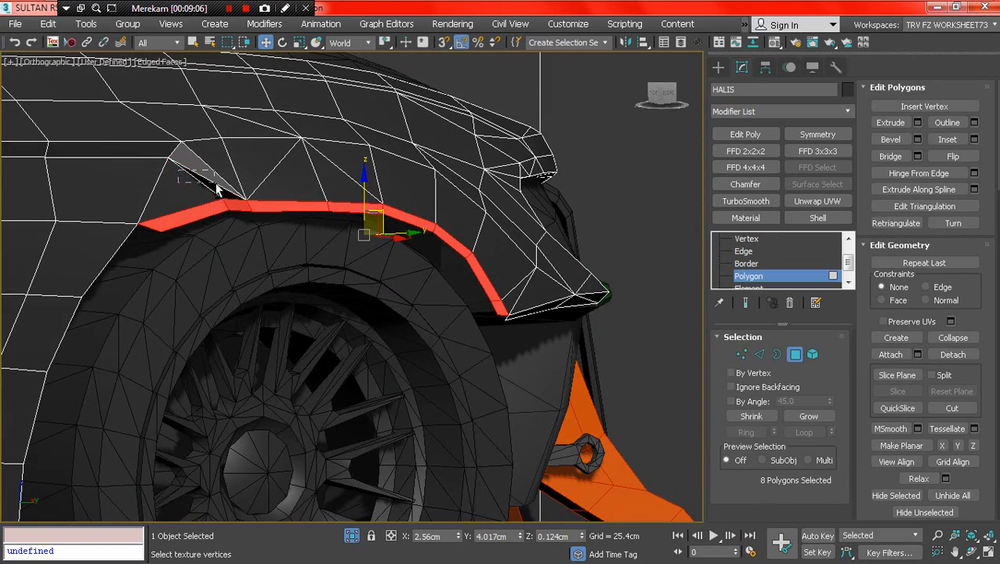
pyautogui.keyDown('alt'); pyautogui.click(235, 203); pyautogui.keyUp('alt')
pyautogui.press('F3')
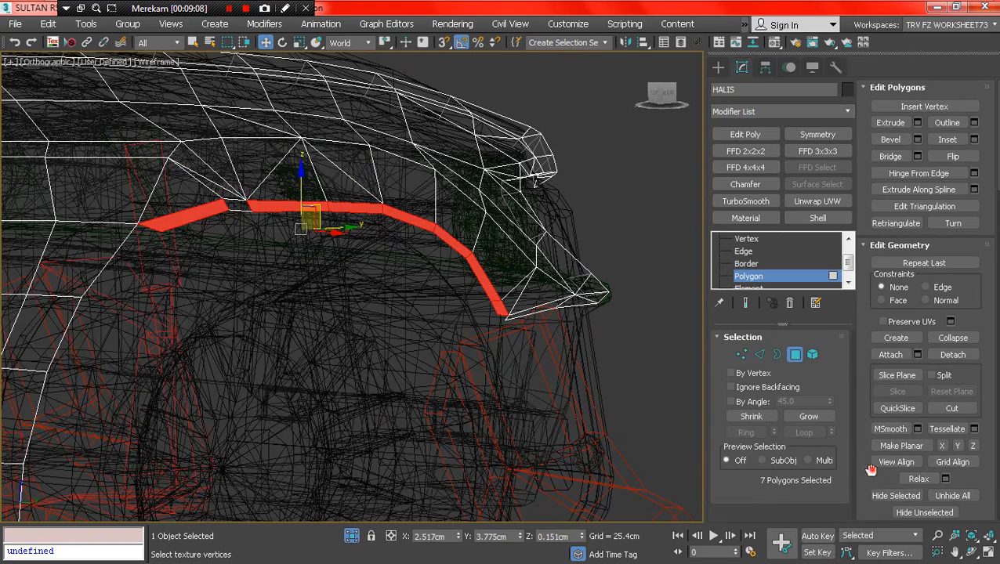
pyautogui.scroll(-5, 870, 469)
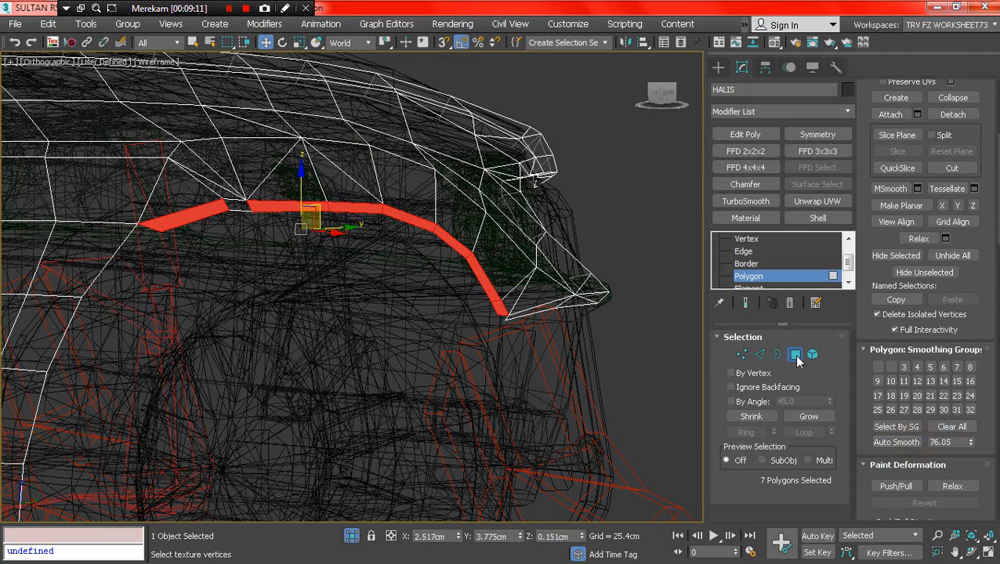
pyautogui.press('F3')
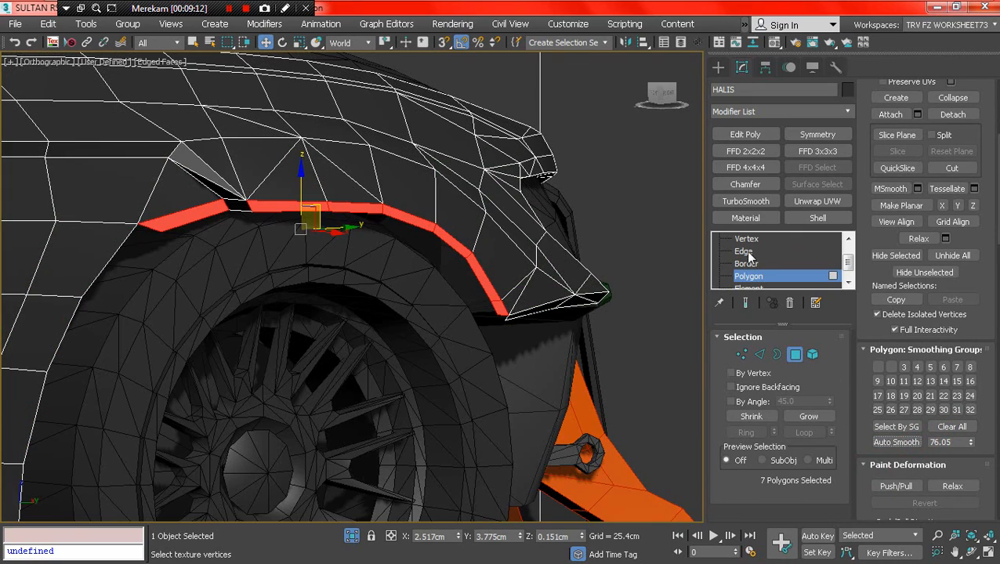
# Target-weld the lip's rear end vertex onto the adjacent wheel-arch vertex of the fender, and check the lip from a lower angle.
pyautogui.click(747, 239)
pyautogui.click(952, 140)
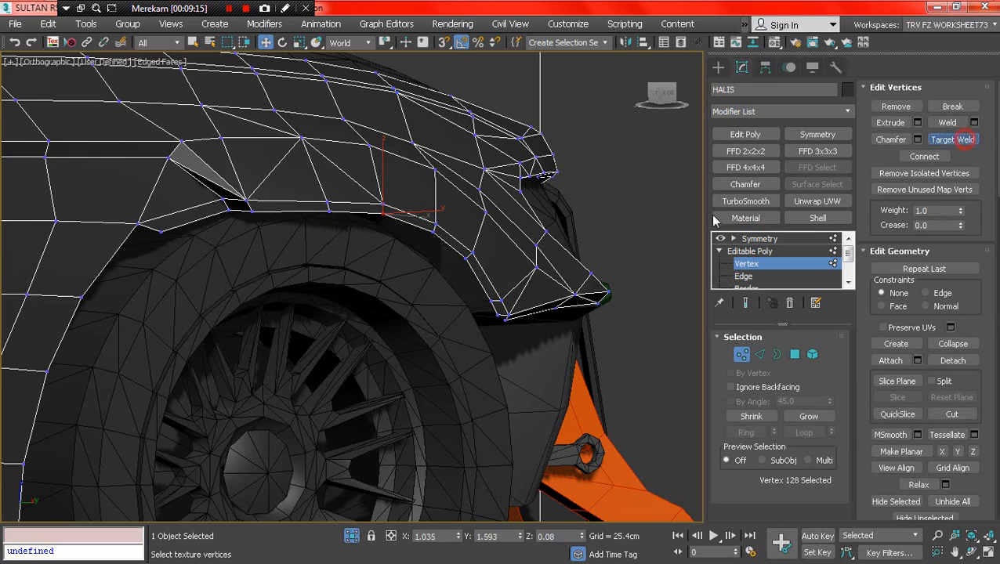
pyautogui.press('F3')
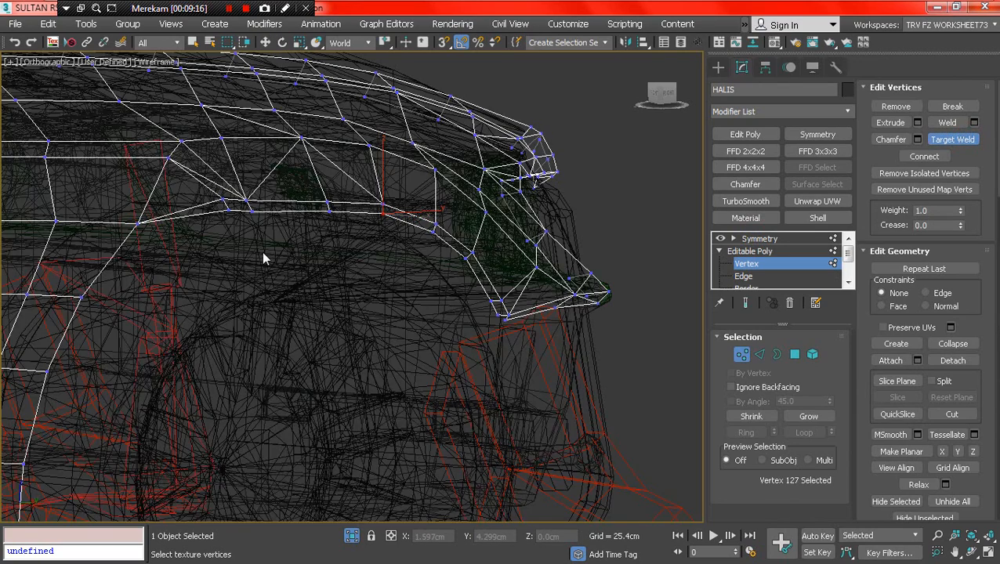
pyautogui.press('F3')
pyautogui.scroll(-2, 262, 251)
pyautogui.keyDown('alt'); pyautogui.moveTo(266, 254); pyautogui.dragTo(392, 271, button='middle'); pyautogui.keyUp('alt')
pyautogui.press('F4')
pyautogui.press('F4')
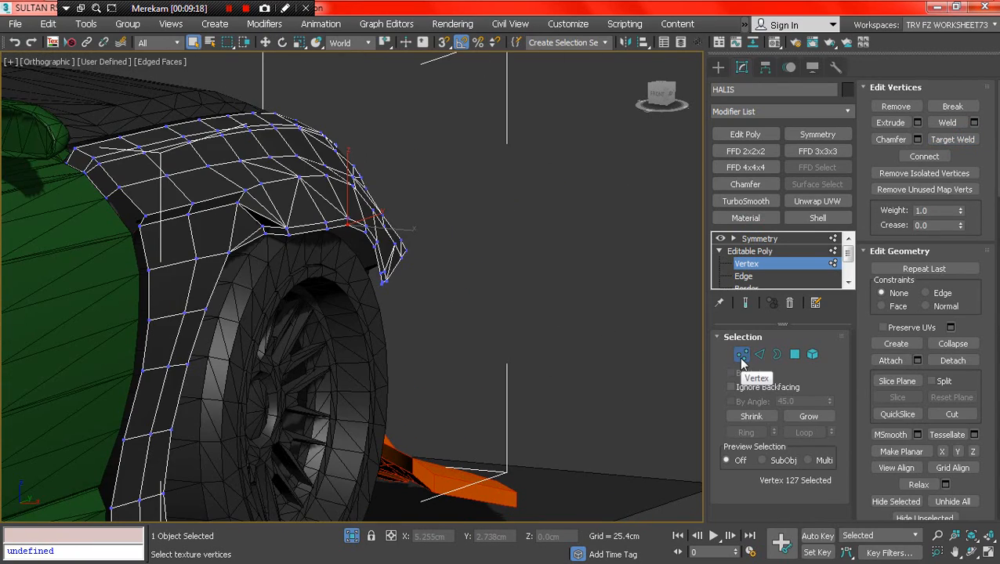
pyautogui.scroll(3, 317, 238)
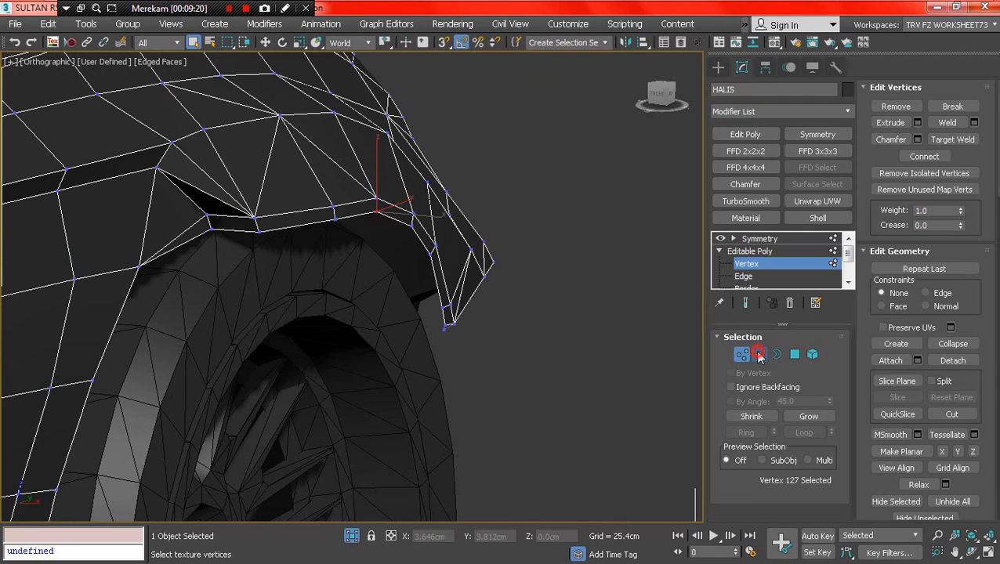
pyautogui.click(758, 354)
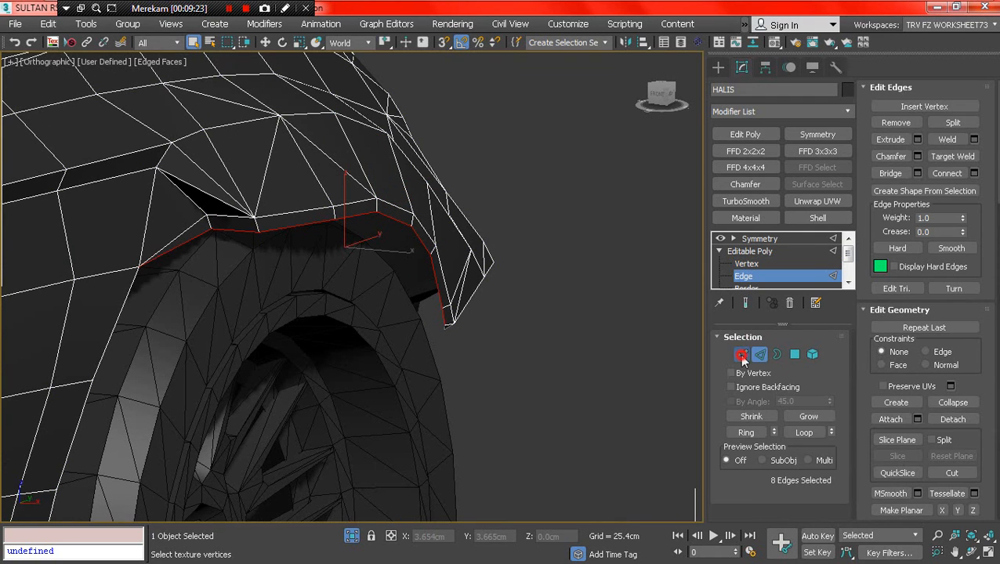
# Convert the lip's edge selection to its eight vertices and move them inward about -0.012 cm along X.
pyautogui.press('1')
pyautogui.moveTo(189, 257)
pyautogui.keyDown('alt'); pyautogui.mouseDown(button='middle')
pyautogui.moveTo(174, 248)
pyautogui.moveTo(134, 272)
pyautogui.moveTo(269, 277)
pyautogui.moveTo(191, 260)
pyautogui.mouseUp(button='middle'); pyautogui.keyUp('alt')
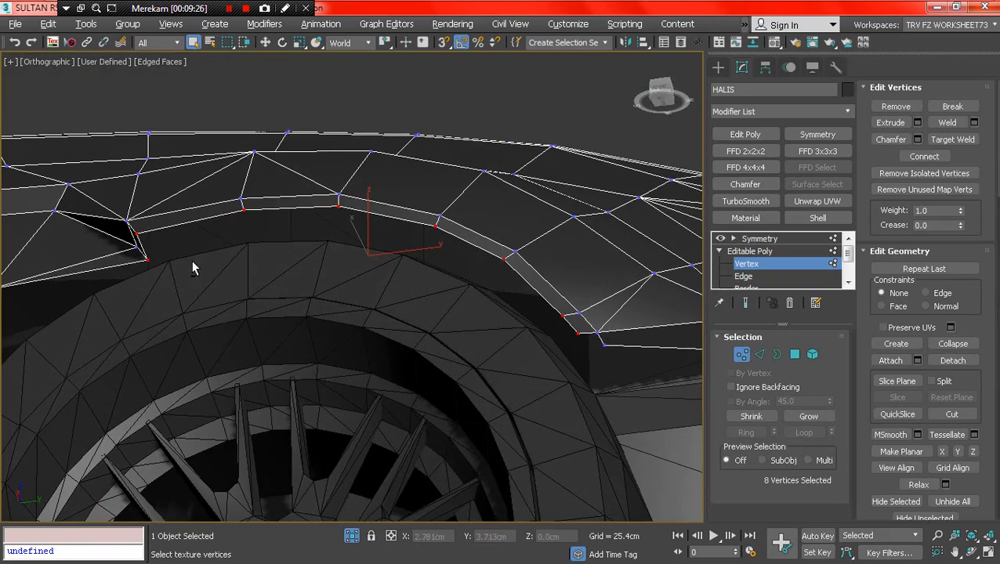
pyautogui.click(265, 43)
pyautogui.keyDown('alt'); pyautogui.moveTo(357, 248); pyautogui.dragTo(403, 232, button='middle'); pyautogui.keyUp('alt')
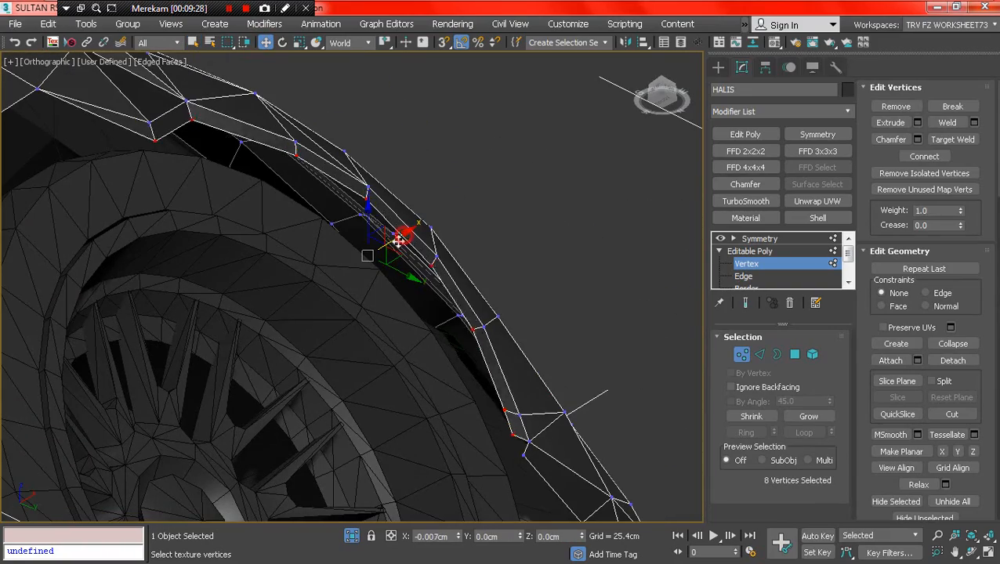
pyautogui.moveTo(398, 241); pyautogui.dragTo(398, 243)
pyautogui.keyDown('alt'); pyautogui.moveTo(400, 245); pyautogui.dragTo(392, 293, button='middle'); pyautogui.keyUp('alt')
pyautogui.moveTo(390, 266); pyautogui.dragTo(387, 264)
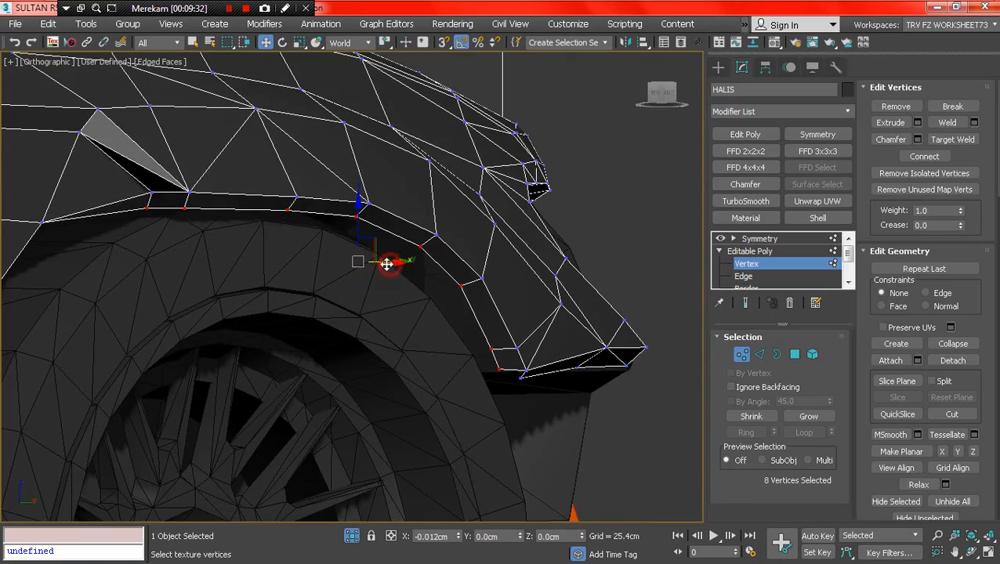
pyautogui.keyDown('alt'); pyautogui.moveTo(378, 265); pyautogui.dragTo(323, 266, button='middle'); pyautogui.keyUp('alt')
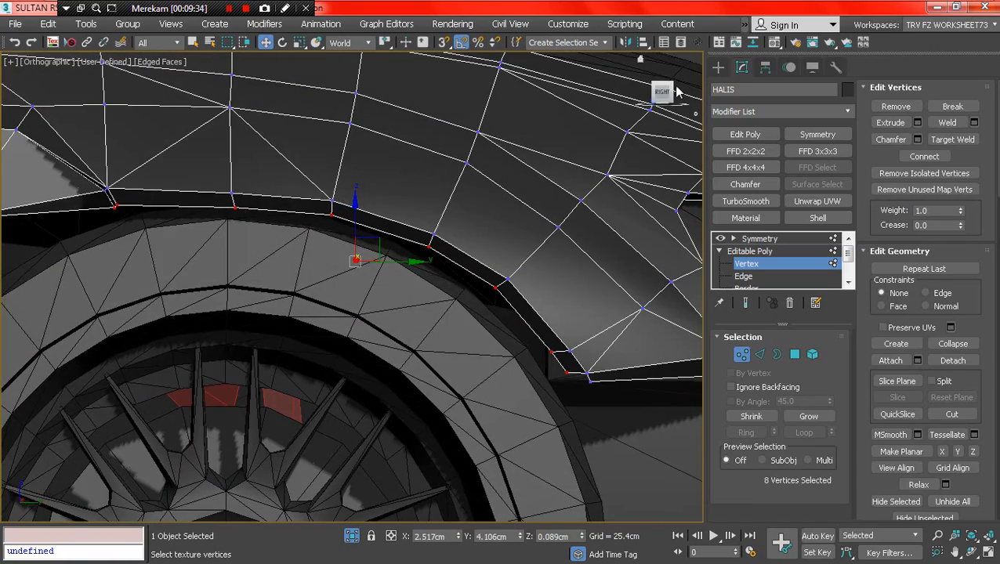
# Select the vertex pairs at the rear top of the wheel arch from the right view and raise the pair above the wheel centre slightly in Z.
pyautogui.moveTo(265, 166); pyautogui.dragTo(286, 232, button='middle')
pyautogui.scroll(4, 161, 191)
pyautogui.moveTo(117, 240); pyautogui.dragTo(183, 177)
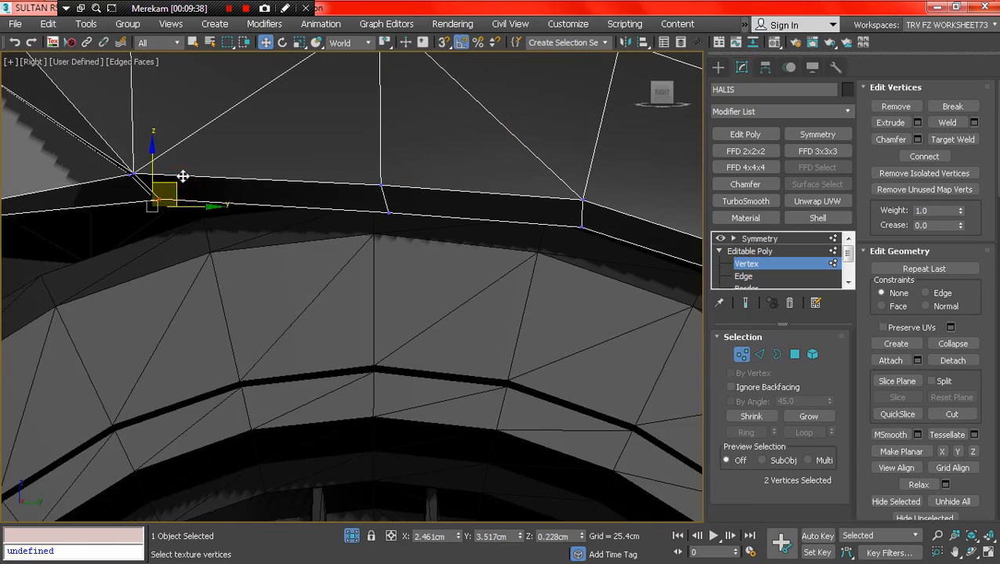
pyautogui.scroll(-4, 187, 180)
pyautogui.moveTo(401, 218); pyautogui.dragTo(353, 219, button='middle')
pyautogui.scroll(4, 209, 206)
pyautogui.press('F3')
pyautogui.scroll(-4, 246, 205)
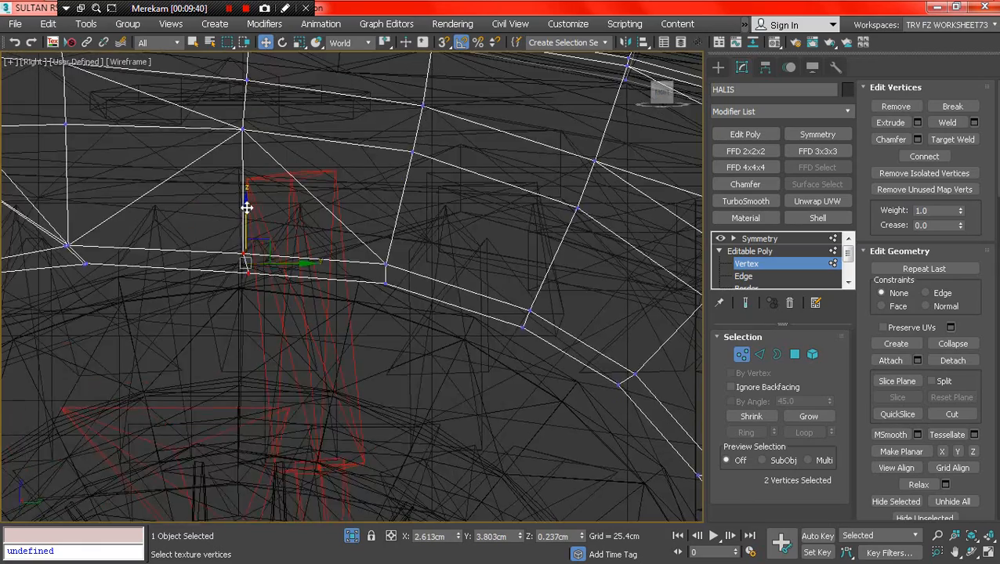
pyautogui.press('F3')
pyautogui.scroll(-4, 369, 245)
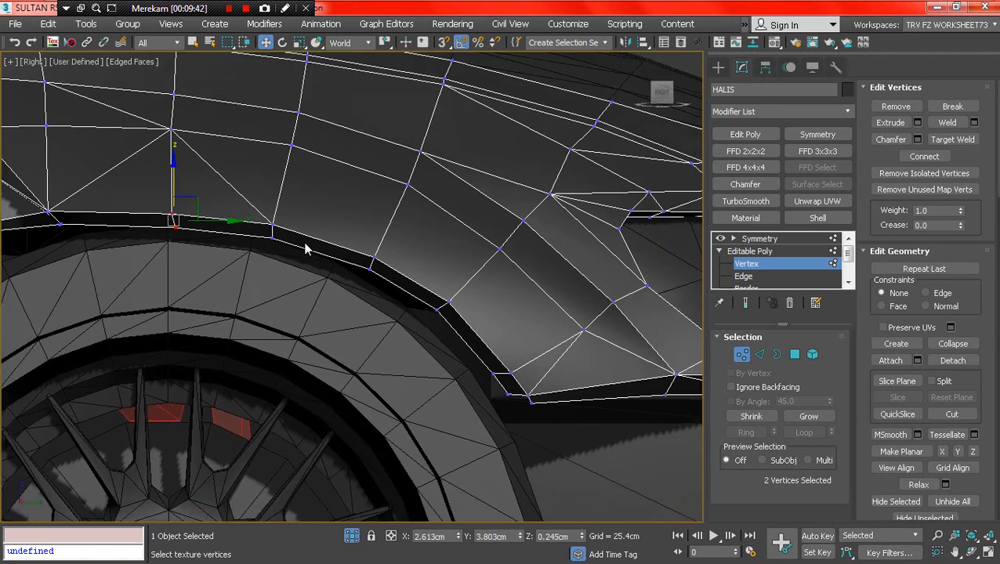
pyautogui.press('F3')
pyautogui.scroll(5, 453, 368)
pyautogui.press('F3')
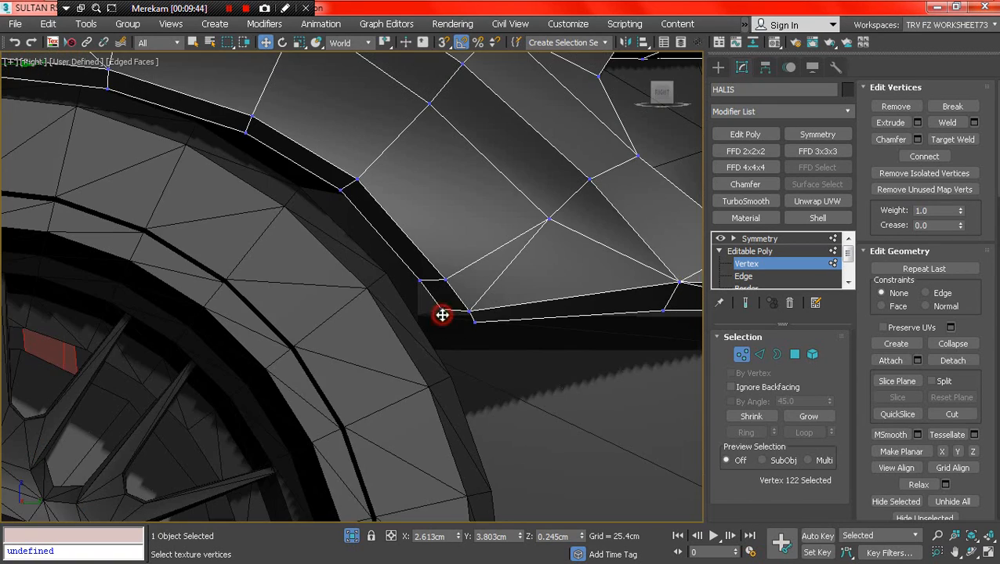
# Move the lip's front end vertex about 0.018 cm in Y and -0.021 cm in Z, toward the fender's lower corner.
pyautogui.click(442, 315)
pyautogui.scroll(1, 450, 305)
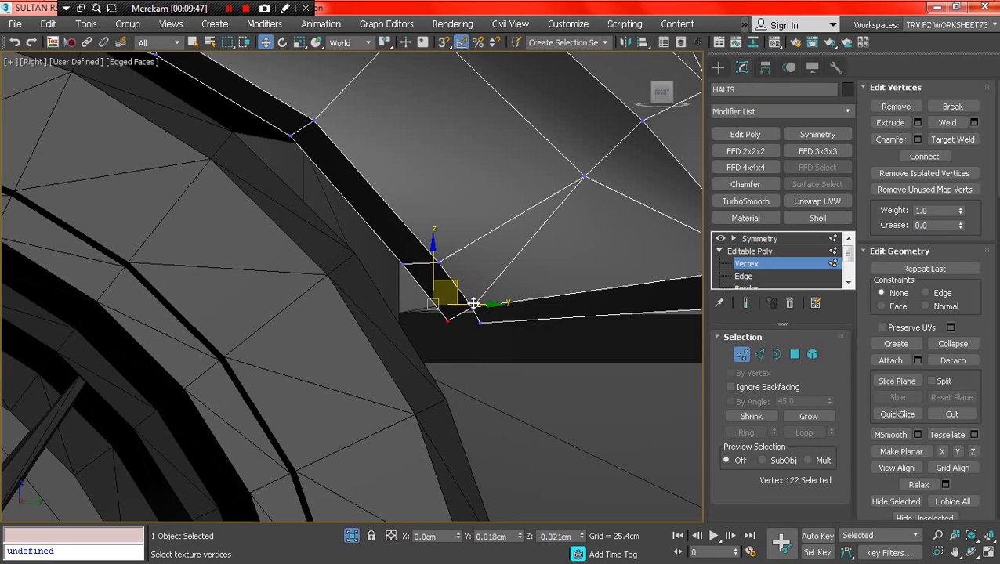
pyautogui.moveTo(472, 299); pyautogui.dragTo(473, 312)
# Target-weld the fender's lower corner vertex onto the lip's front end vertex.
pyautogui.moveTo(535, 317); pyautogui.dragTo(417, 292, button='middle')
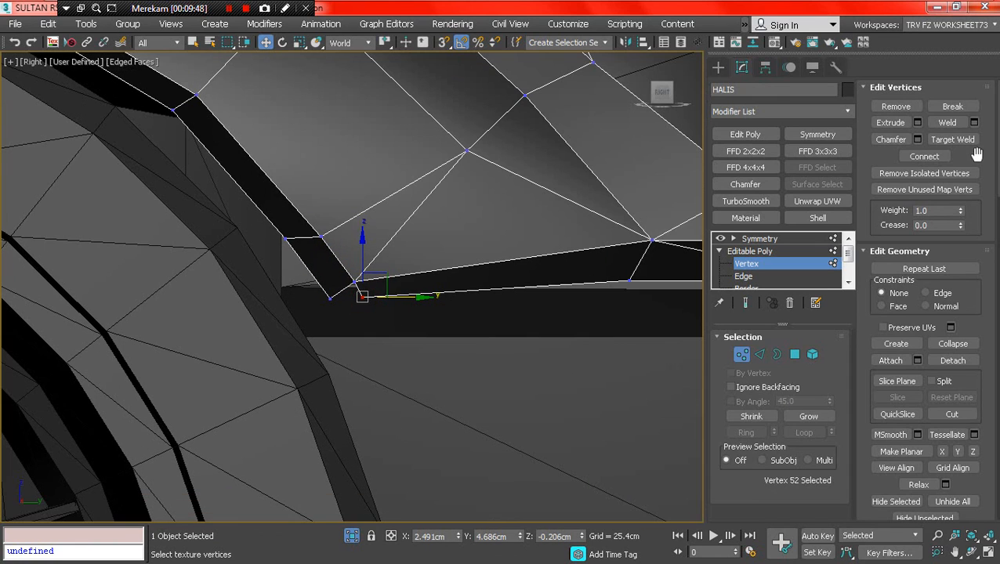
pyautogui.click(952, 139)
pyautogui.click(362, 296)
pyautogui.click(331, 299)
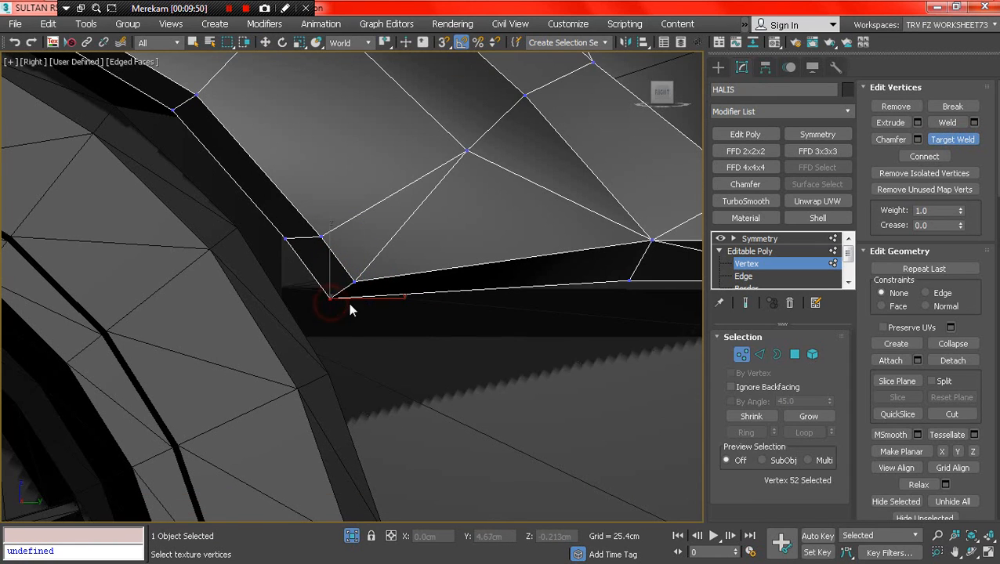
# Move the welded vertex at the lip's front end to about Y 4.662 cm and Z -0.214 cm, in line with the lip.
pyautogui.scroll(-4, 349, 303)
pyautogui.press('w')
pyautogui.scroll(5, 360, 296)
pyautogui.scroll(2, 315, 316)
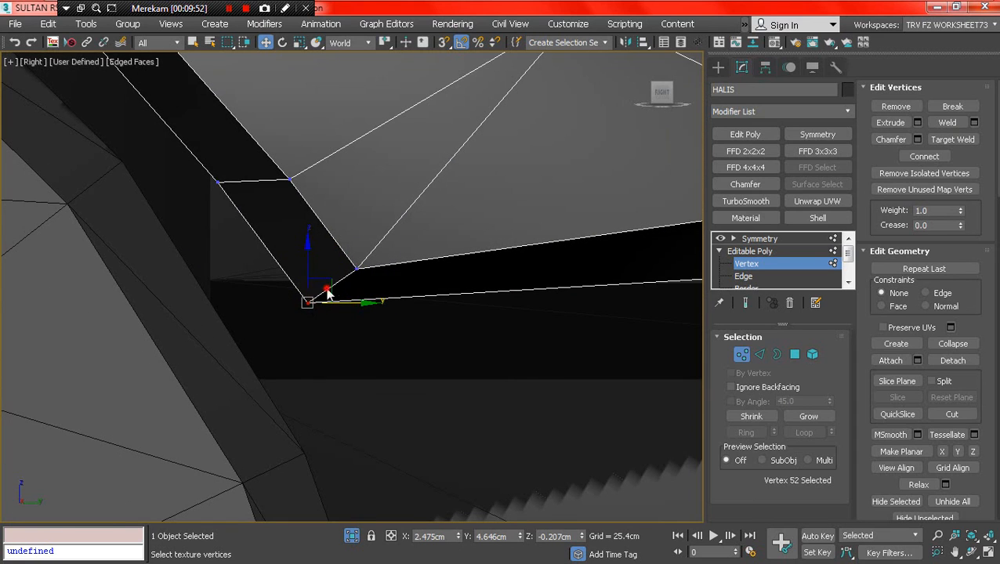
pyautogui.scroll(-2, 345, 287)
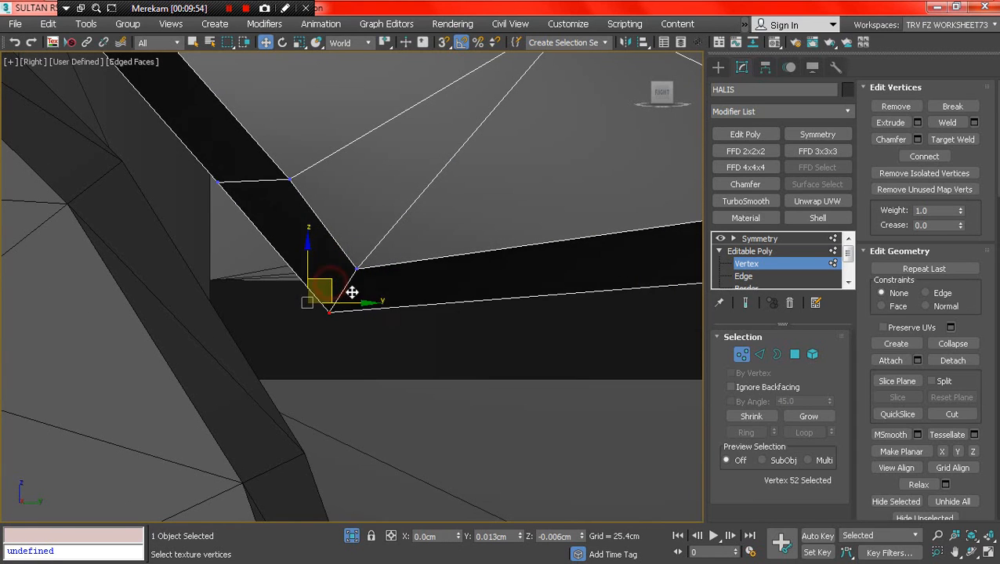
pyautogui.scroll(-3, 368, 296)
pyautogui.scroll(-2, 376, 293)
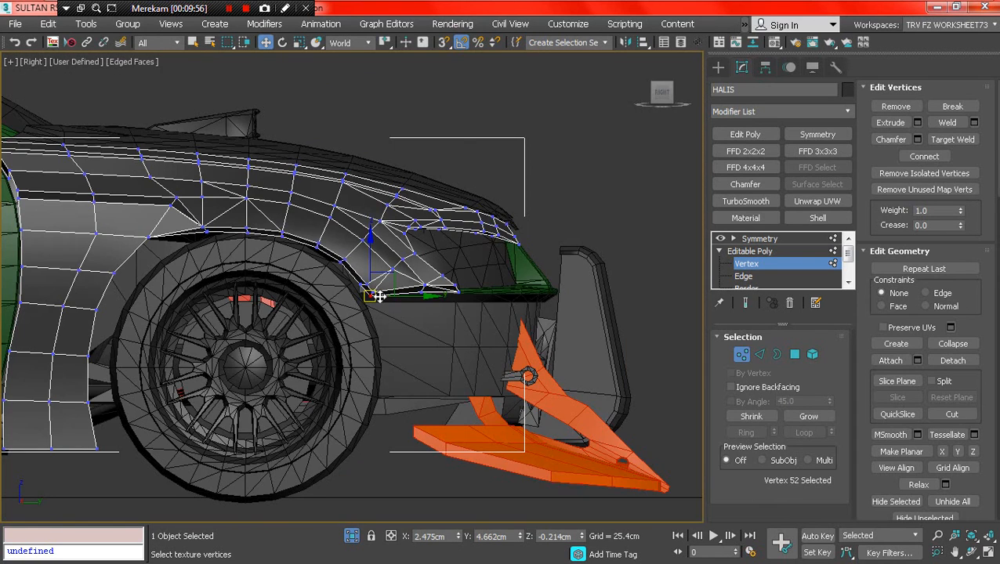
# Leave vertex editing and examine the fender's fit around the front wheel, with and without edged faces.
pyautogui.keyDown('alt'); pyautogui.moveTo(375, 292); pyautogui.dragTo(415, 328, button='middle'); pyautogui.keyUp('alt')
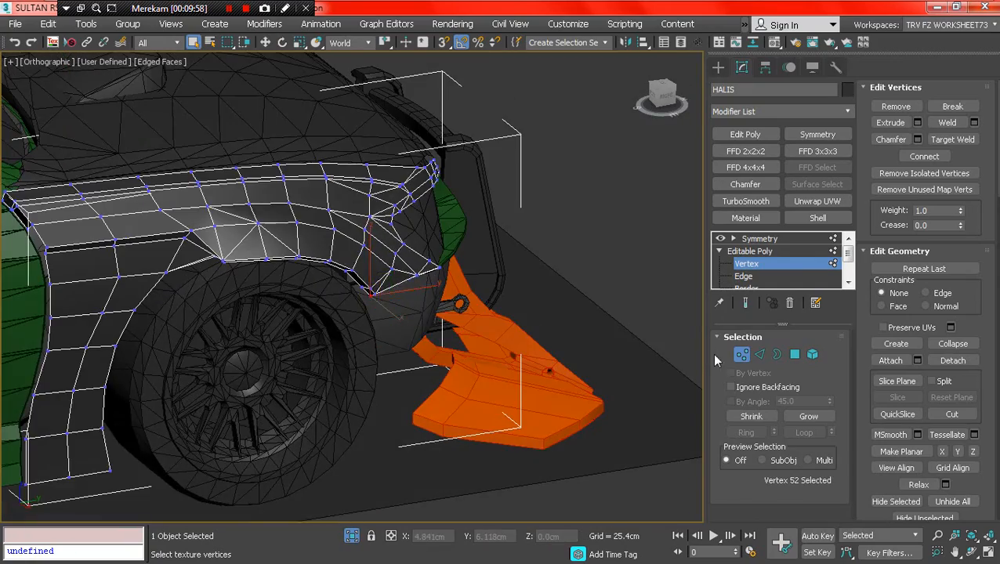
pyautogui.press('F4')
pyautogui.press('q')
pyautogui.click(742, 355)
pyautogui.click(555, 229)
pyautogui.press('F4')
pyautogui.click(271, 277)
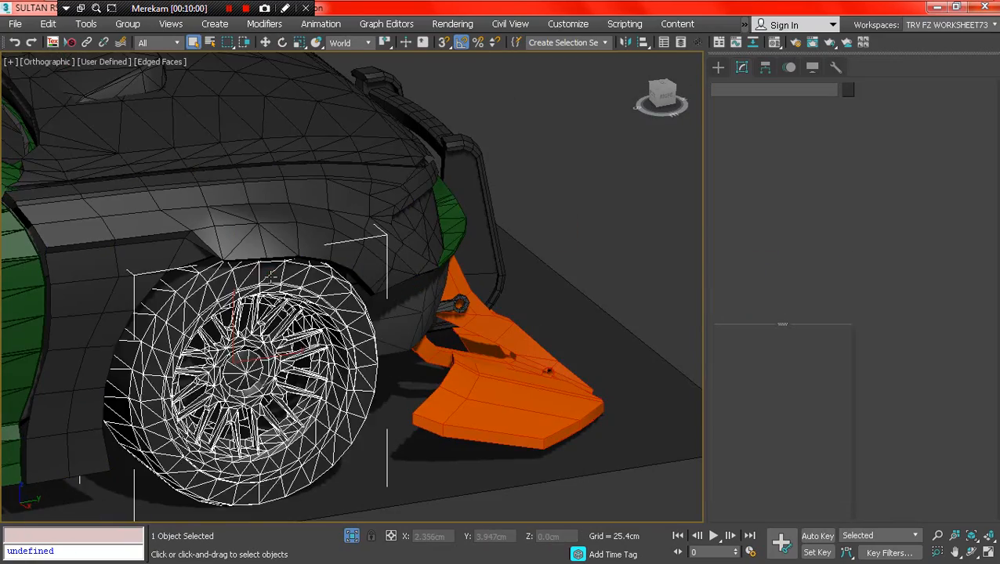
pyautogui.scroll(-5, 274, 278)
pyautogui.press('F4')
pyautogui.press('F4')
pyautogui.moveTo(280, 278); pyautogui.dragTo(288, 223, button='middle')
pyautogui.press('F4')
pyautogui.scroll(5, 288, 224)
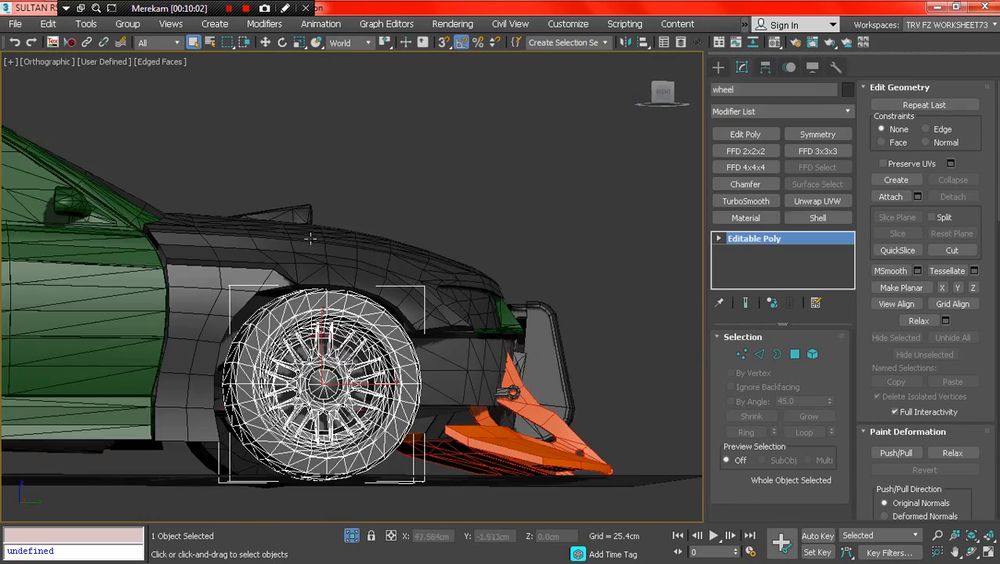
pyautogui.keyDown('alt'); pyautogui.moveTo(317, 265); pyautogui.dragTo(433, 288, button='middle'); pyautogui.keyUp('alt')
pyautogui.scroll(6, 357, 267)
pyautogui.scroll(-6, 358, 267)
pyautogui.scroll(6, 340, 291)
# Select the fender and pick the slanted crease edge above the wheel arch in Edge mode to examine the fold.
pyautogui.click(338, 291)
pyautogui.scroll(-5, 338, 291)
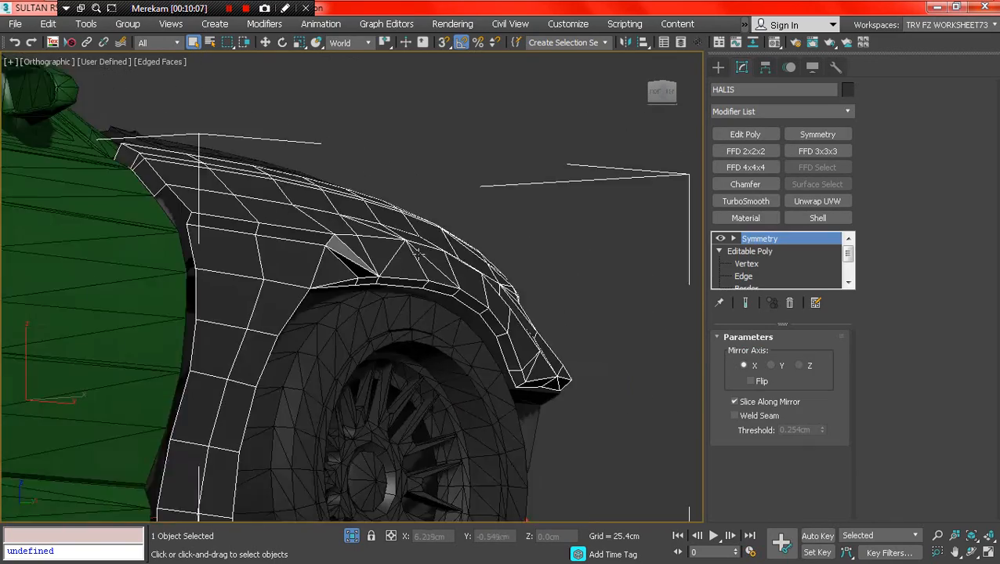
pyautogui.scroll(9, 407, 213)
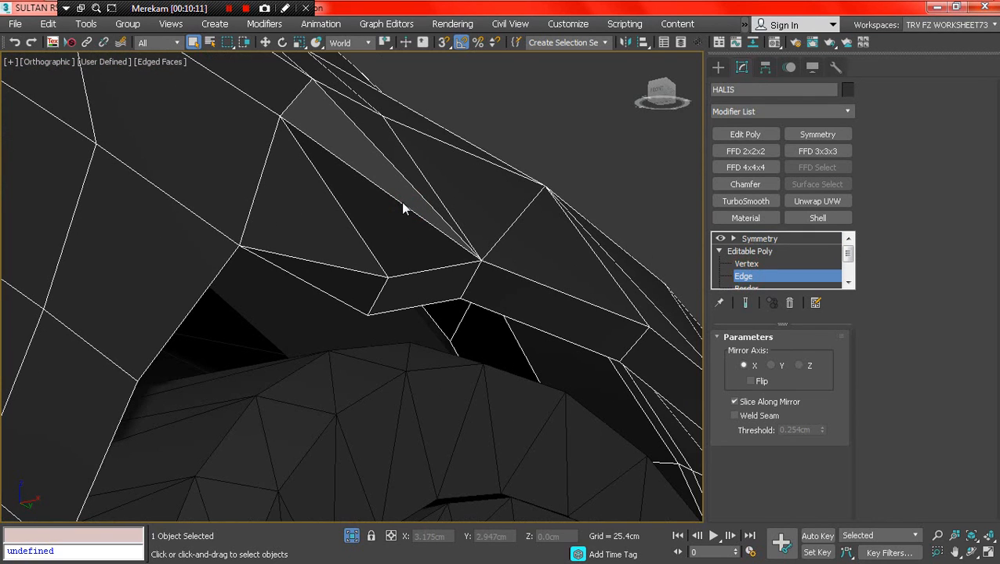
pyautogui.click(402, 206)
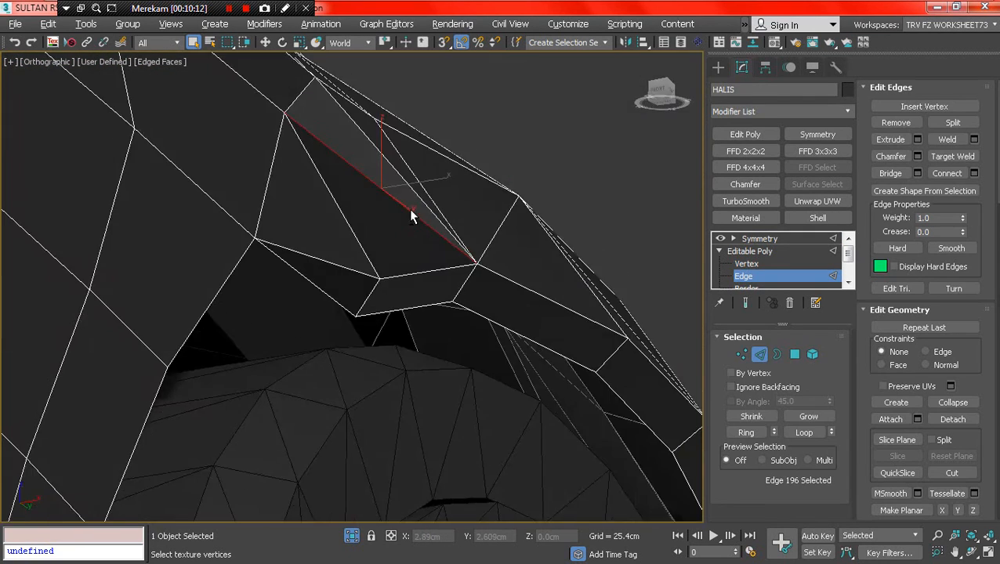
pyautogui.keyDown('alt'); pyautogui.moveTo(411, 216); pyautogui.dragTo(430, 259, button='middle'); pyautogui.keyUp('alt')
pyautogui.scroll(-3, 399, 246)
pyautogui.keyDown('alt'); pyautogui.moveTo(568, 281); pyautogui.dragTo(522, 302, button='middle'); pyautogui.keyUp('alt')
pyautogui.scroll(-3, 484, 263)
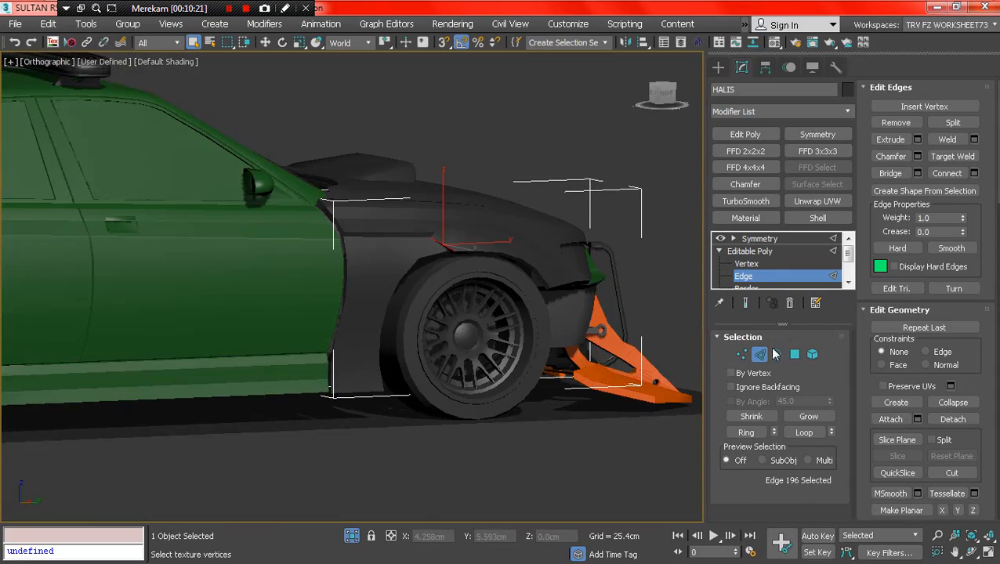
# Leave edge editing, deselect everything and examine the whole car from the front side with and without edged faces.
pyautogui.click(607, 207)
pyautogui.press('F4')
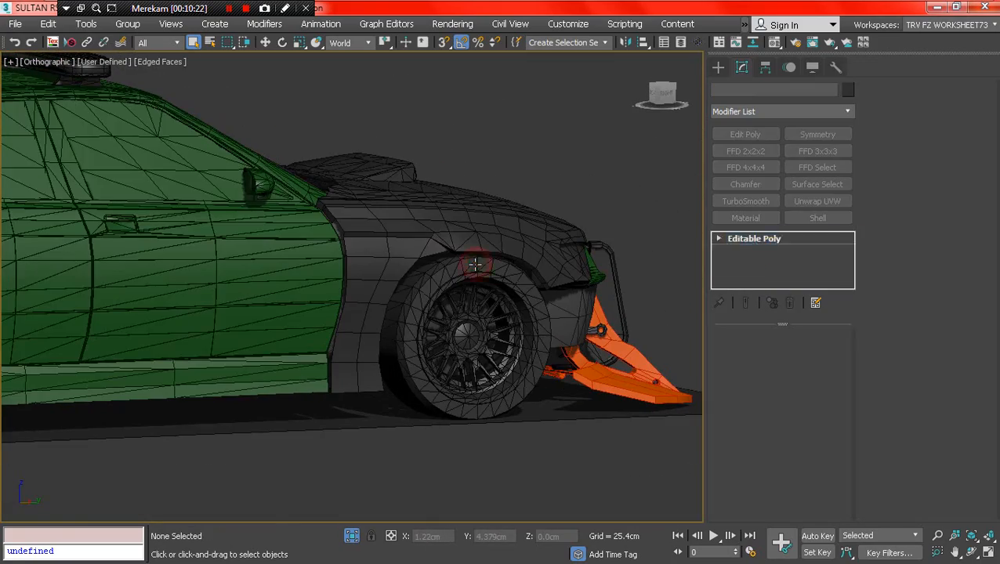
pyautogui.click(475, 265)
pyautogui.press('F4')
pyautogui.scroll(-3, 475, 265)
pyautogui.keyDown('alt'); pyautogui.moveTo(474, 265); pyautogui.dragTo(396, 280, button='middle'); pyautogui.keyUp('alt')
pyautogui.click(309, 401)
pyautogui.moveTo(400, 342); pyautogui.dragTo(290, 362, button='middle')
pyautogui.press('F4')
pyautogui.press('F4')
pyautogui.scroll(-2, 350, 344)
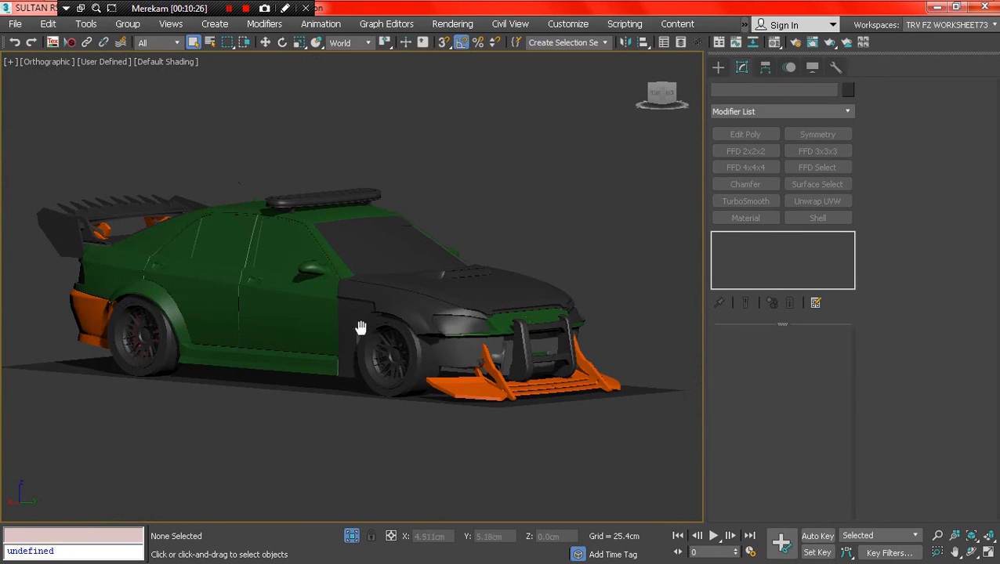